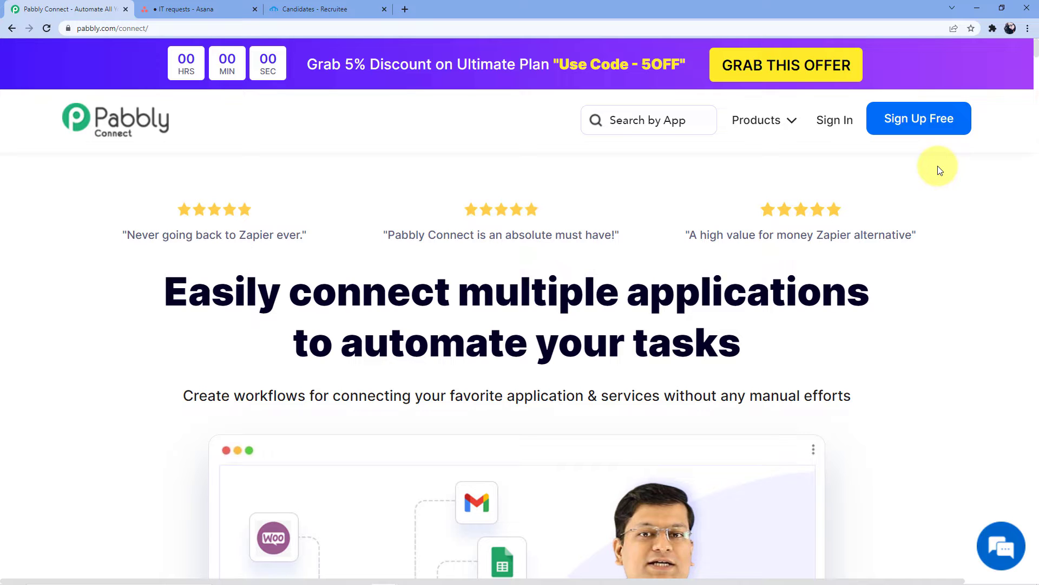
# - Log in to the Pabbly account with saved credentials and open the Pabbly Connect dashboard
pyautogui.click(836, 125)
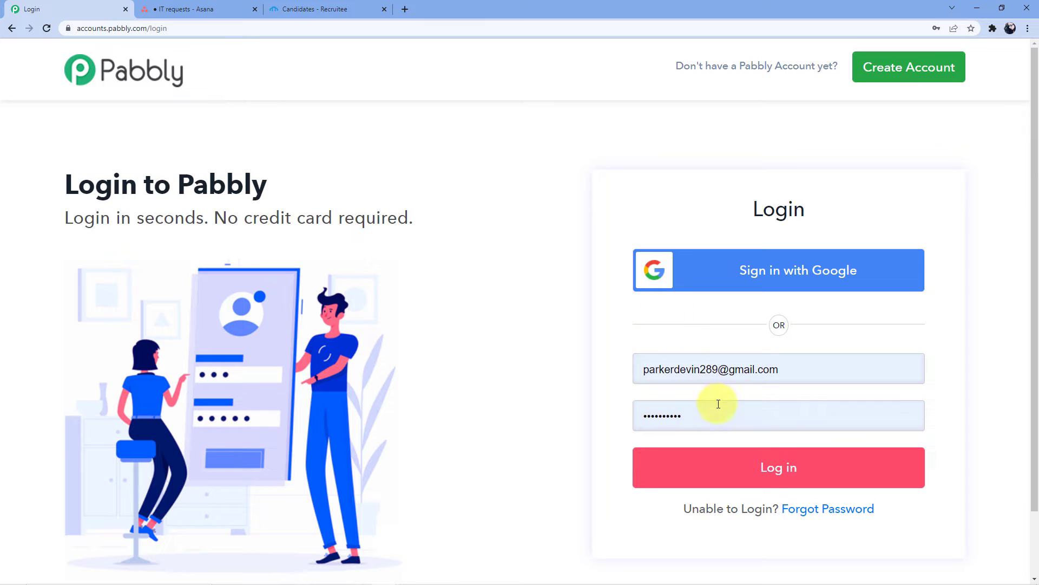
pyautogui.click(747, 474)
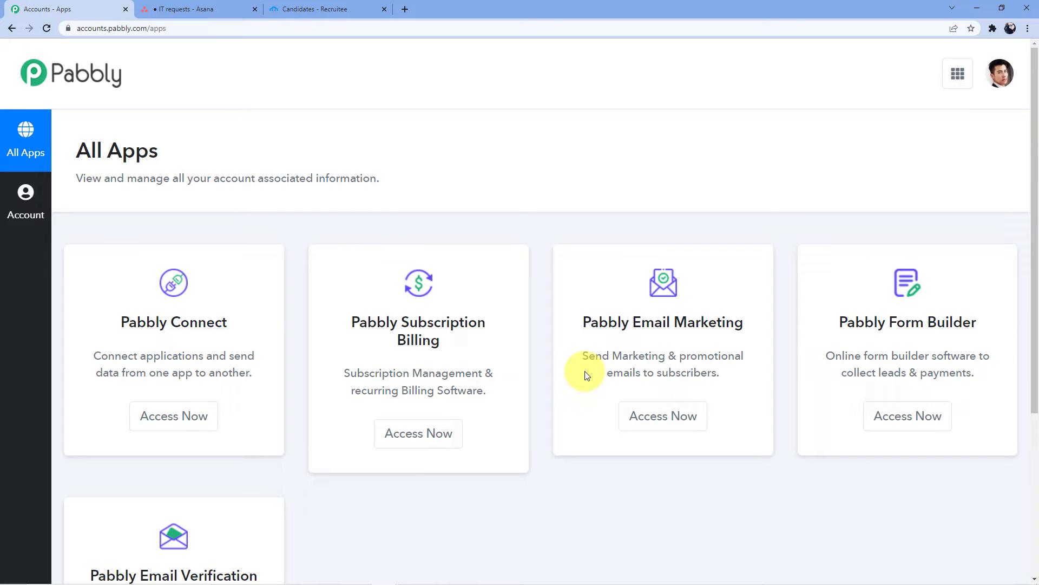
pyautogui.click(172, 420)
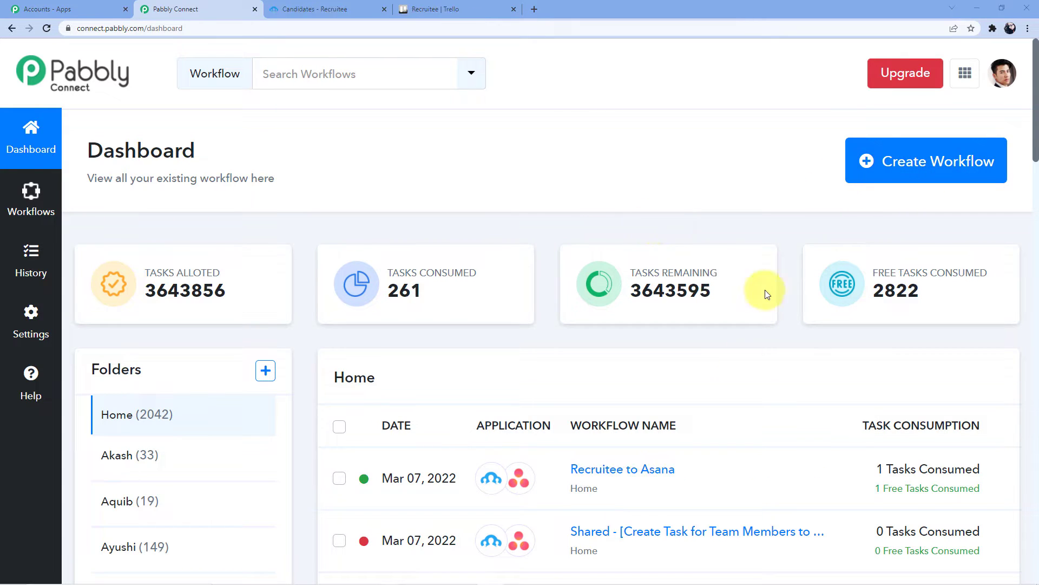
# - Create a workflow named 'Recruitee to Trello', correcting the misspelled name before creating it
pyautogui.click(869, 158)
pyautogui.click(487, 324)
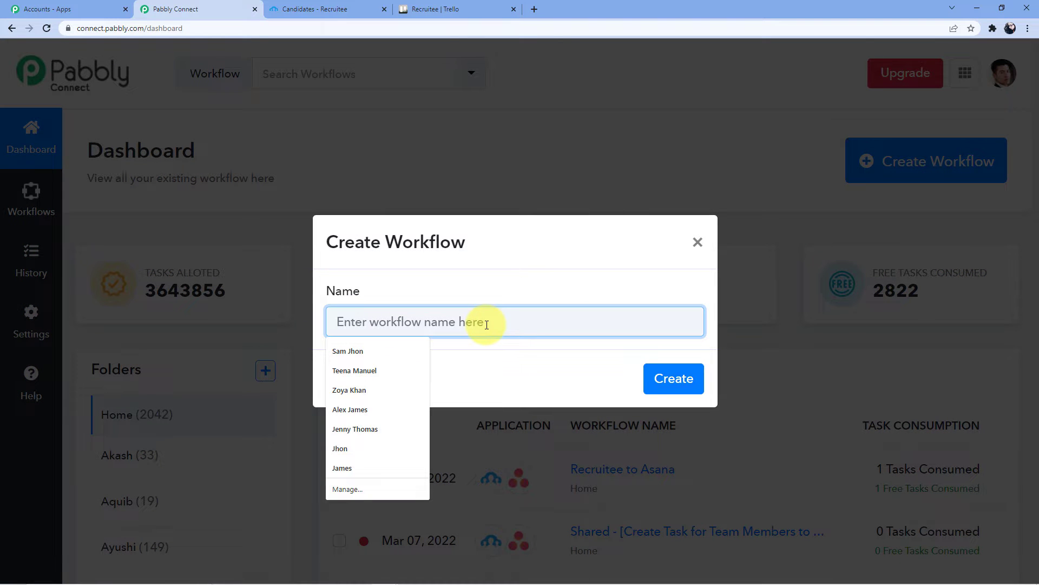
pyautogui.write('Recruitte ')
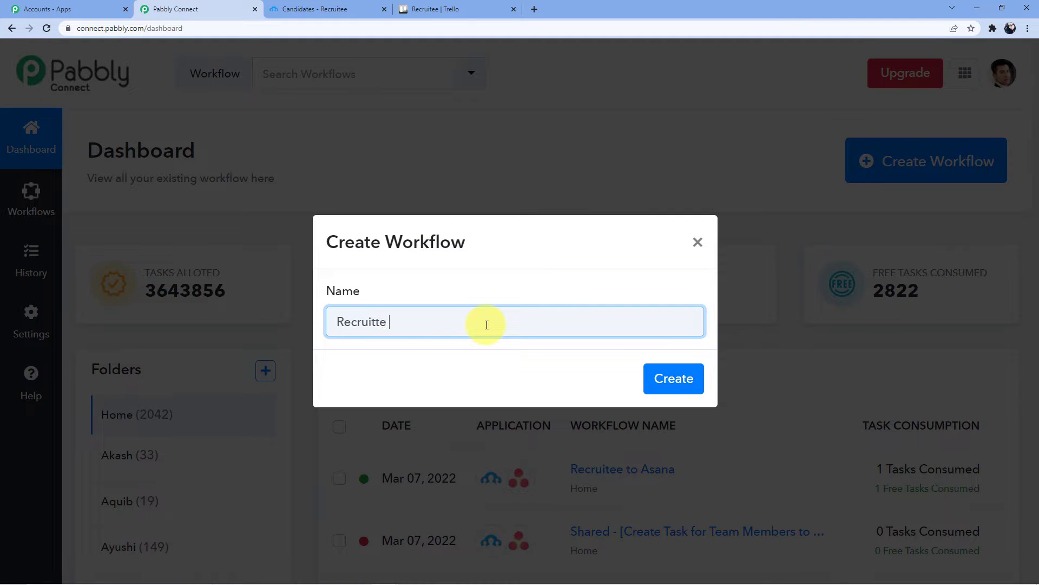
pyautogui.write('to Trello')
pyautogui.click(373, 321)
pyautogui.press('BackSpace')
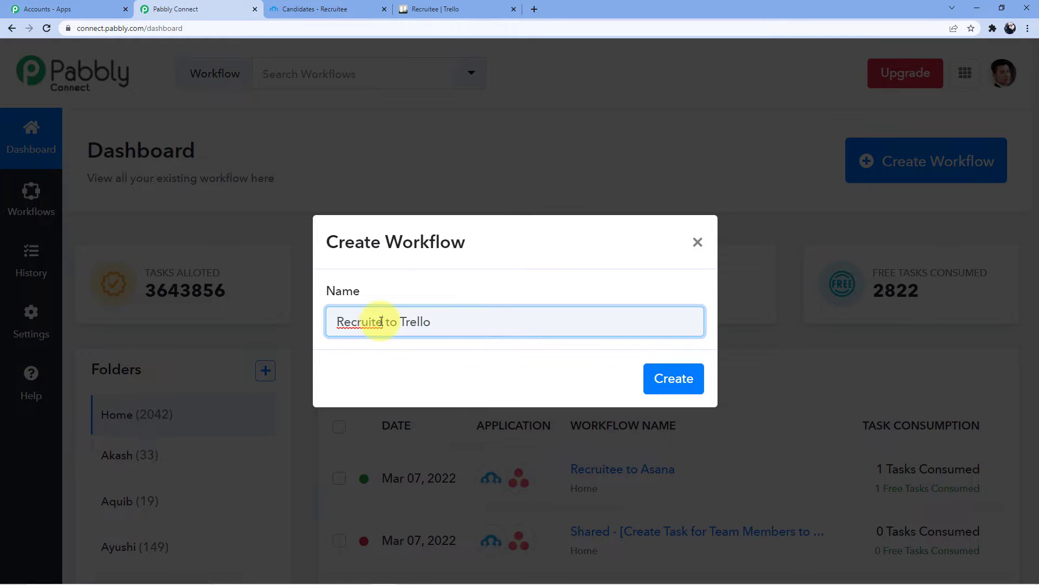
pyautogui.write('e')
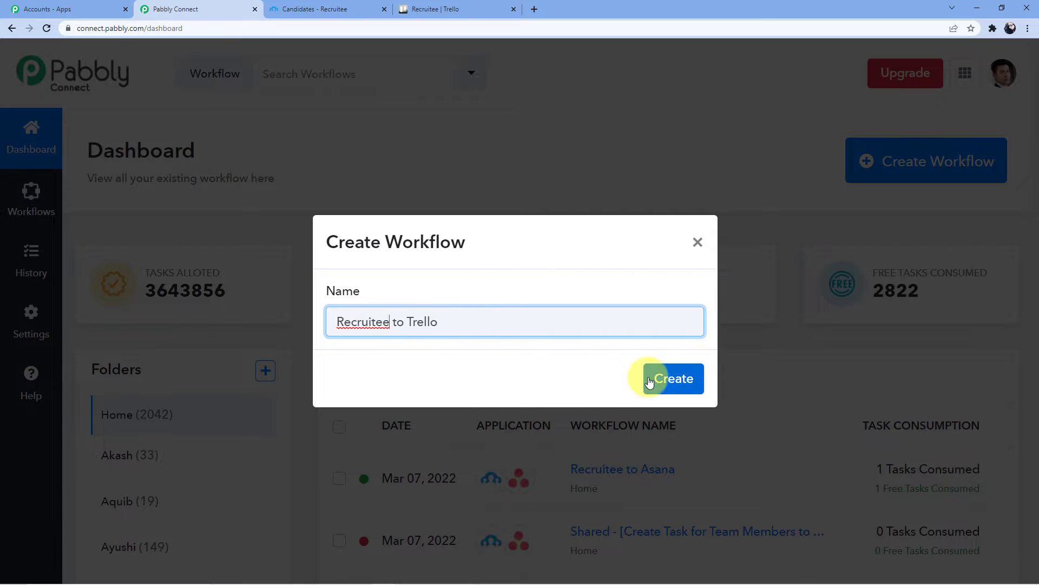
pyautogui.click(658, 378)
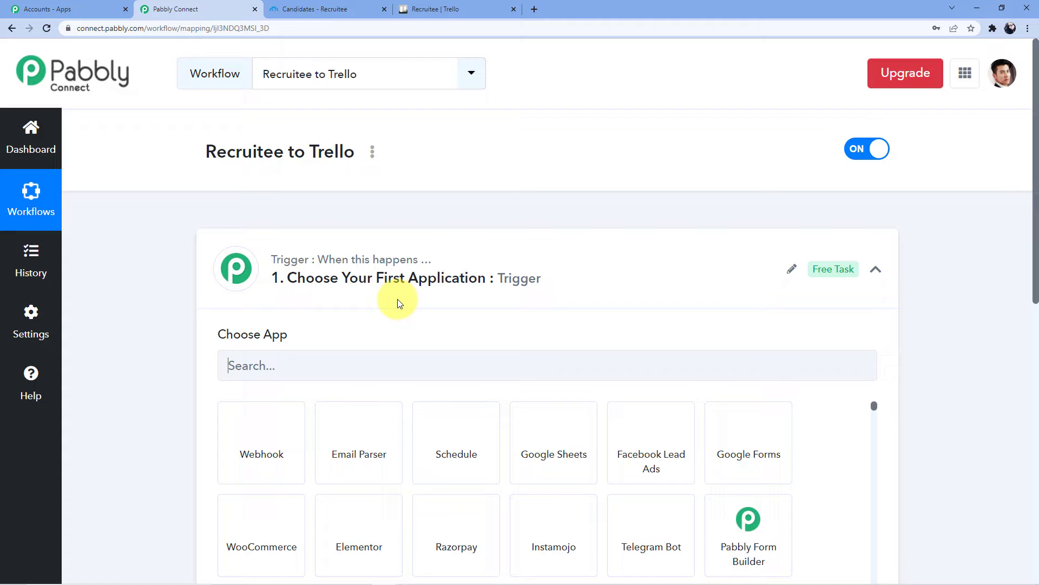
pyautogui.scroll(-3, 389, 262)
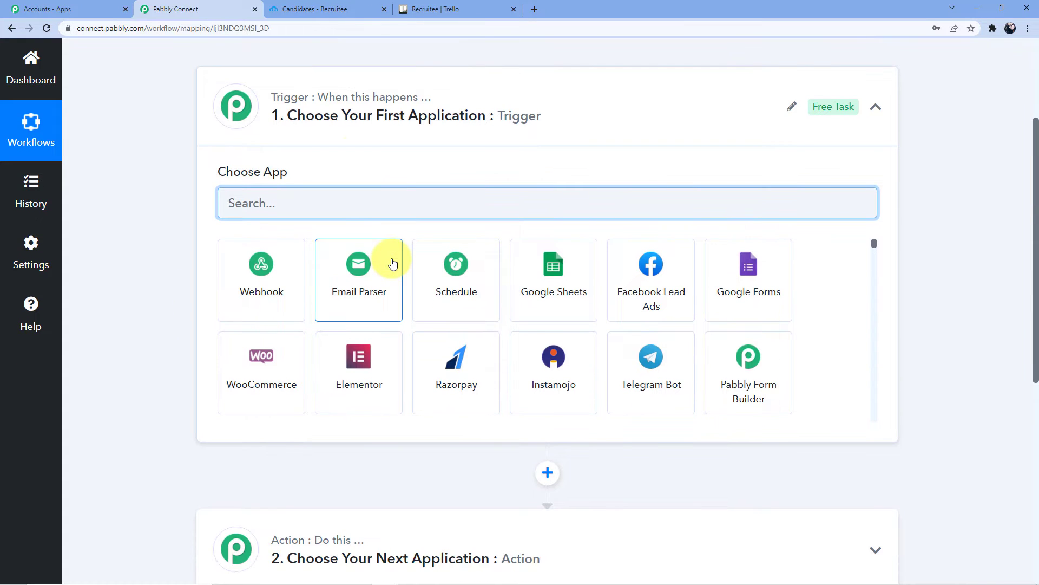
pyautogui.scroll(-5, 320, 343)
pyautogui.scroll(5, 331, 302)
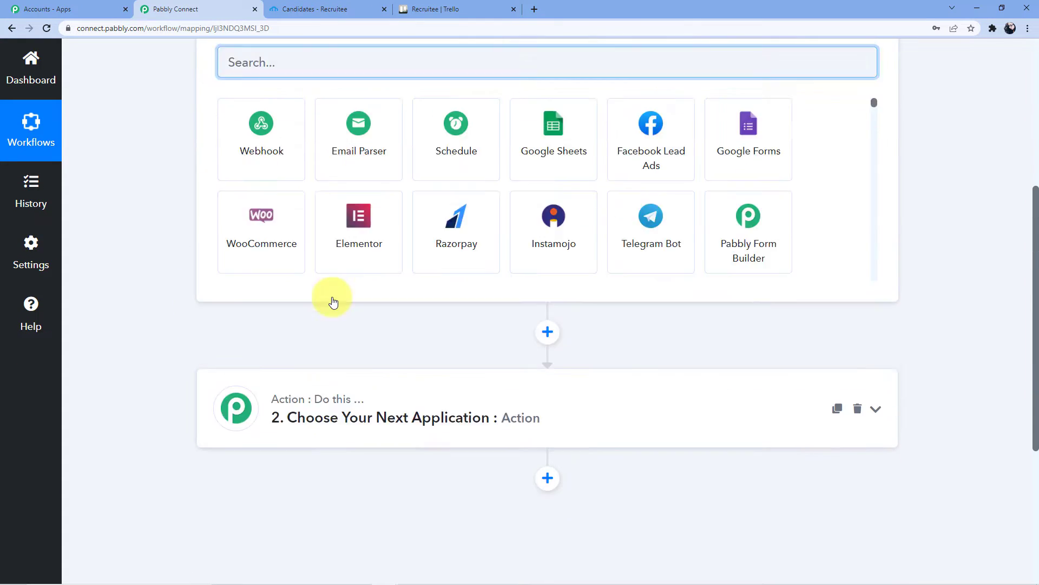
pyautogui.scroll(3, 365, 119)
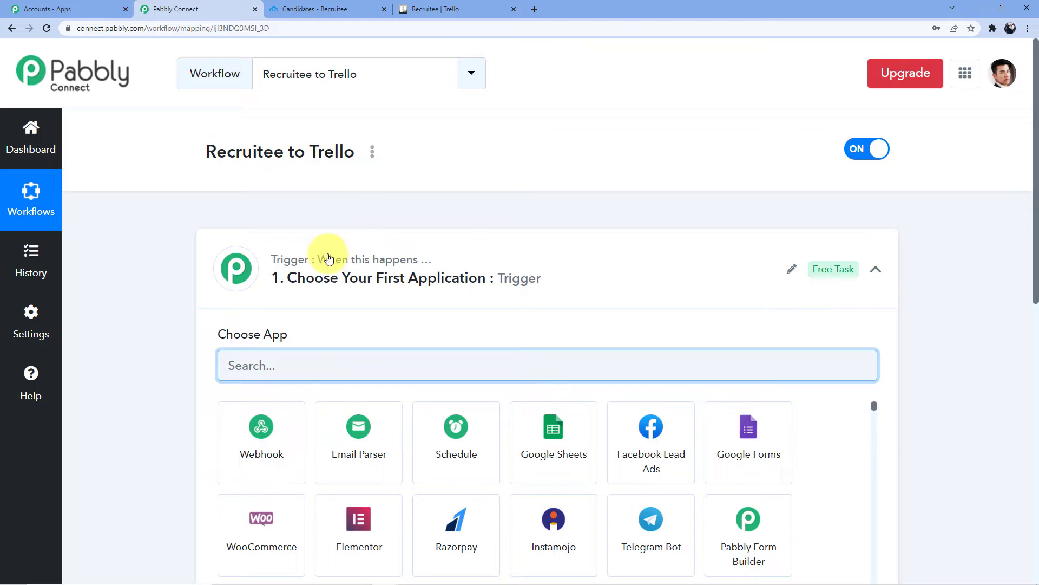
pyautogui.scroll(-9, 341, 262)
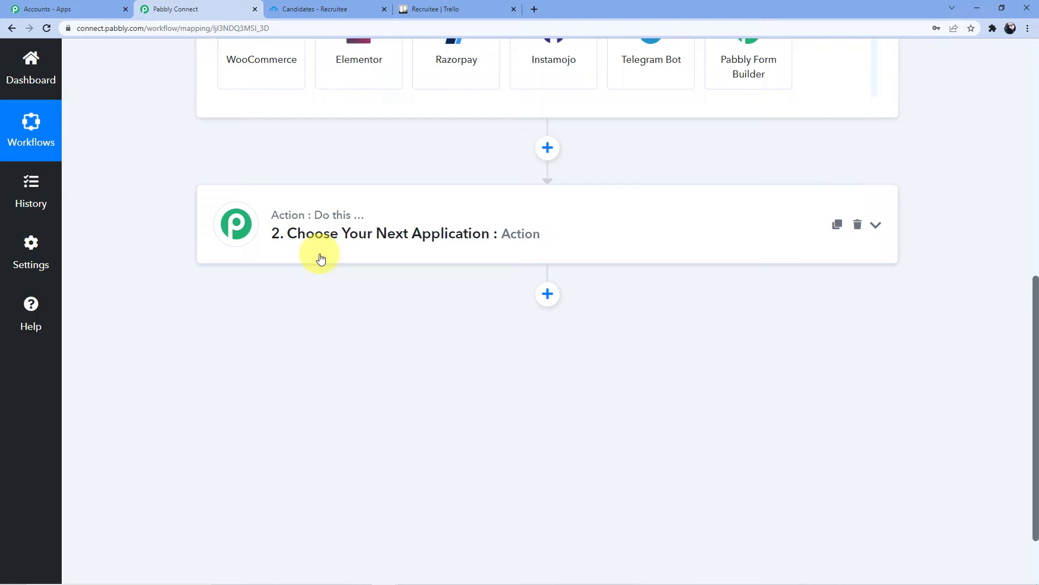
pyautogui.scroll(9, 320, 258)
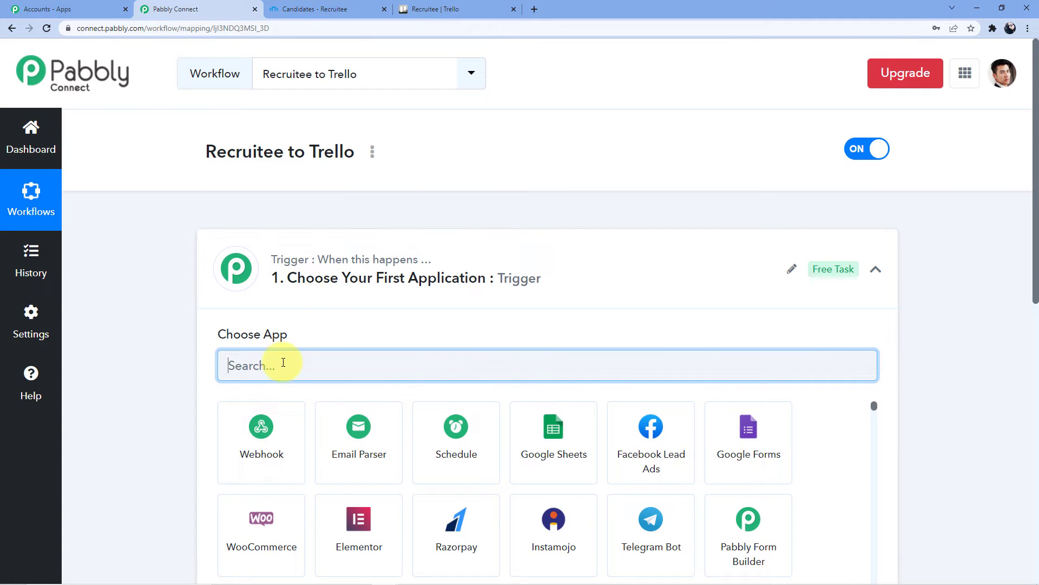
# - Set the trigger app to Recruitee with the 'Candidate is Created' trigger event
pyautogui.write('Recruitt')
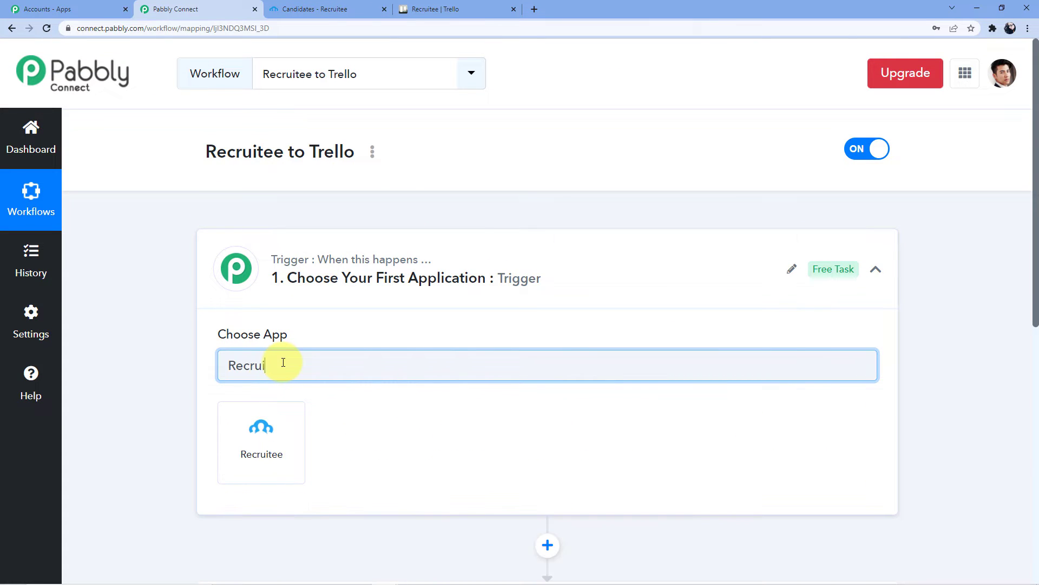
pyautogui.press('BackSpace')
pyautogui.write('ee')
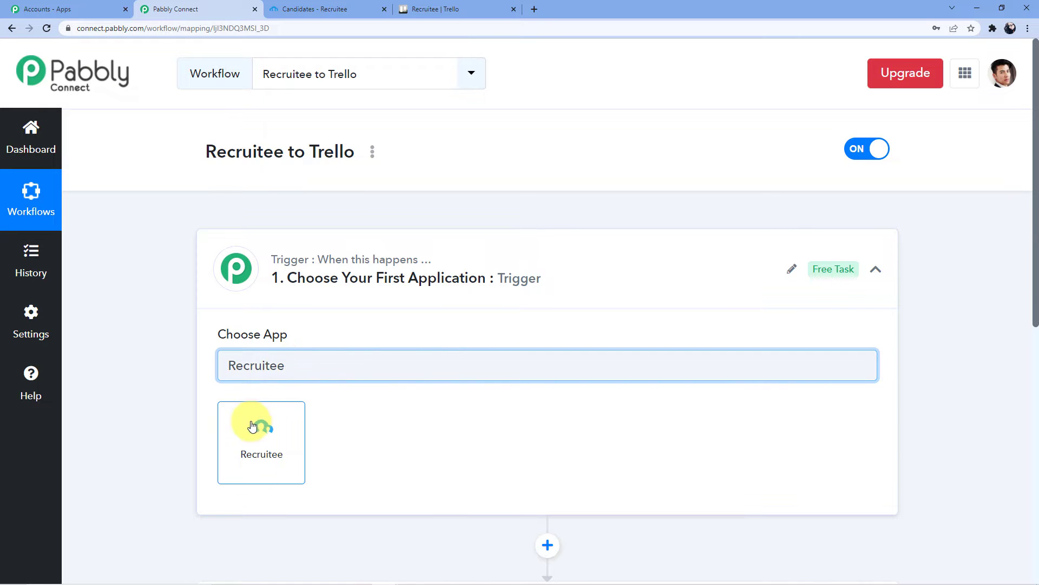
pyautogui.click(261, 425)
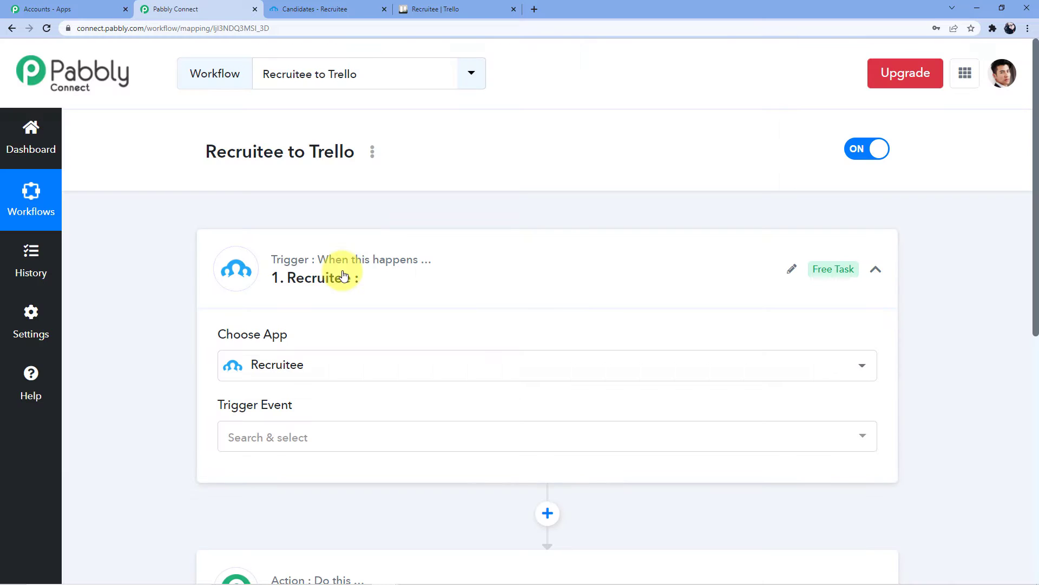
pyautogui.scroll(-2, 366, 266)
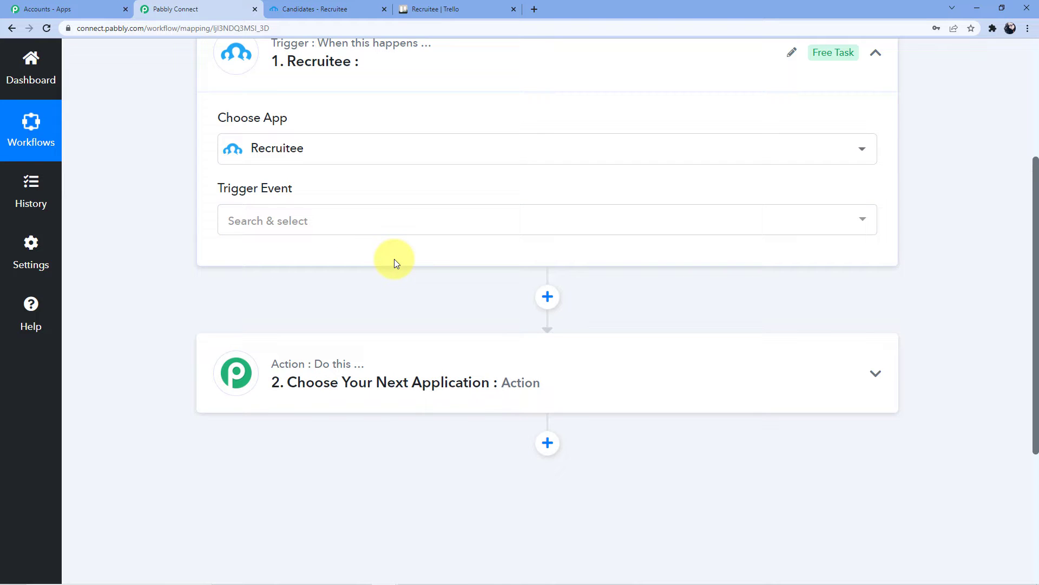
pyautogui.click(296, 222)
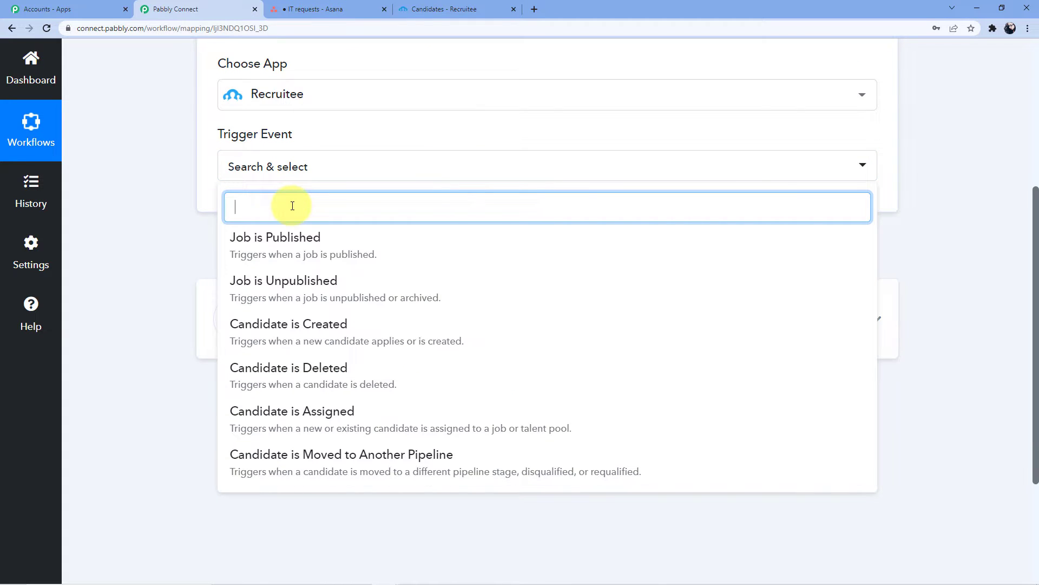
pyautogui.write('Candidate')
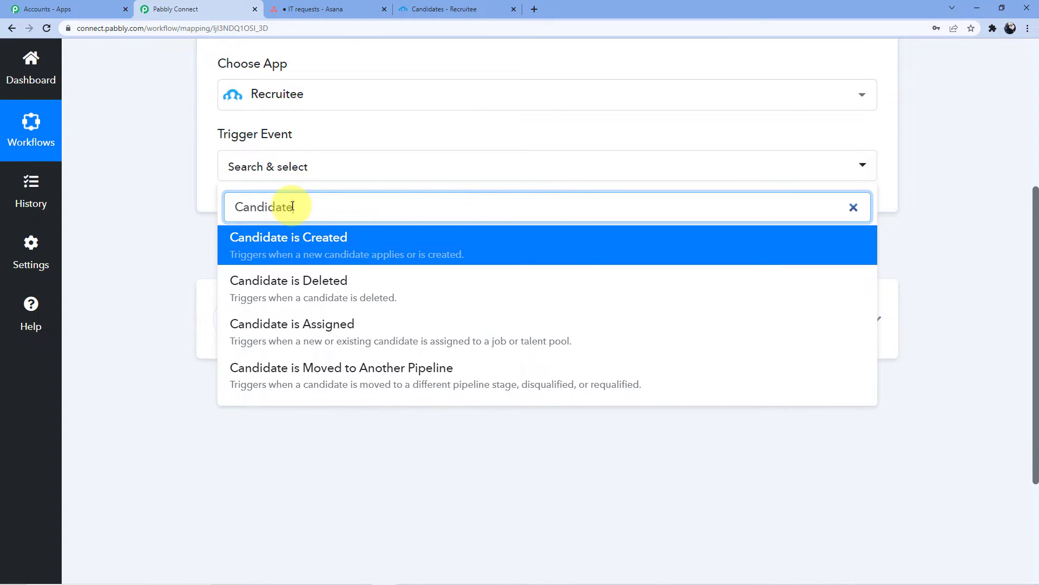
pyautogui.click(296, 252)
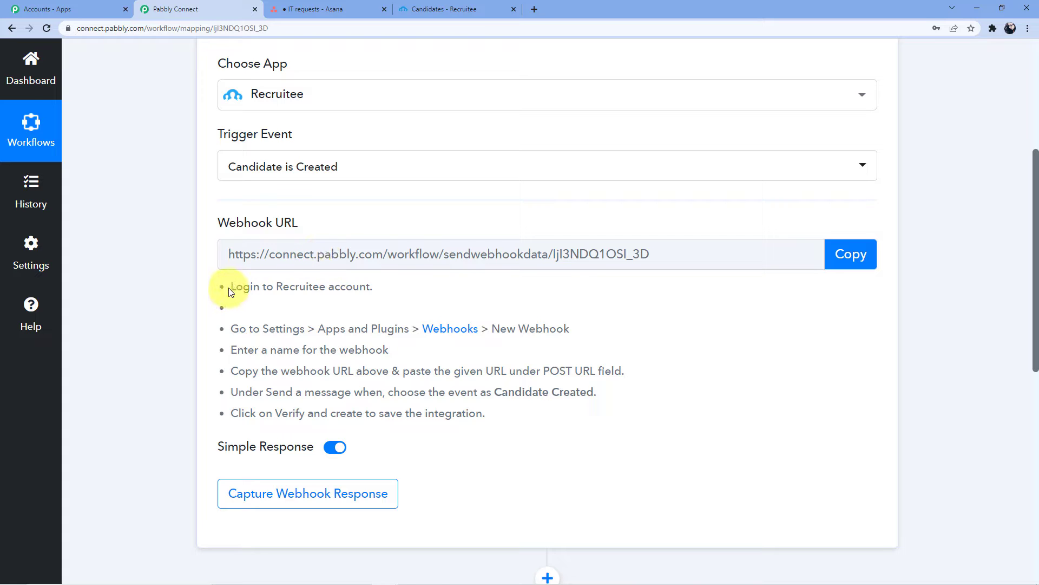
# - Copy the trigger's webhook URL and go to the Recruitee candidates page
pyautogui.moveTo(229, 287); pyautogui.dragTo(523, 433)
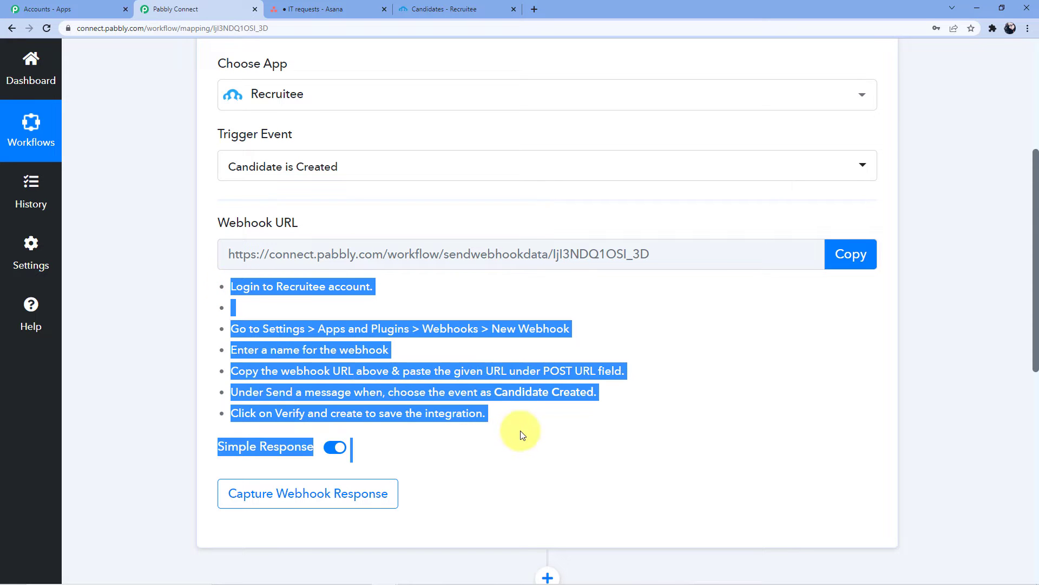
pyautogui.click(429, 407)
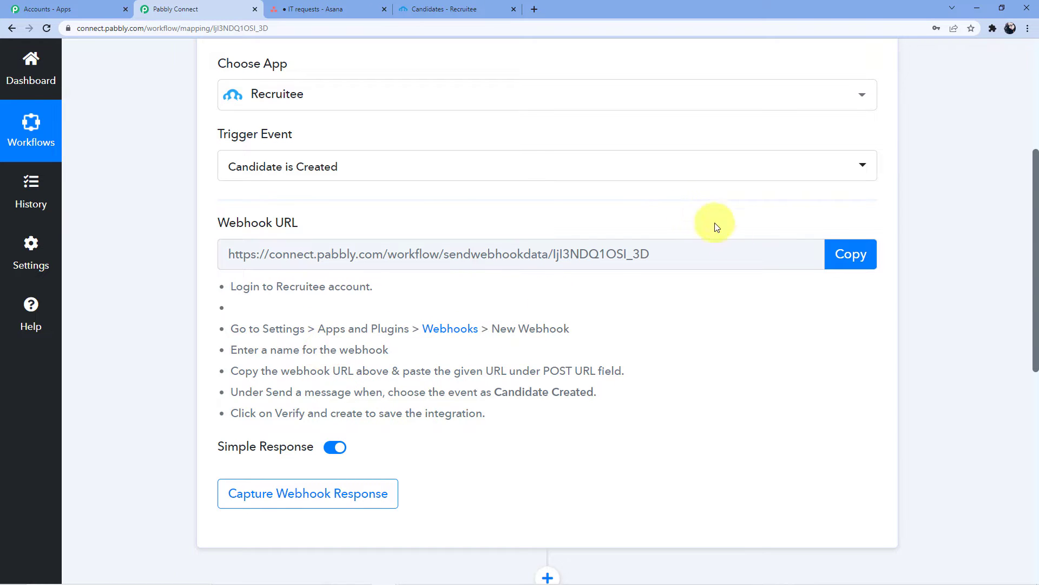
pyautogui.click(847, 258)
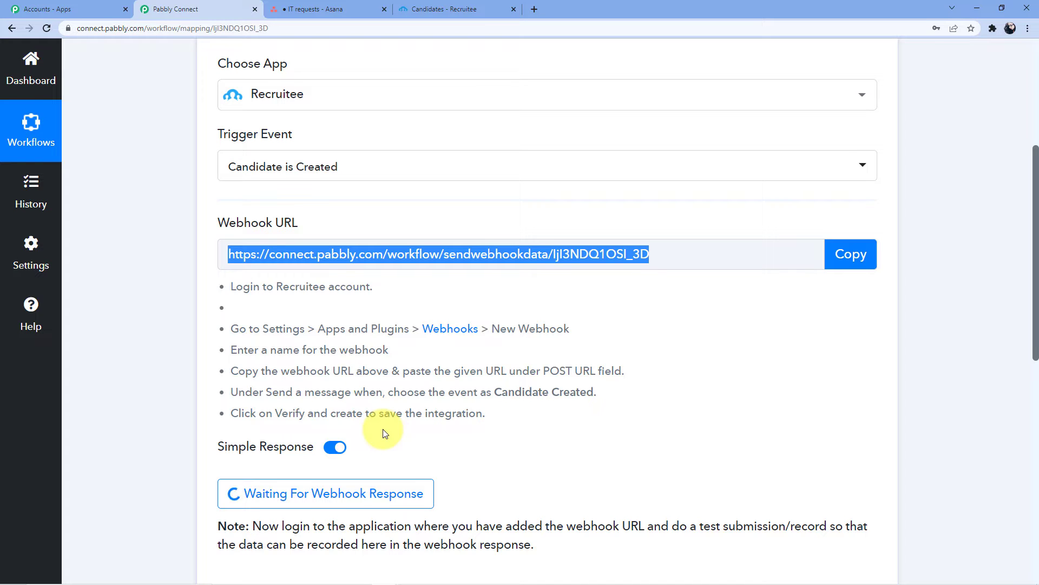
pyautogui.click(490, 9)
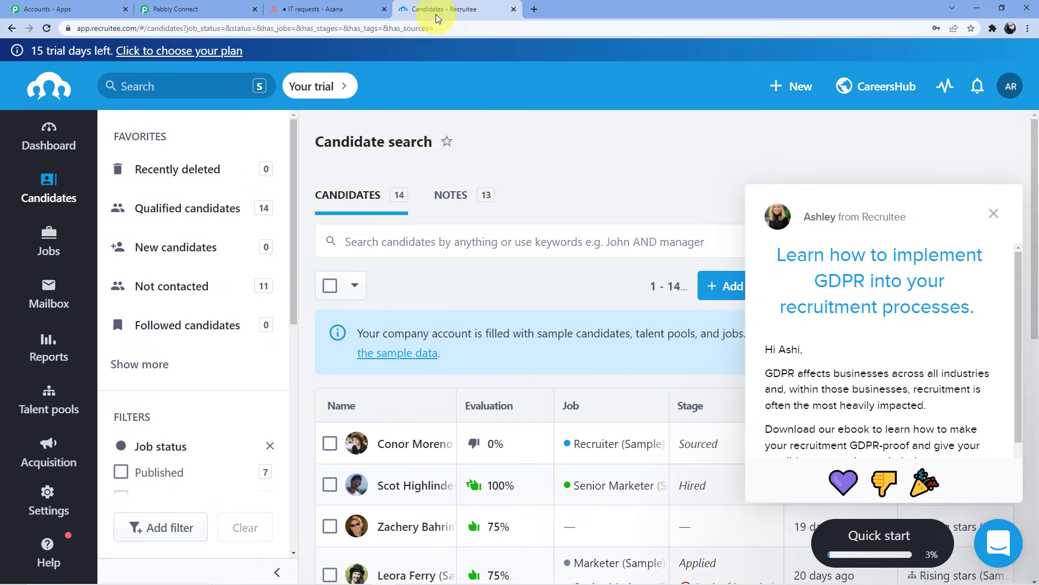
# - Go to Recruitee's Settings > Apps and plugins > Webhooks page, dismissing the chat popup
pyautogui.scroll(-4, 102, 348)
pyautogui.click(48, 499)
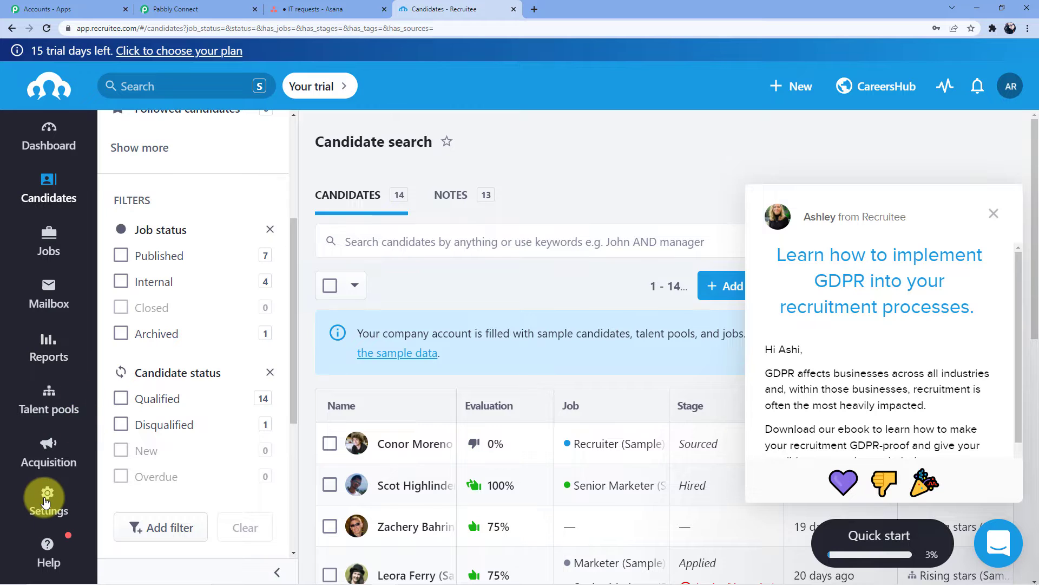
pyautogui.scroll(-5, 185, 336)
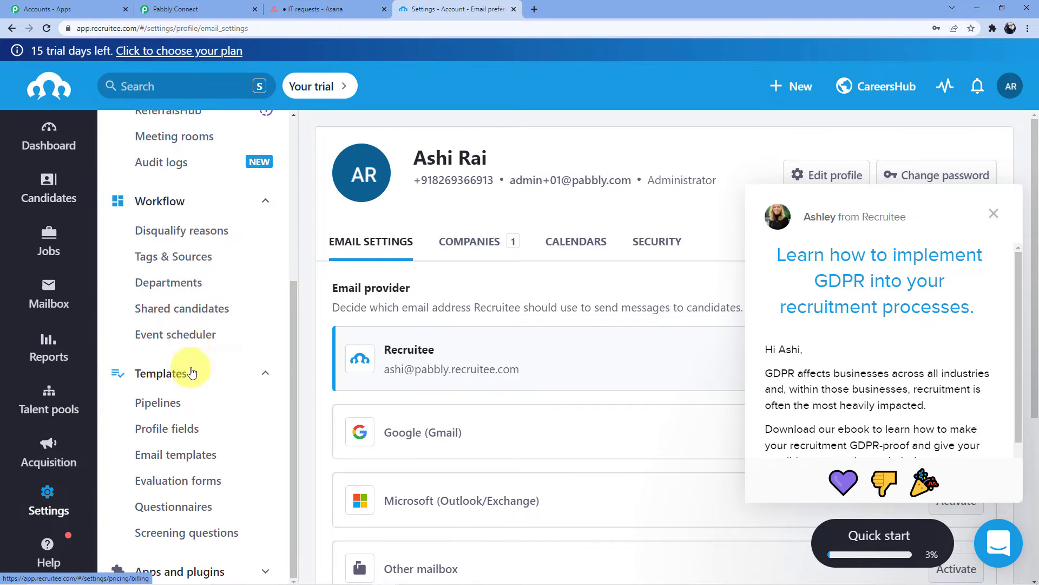
pyautogui.scroll(-3, 209, 566)
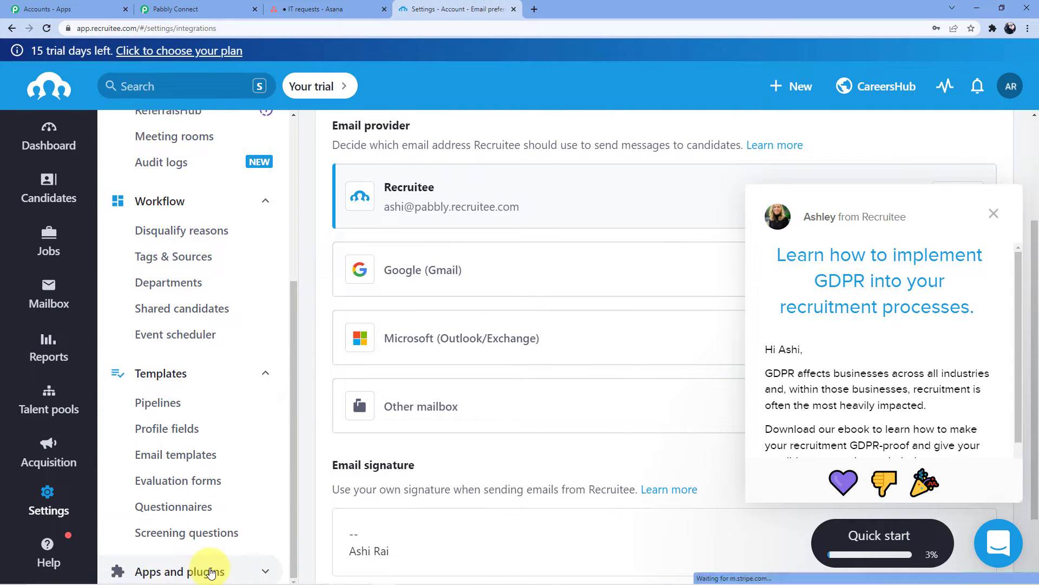
pyautogui.click(205, 567)
pyautogui.scroll(-5, 262, 378)
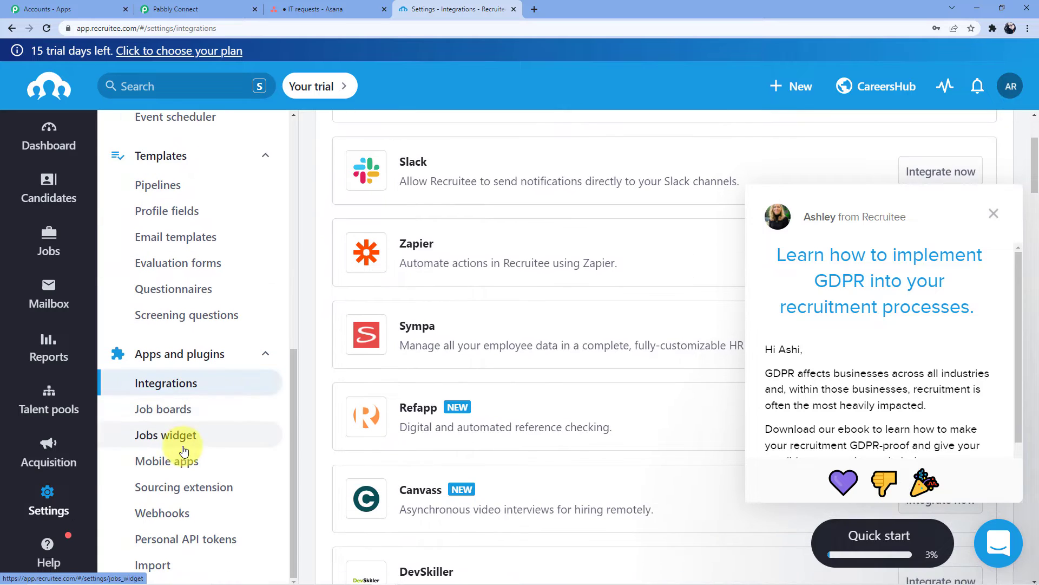
pyautogui.scroll(-1, 190, 411)
pyautogui.click(163, 519)
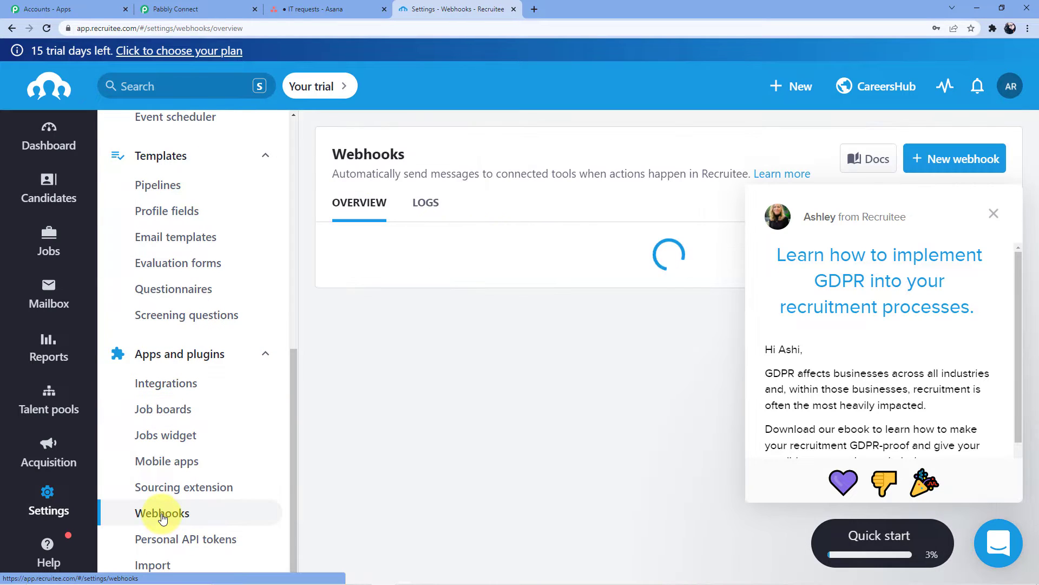
pyautogui.click(994, 213)
# - Create a webhook 'Recruitee to Asana' posting to the pasted Pabbly URL on Candidate created
pyautogui.click(928, 170)
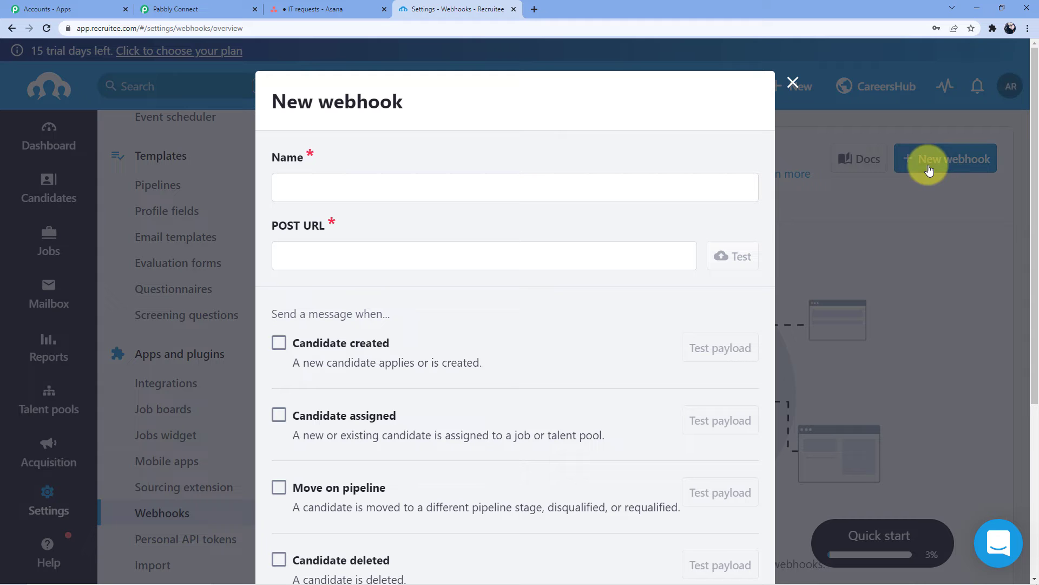
pyautogui.click(347, 187)
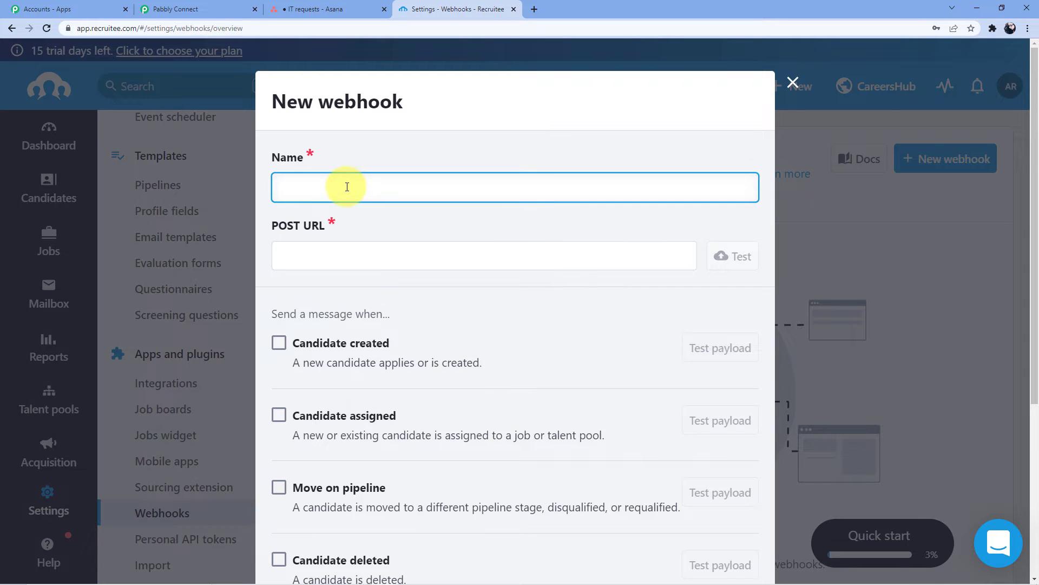
pyautogui.write('Recruitee')
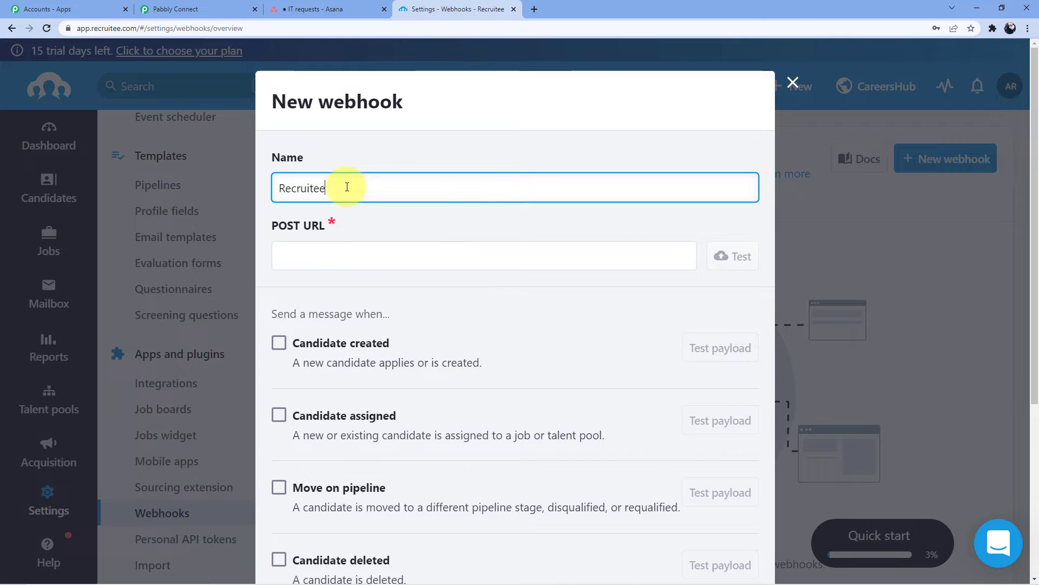
pyautogui.write(' to Asana')
pyautogui.click(318, 259)
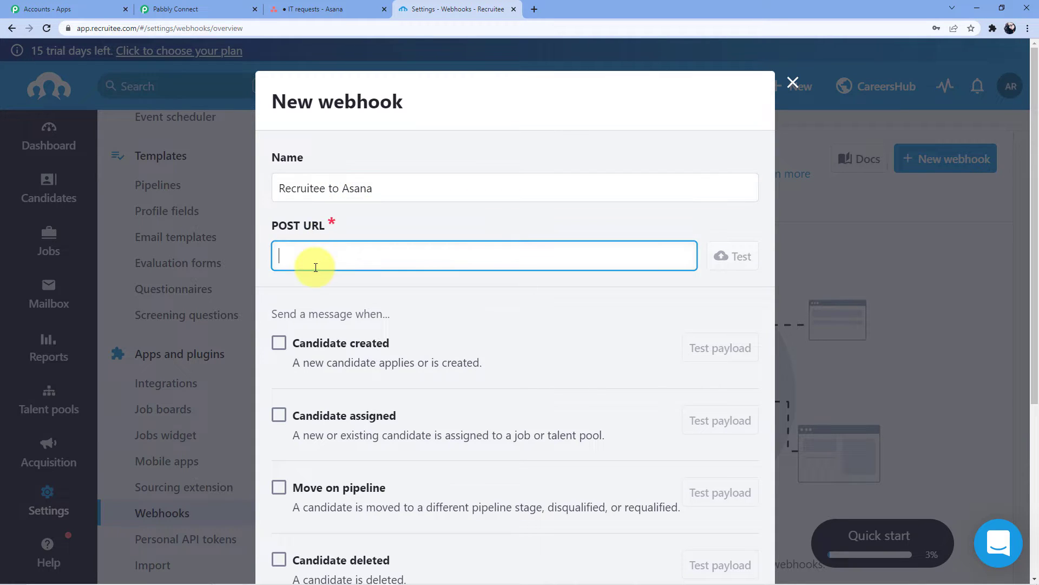
pyautogui.hotkey('ctrl', 'v')
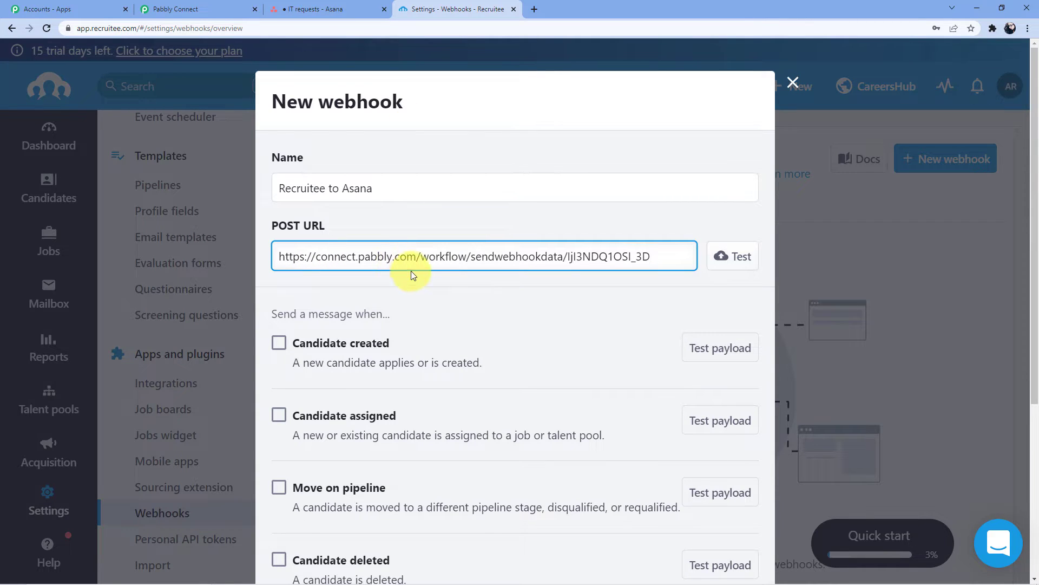
pyautogui.scroll(-1, 411, 273)
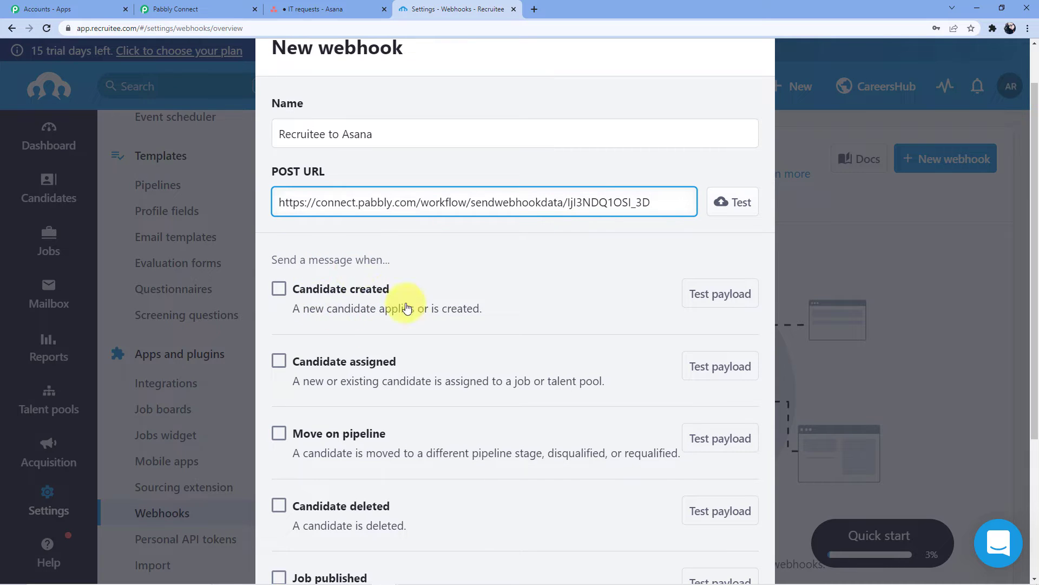
pyautogui.click(278, 290)
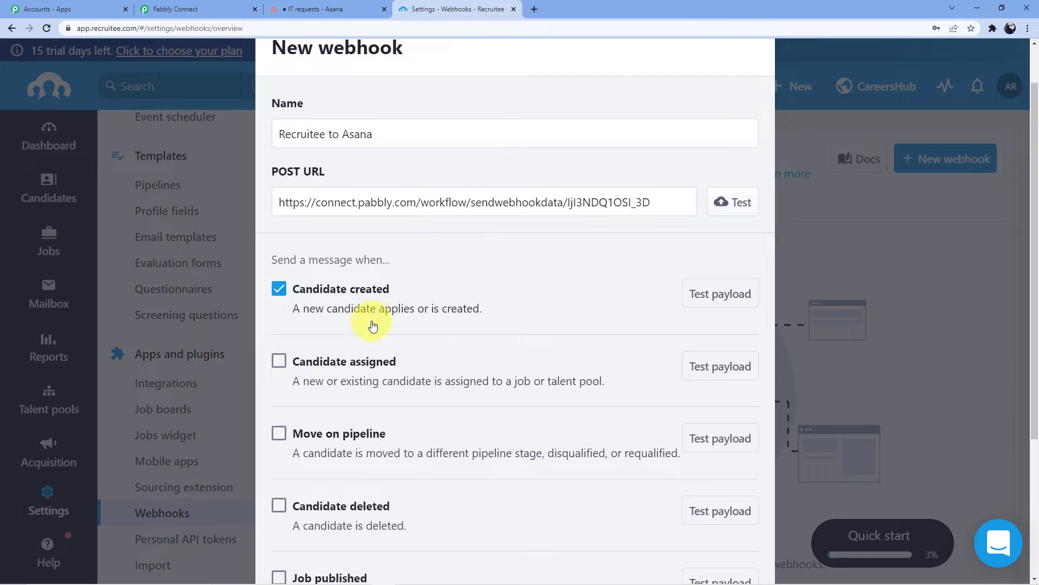
pyautogui.scroll(-3, 525, 255)
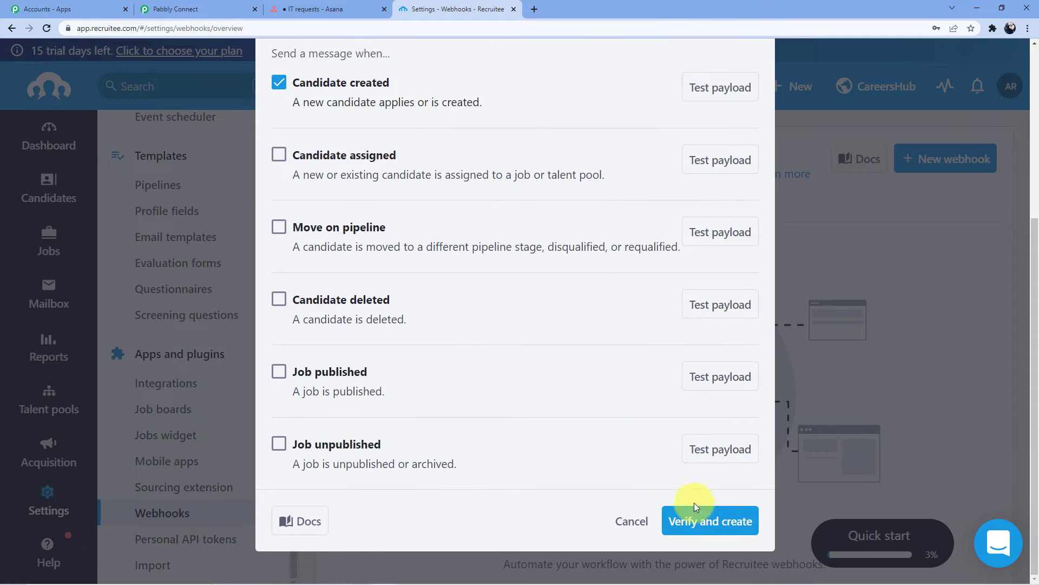
pyautogui.click(694, 521)
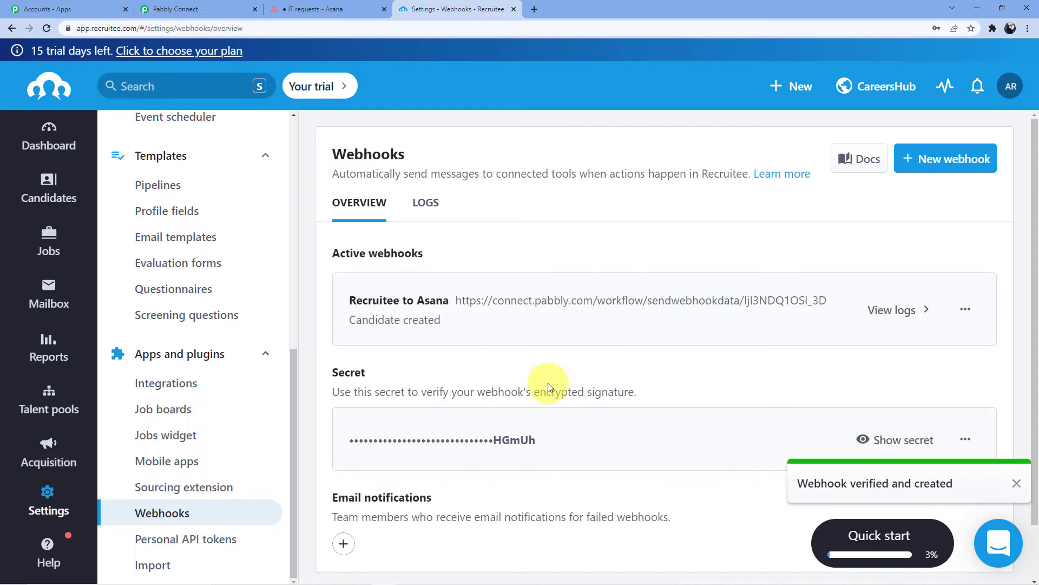
# - Re-capture the webhook response in Pabbly Connect, confirming Yes, then return to Recruitee's webhooks page
pyautogui.scroll(-1, 482, 309)
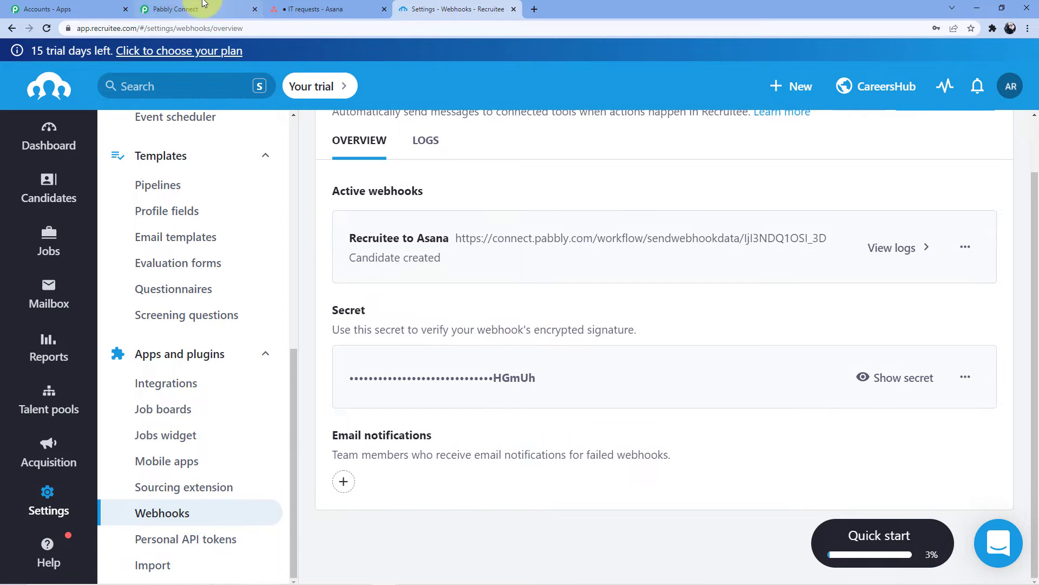
pyautogui.click(179, 10)
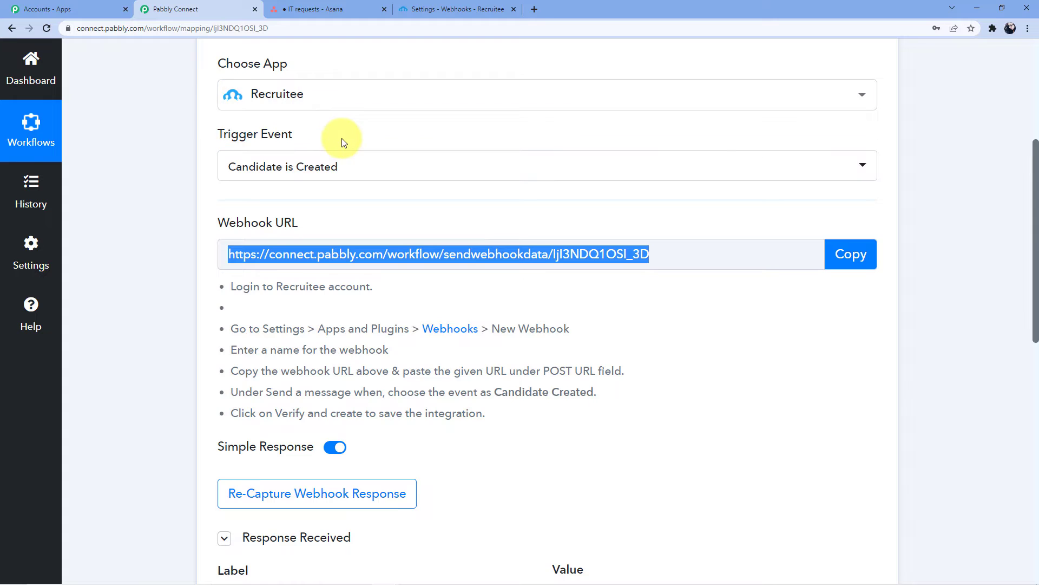
pyautogui.scroll(-5, 342, 322)
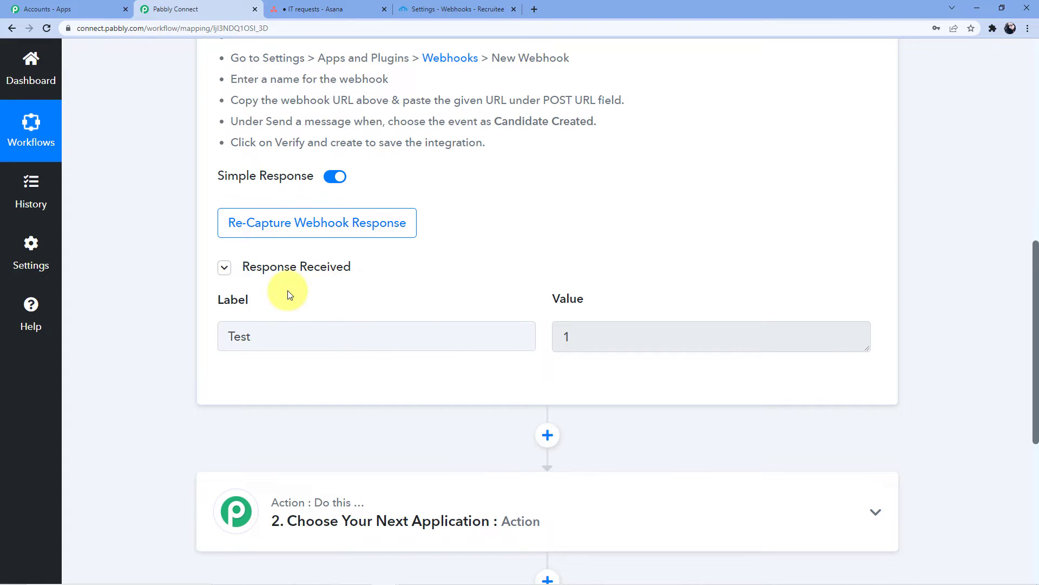
pyautogui.click(343, 222)
pyautogui.click(482, 404)
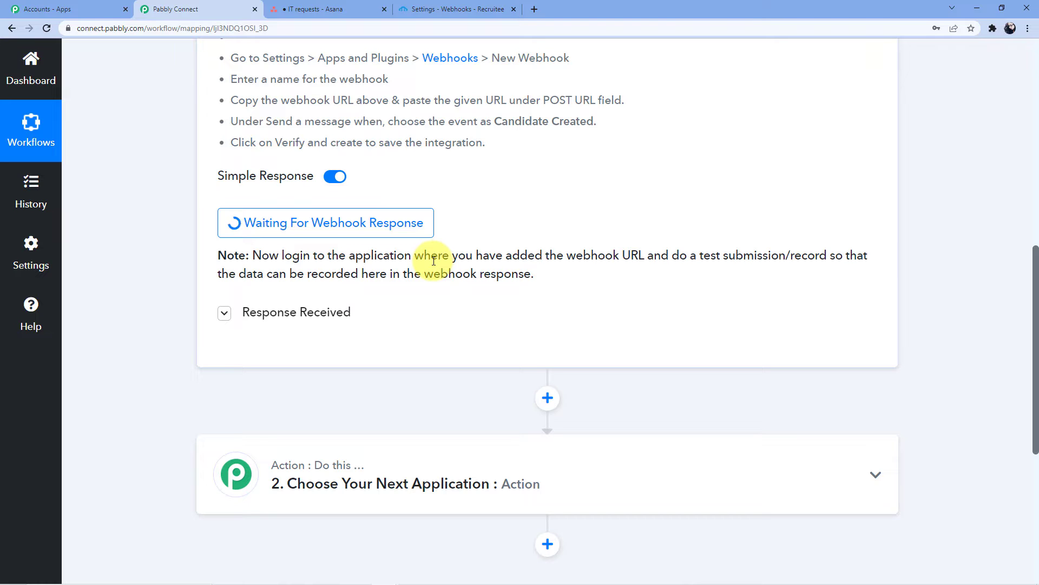
pyautogui.click(457, 10)
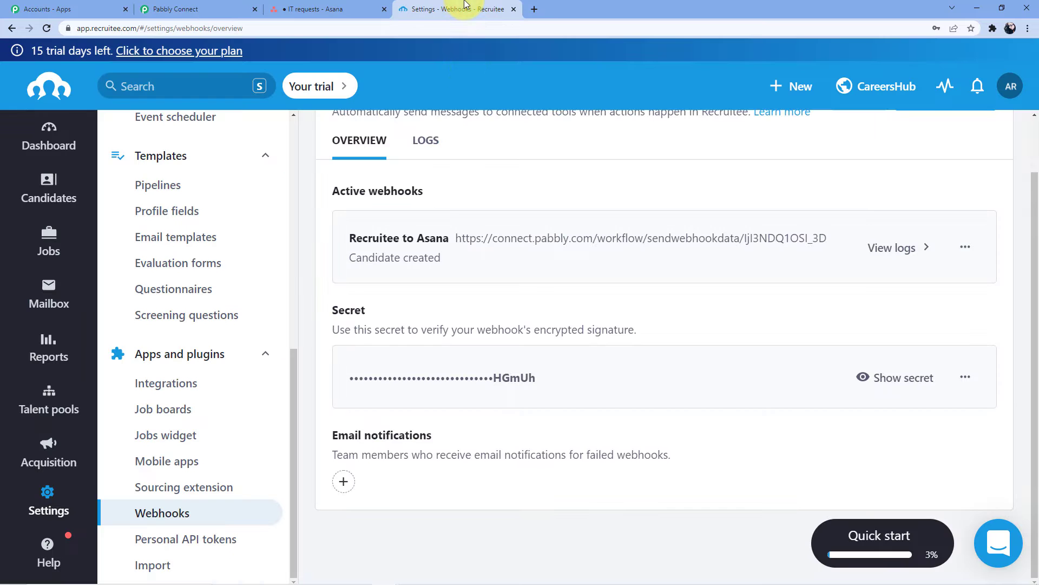
pyautogui.scroll(2, 487, 217)
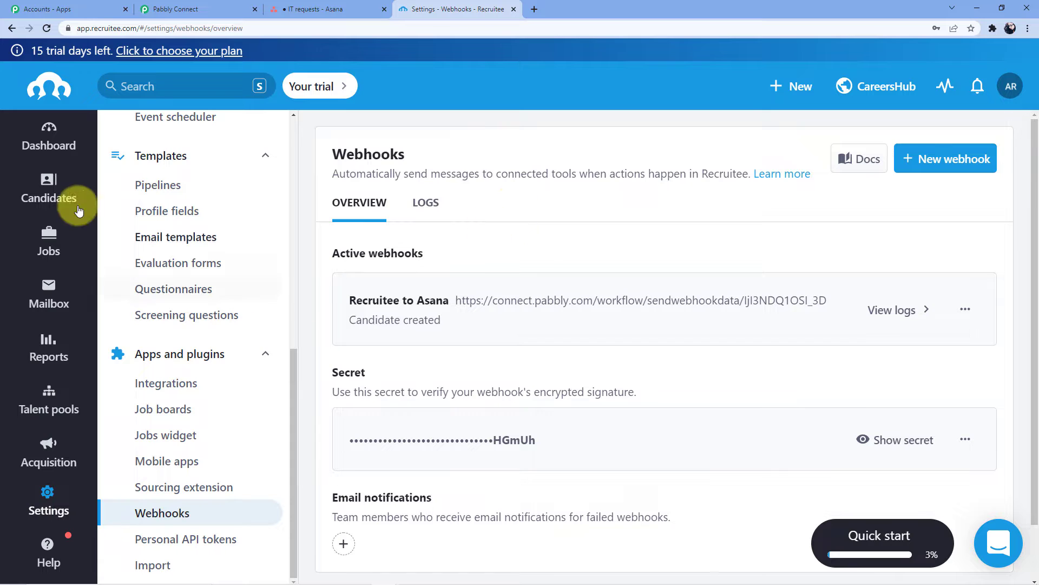
# - Open the public careers site from CareersHub and view the Senior Marketer (Sample) job
pyautogui.click(52, 193)
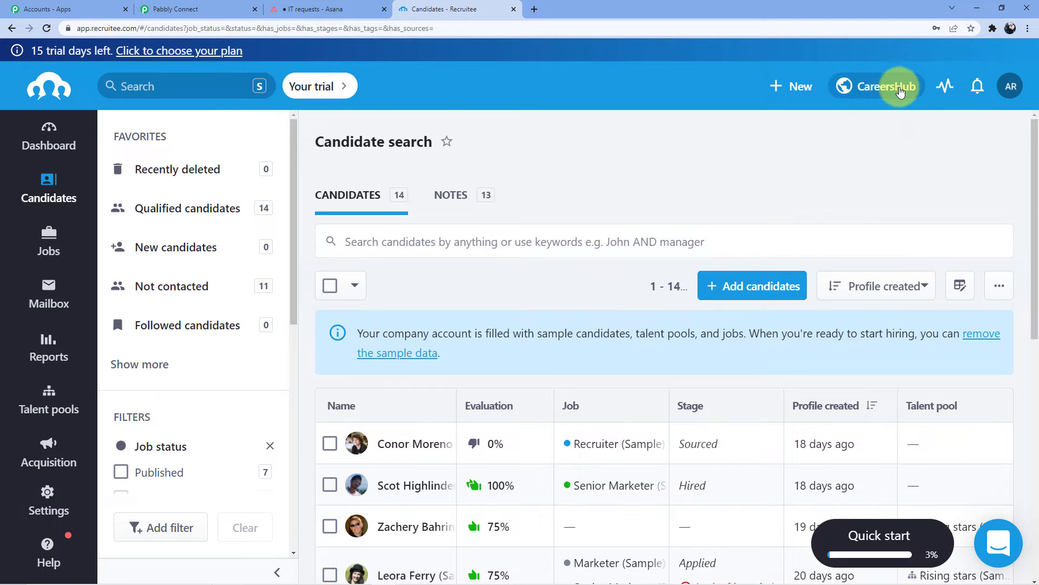
pyautogui.click(900, 90)
pyautogui.click(855, 131)
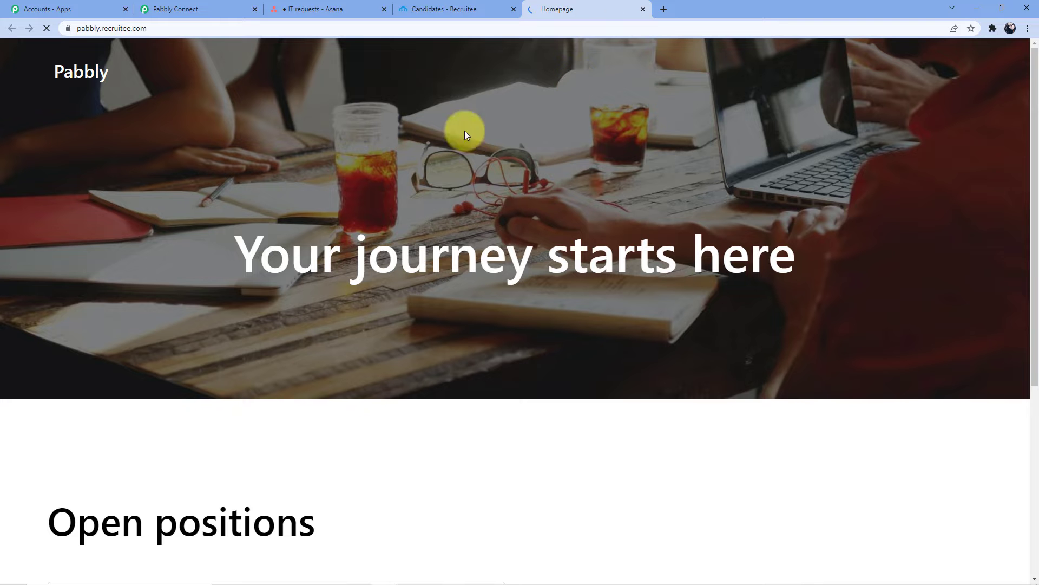
pyautogui.scroll(-5, 187, 299)
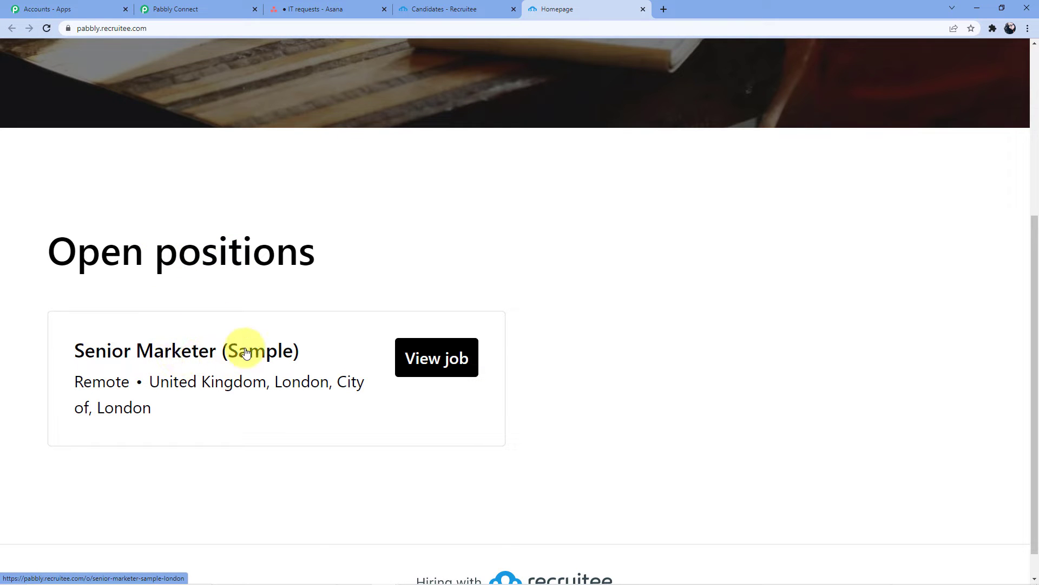
pyautogui.click(425, 356)
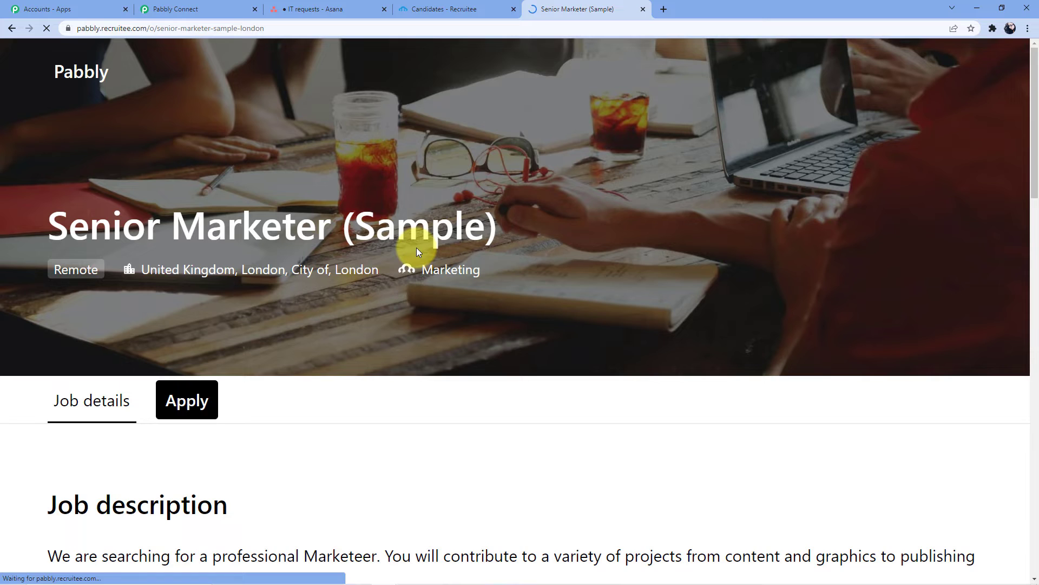
# - Review the job's Application form, then go back to the Candidate search list
pyautogui.scroll(-4, 386, 248)
pyautogui.click(200, 192)
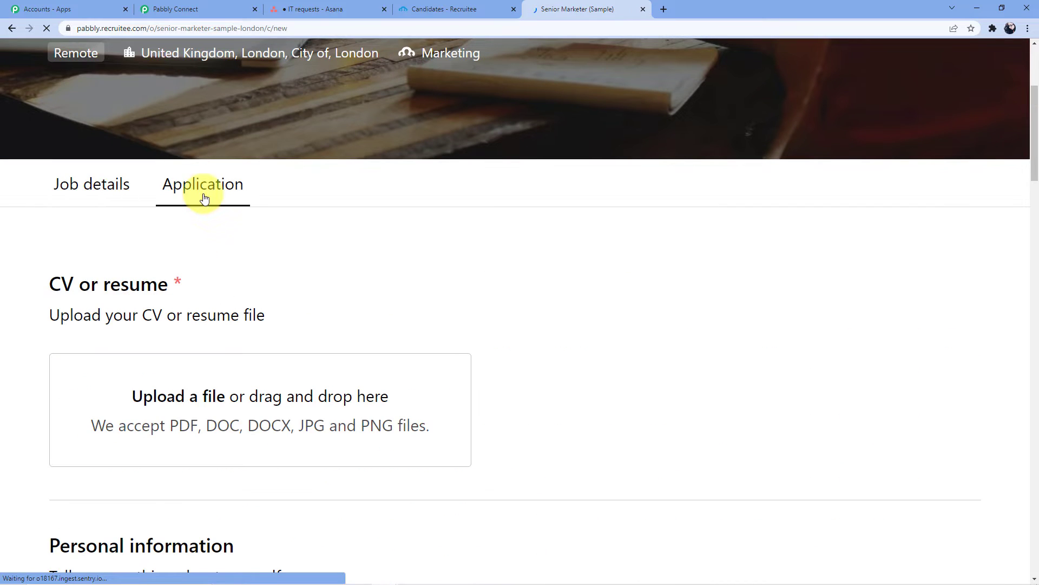
pyautogui.scroll(-5, 329, 230)
pyautogui.scroll(3, 247, 220)
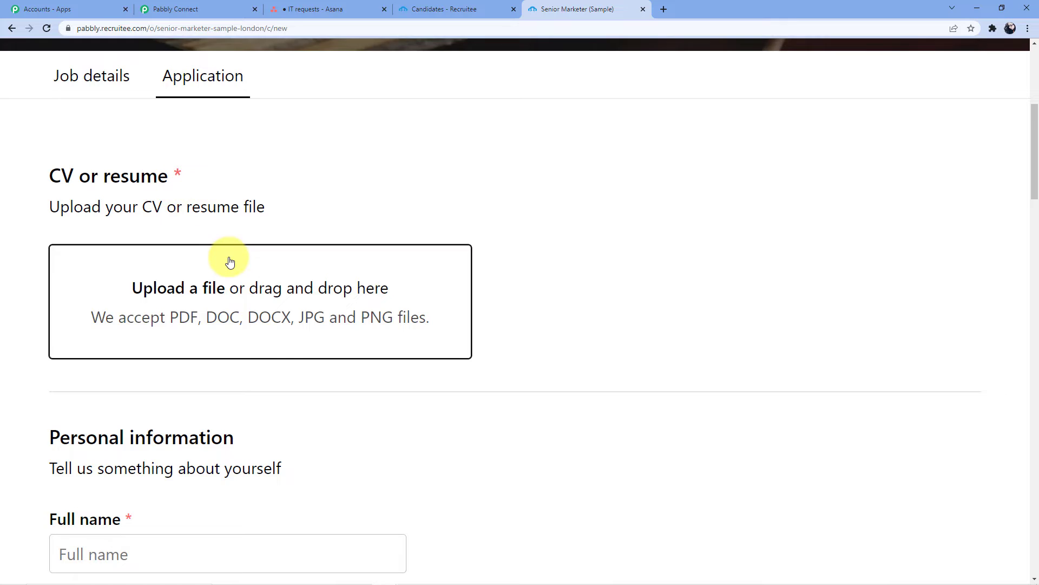
pyautogui.scroll(-2, 222, 276)
pyautogui.scroll(-4, 220, 285)
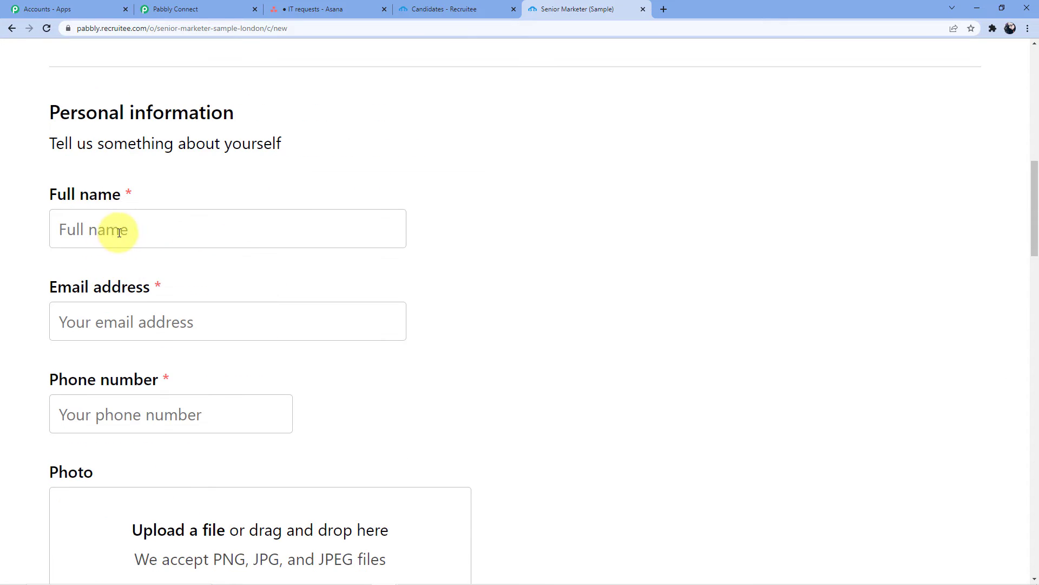
pyautogui.scroll(-1, 130, 244)
pyautogui.scroll(-5, 154, 254)
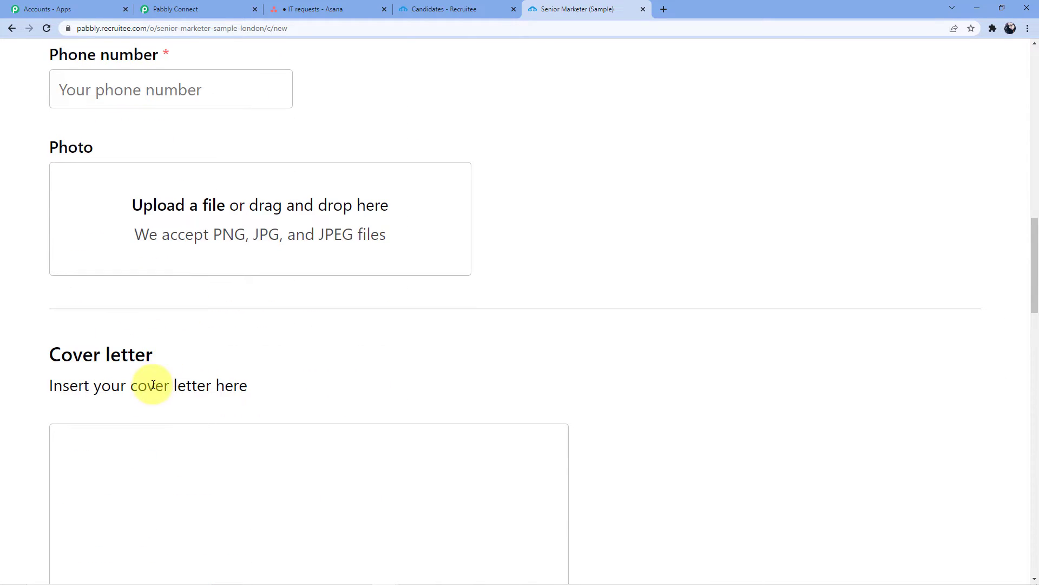
pyautogui.scroll(-4, 130, 357)
pyautogui.scroll(-5, 156, 310)
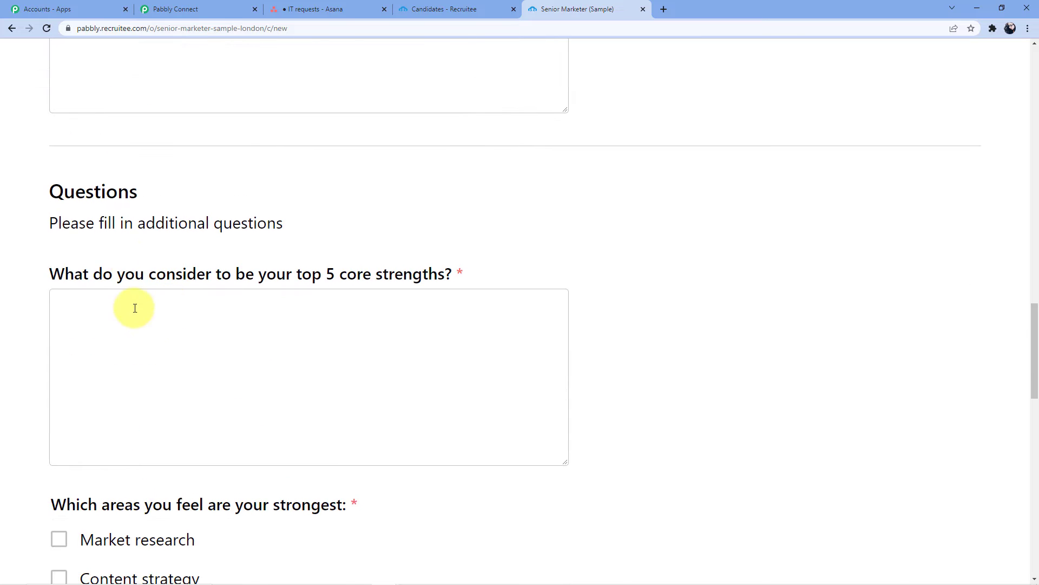
pyautogui.scroll(-15, 190, 368)
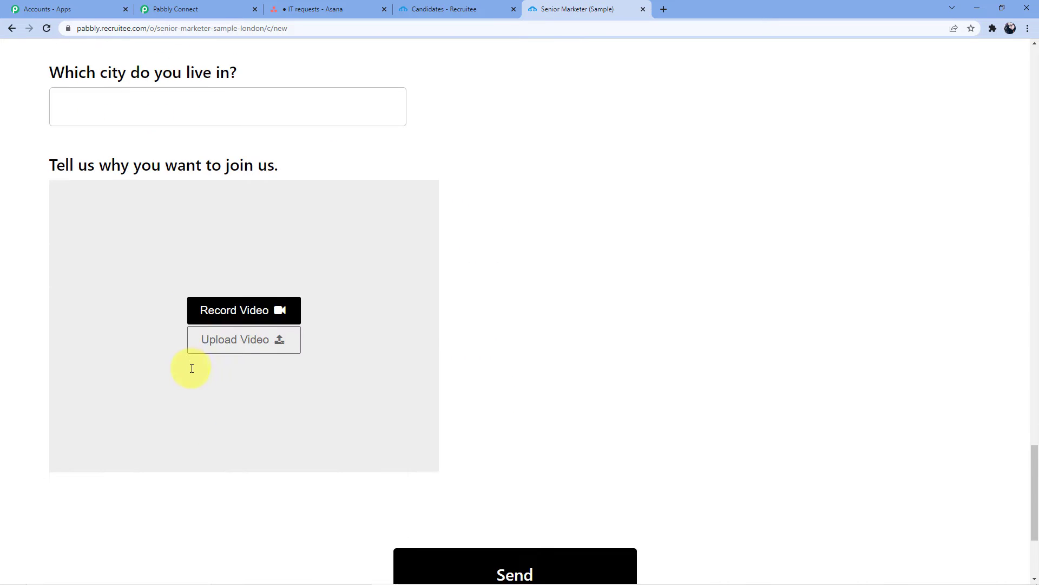
pyautogui.scroll(7, 191, 371)
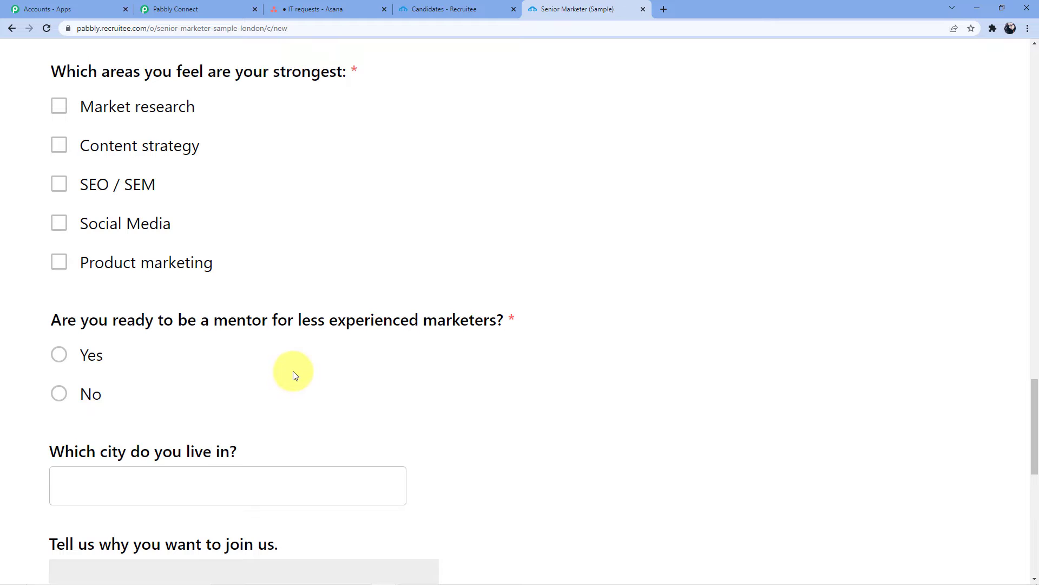
pyautogui.scroll(12, 295, 375)
pyautogui.scroll(-18, 303, 374)
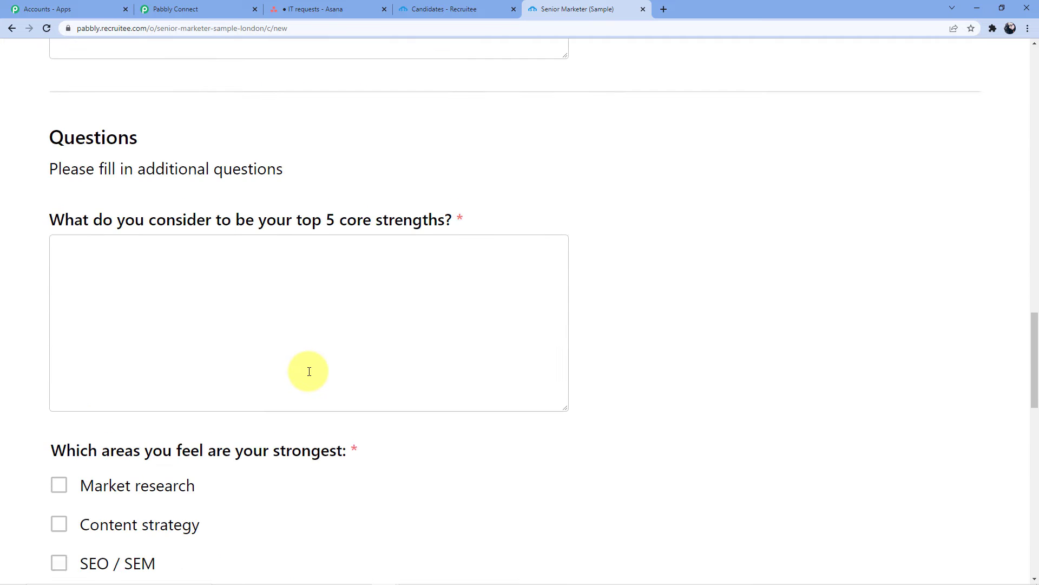
pyautogui.scroll(-5, 311, 379)
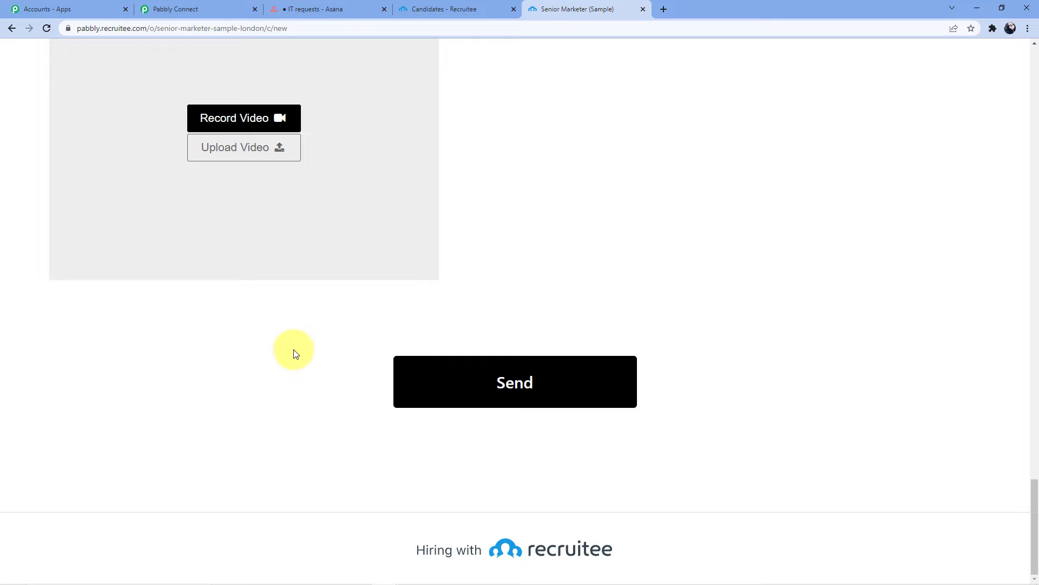
pyautogui.scroll(10, 332, 287)
pyautogui.scroll(20, 333, 290)
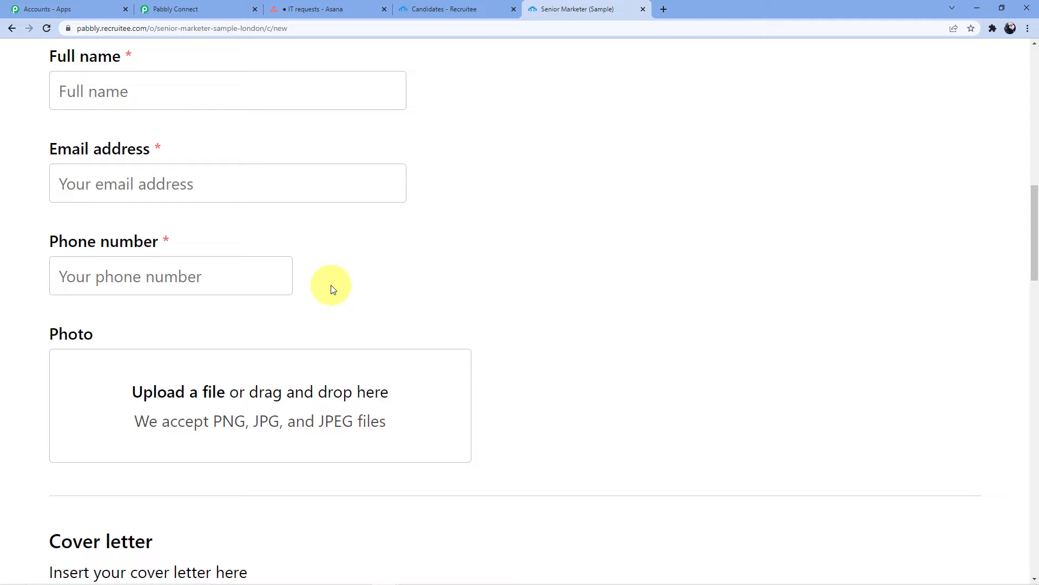
pyautogui.scroll(4, 347, 275)
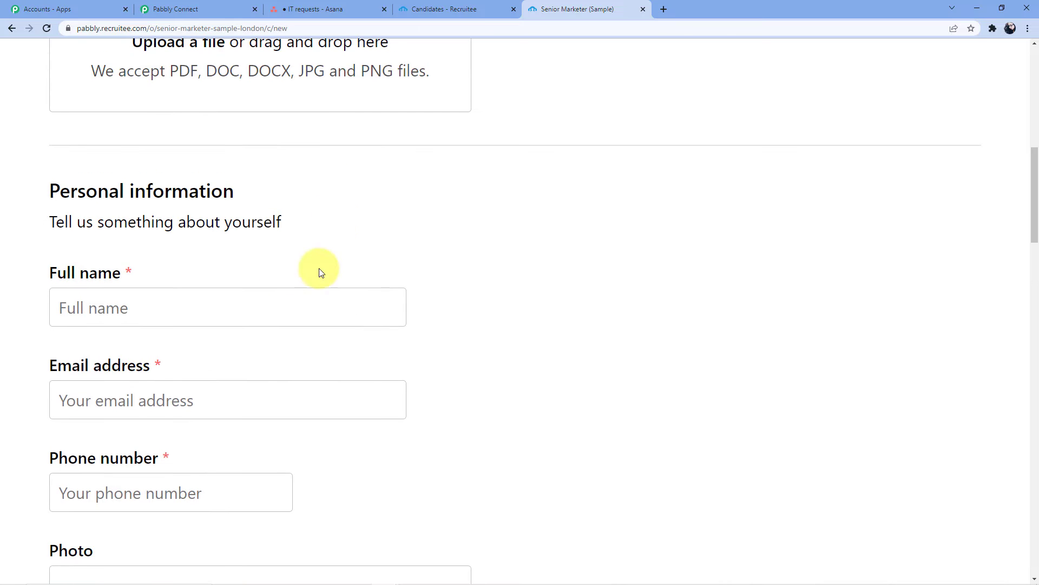
pyautogui.click(457, 8)
# - Start adding a candidate manually and assign them to the Senior Marketer (Sample) job
pyautogui.click(733, 286)
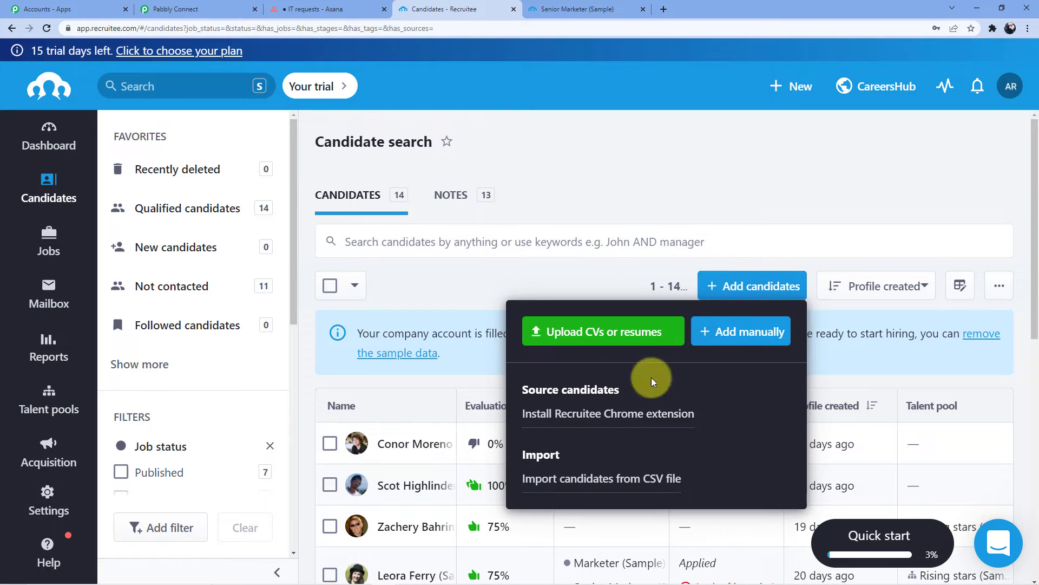
pyautogui.click(739, 337)
pyautogui.click(407, 183)
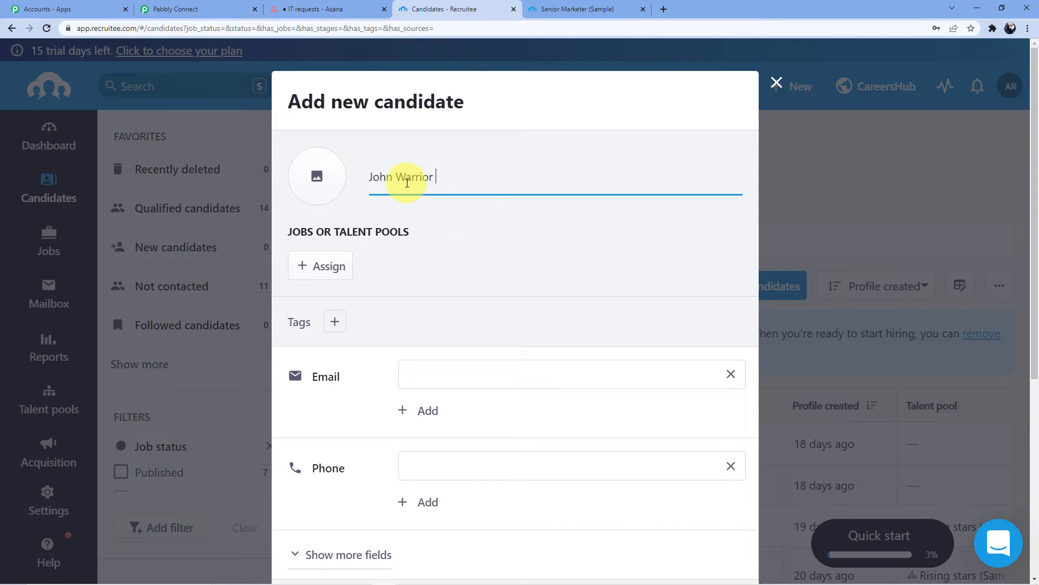
pyautogui.scroll(-3, 408, 178)
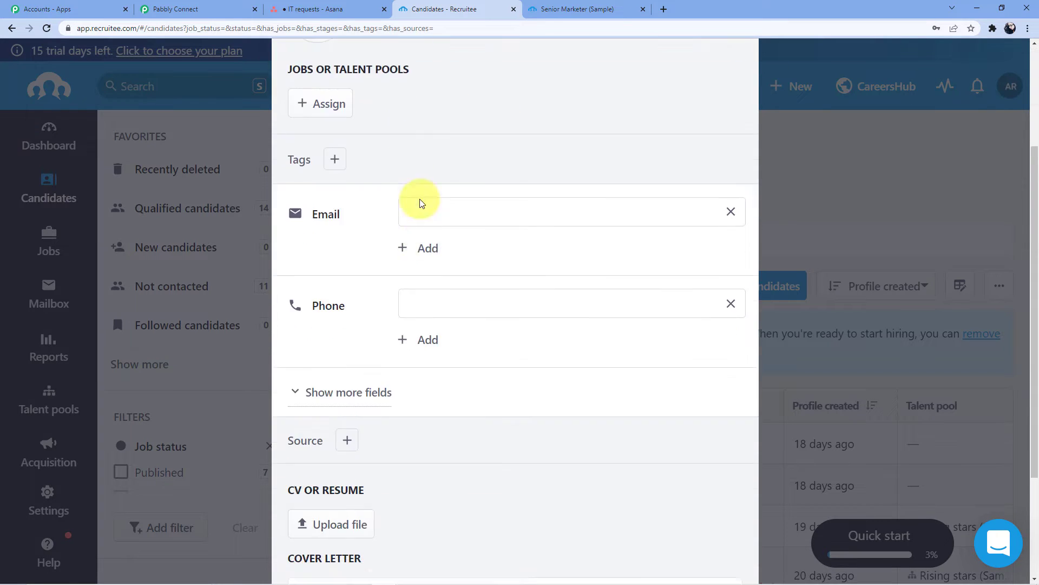
pyautogui.scroll(3, 378, 260)
pyautogui.click(323, 264)
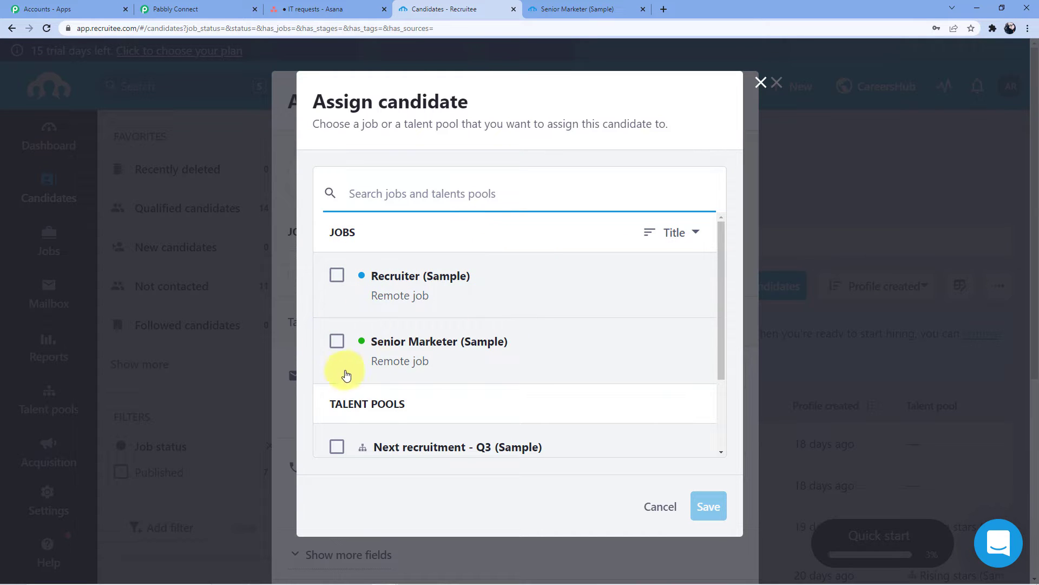
pyautogui.click(336, 341)
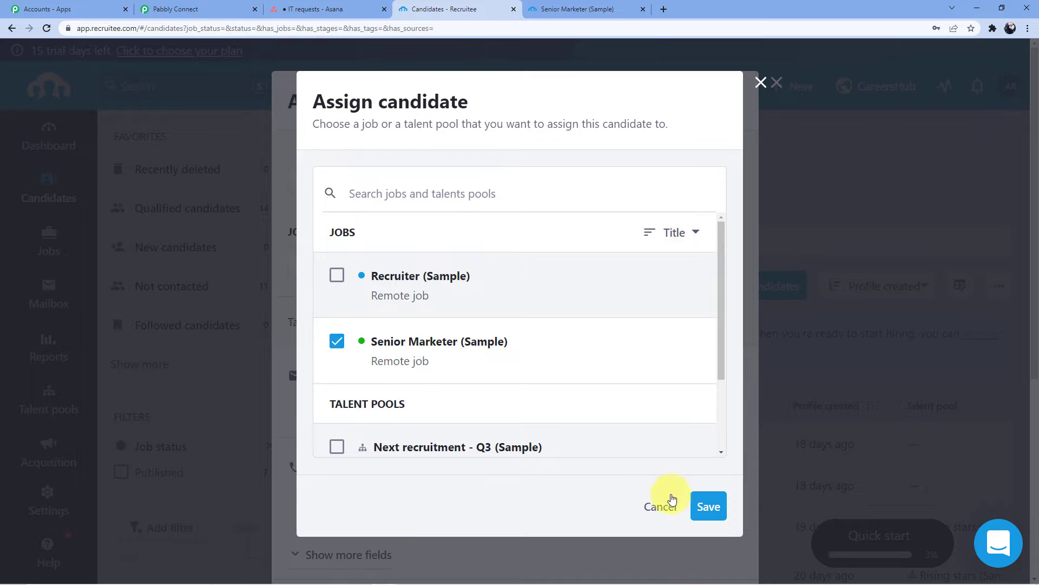
pyautogui.click(709, 507)
# - Fill in the candidate's email address and phone number
pyautogui.scroll(-2, 430, 304)
pyautogui.click(452, 296)
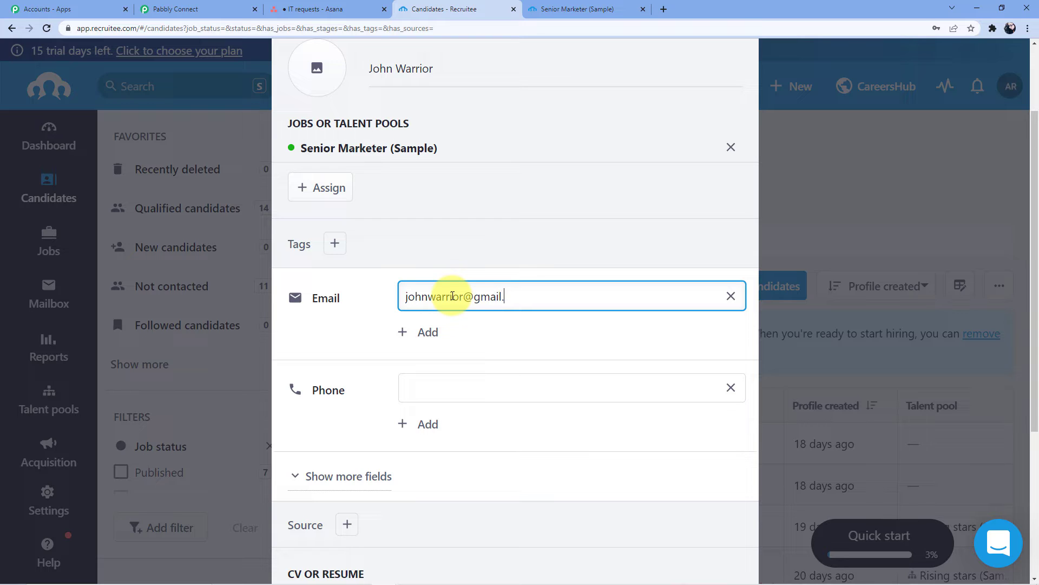
pyautogui.scroll(-3, 452, 296)
pyautogui.click(443, 216)
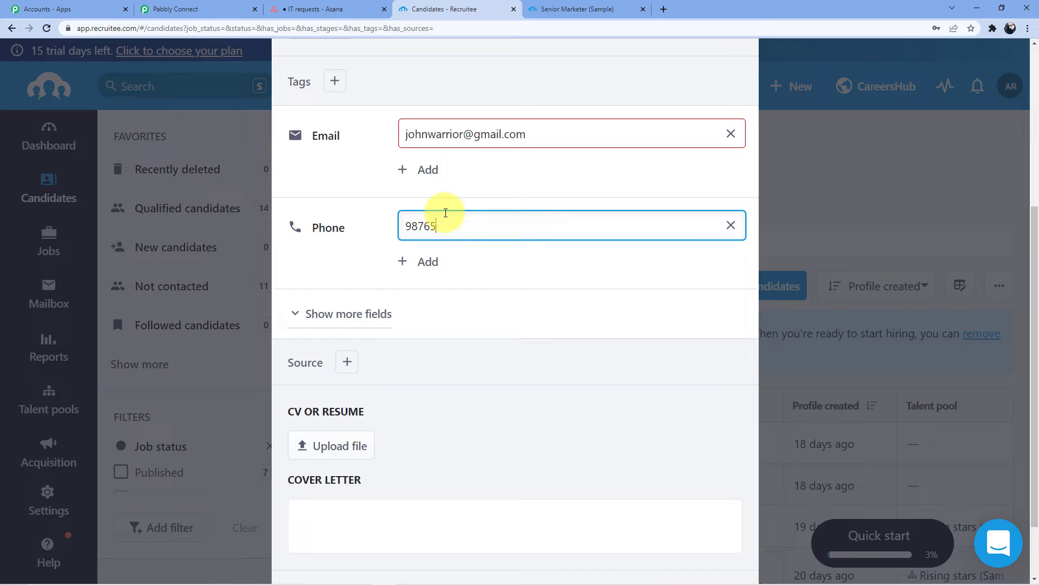
# - Check the extra contact fields, correct the invalid email, and save the candidate
pyautogui.scroll(-2, 490, 233)
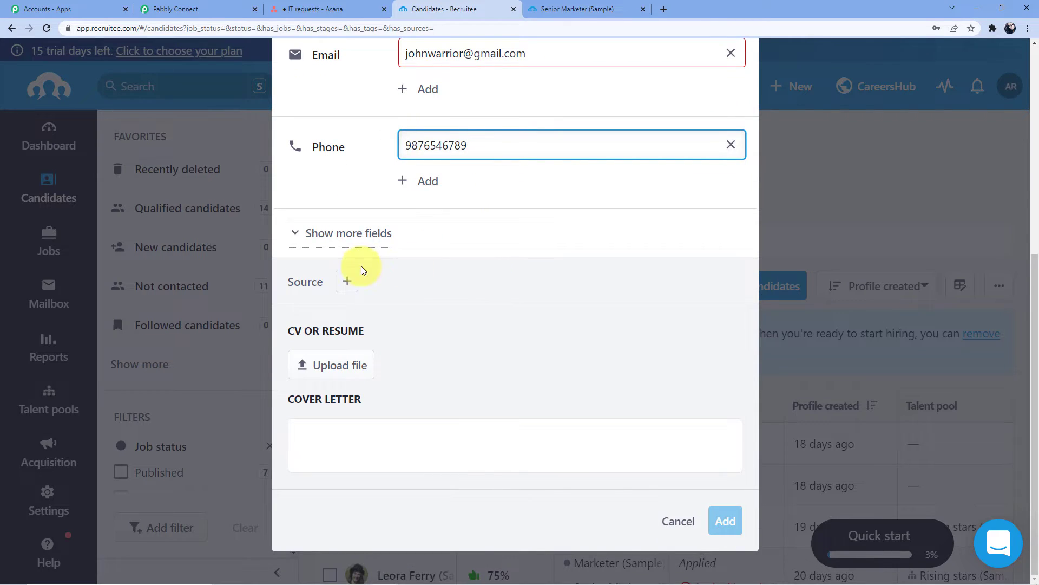
pyautogui.click(332, 236)
pyautogui.scroll(-2, 435, 211)
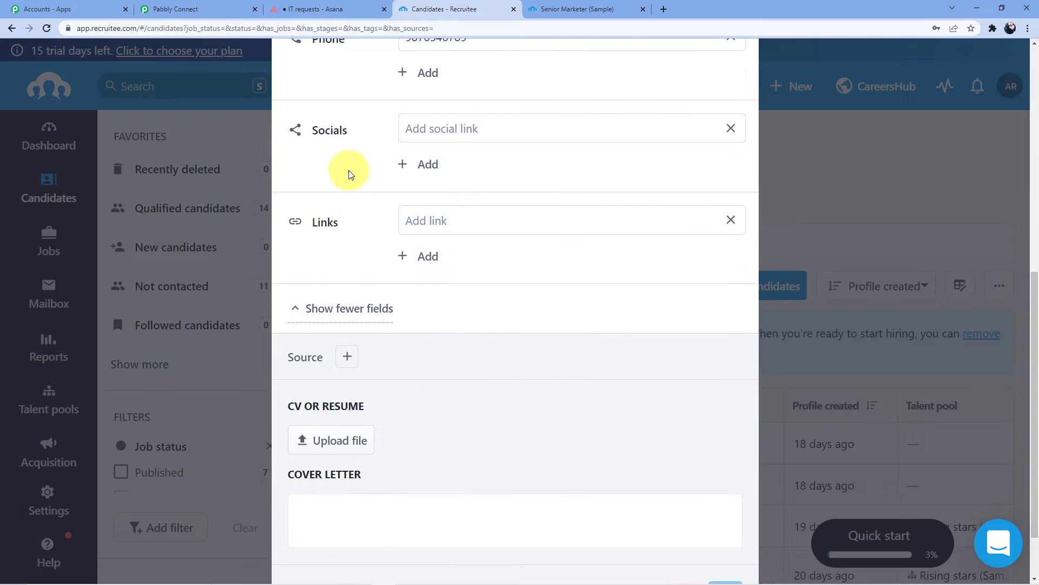
pyautogui.scroll(-2, 357, 282)
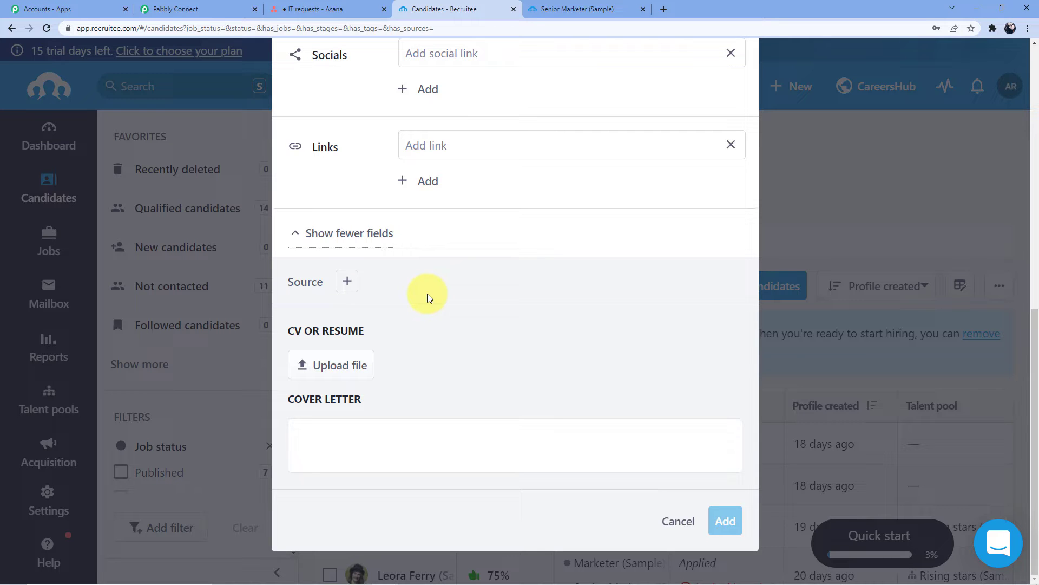
pyautogui.scroll(4, 503, 304)
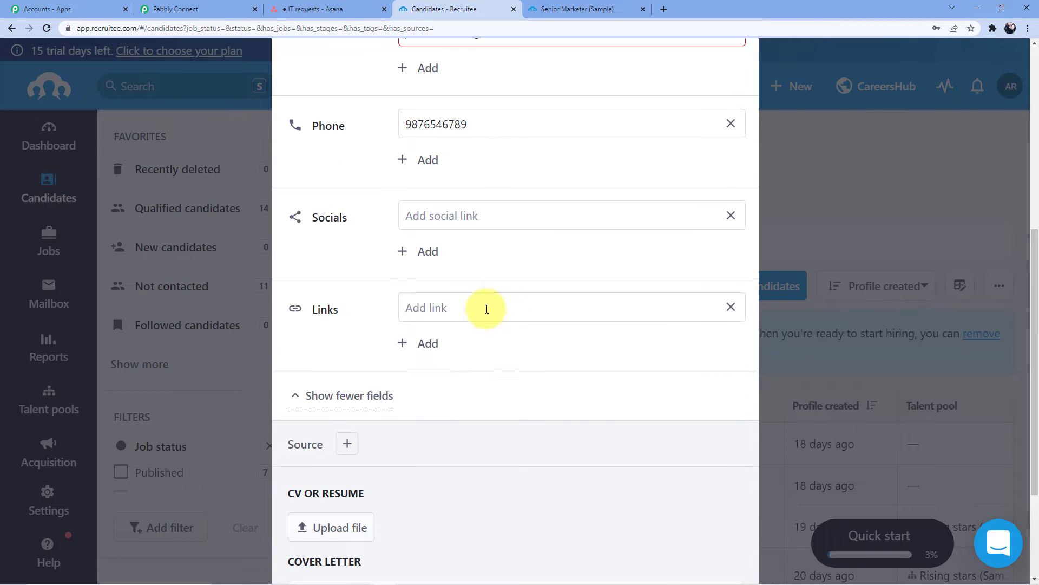
pyautogui.click(364, 394)
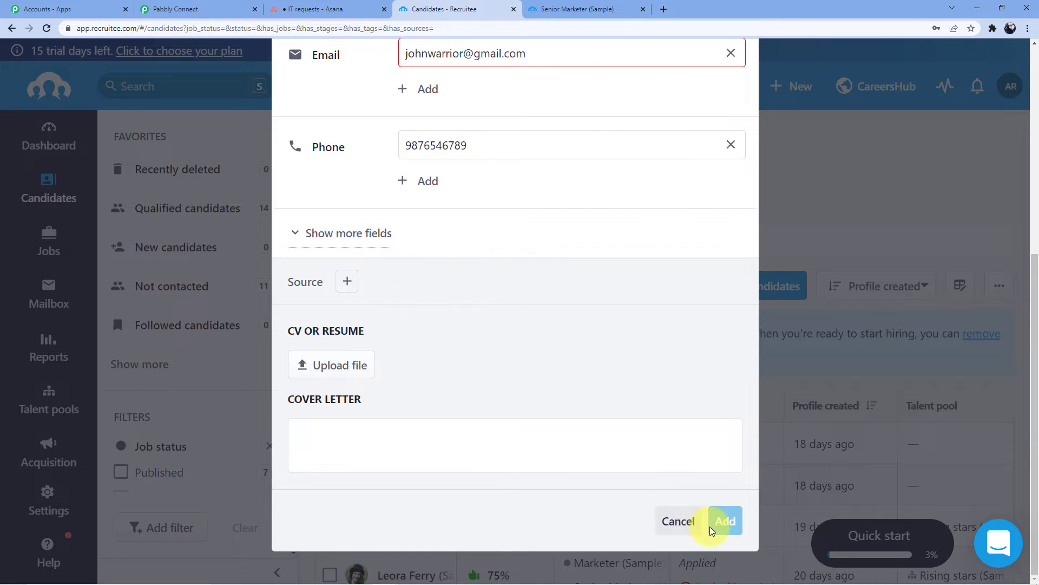
pyautogui.scroll(5, 471, 417)
pyautogui.click(533, 378)
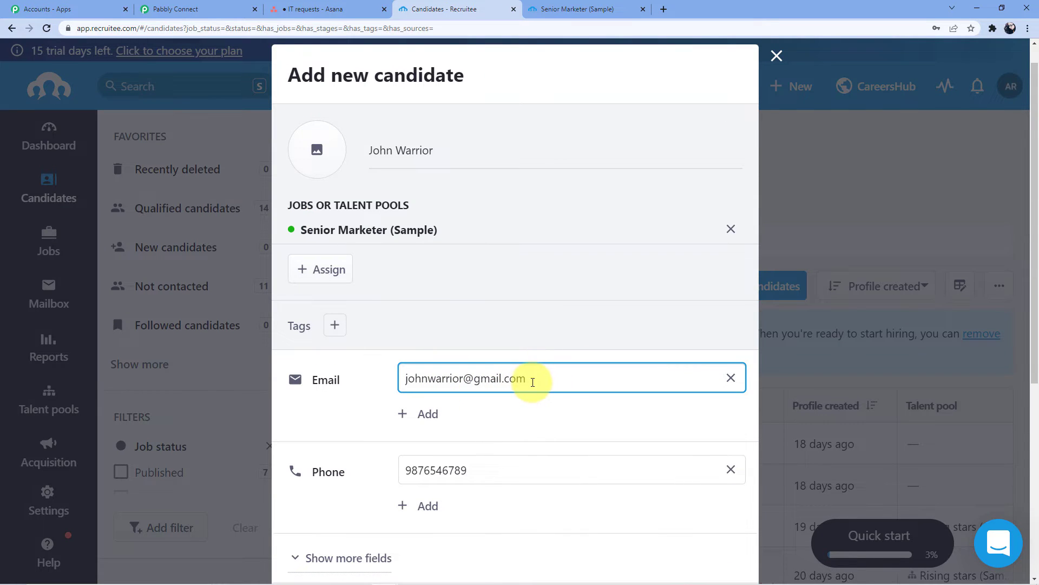
pyautogui.click(541, 408)
pyautogui.scroll(-6, 577, 411)
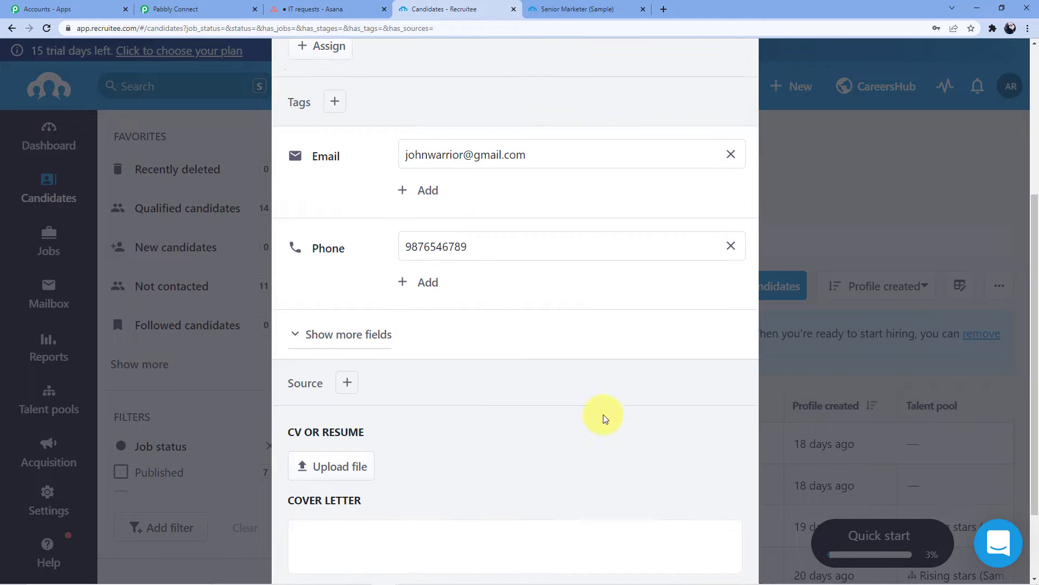
pyautogui.click(723, 519)
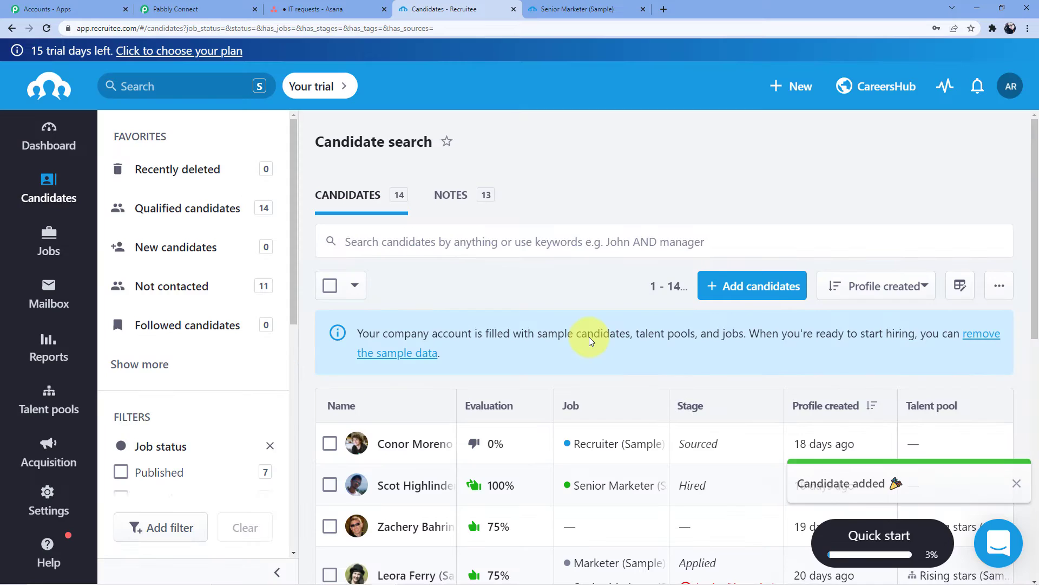
# - Check the new candidate in Recruitee's candidates table, then switch to Pabbly Connect
pyautogui.scroll(-4, 591, 340)
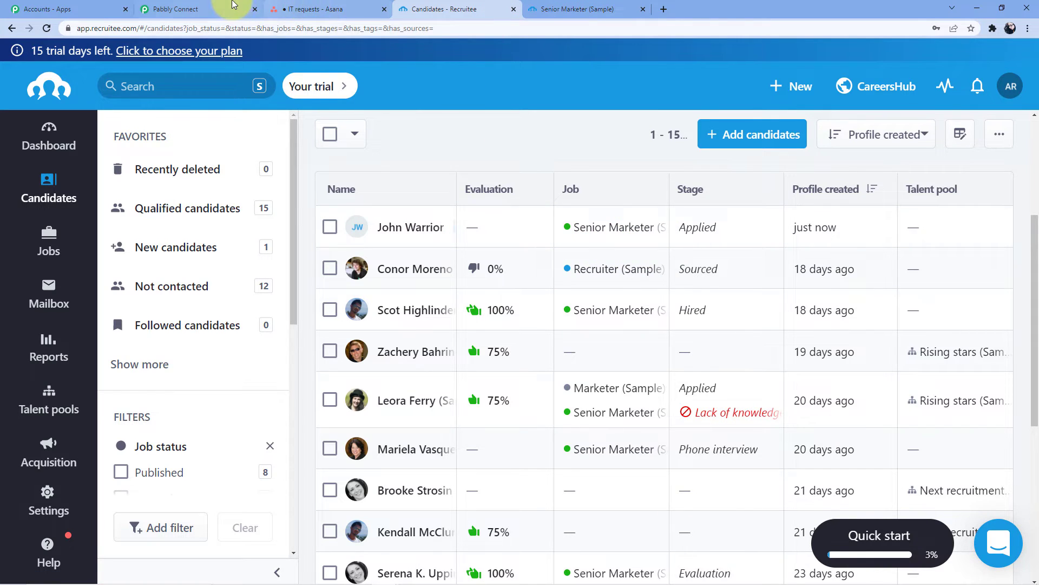
pyautogui.click(232, 9)
pyautogui.scroll(-3, 619, 203)
# - Review the captured Recruitee response fields, including the job slug and job title
pyautogui.scroll(-4, 628, 238)
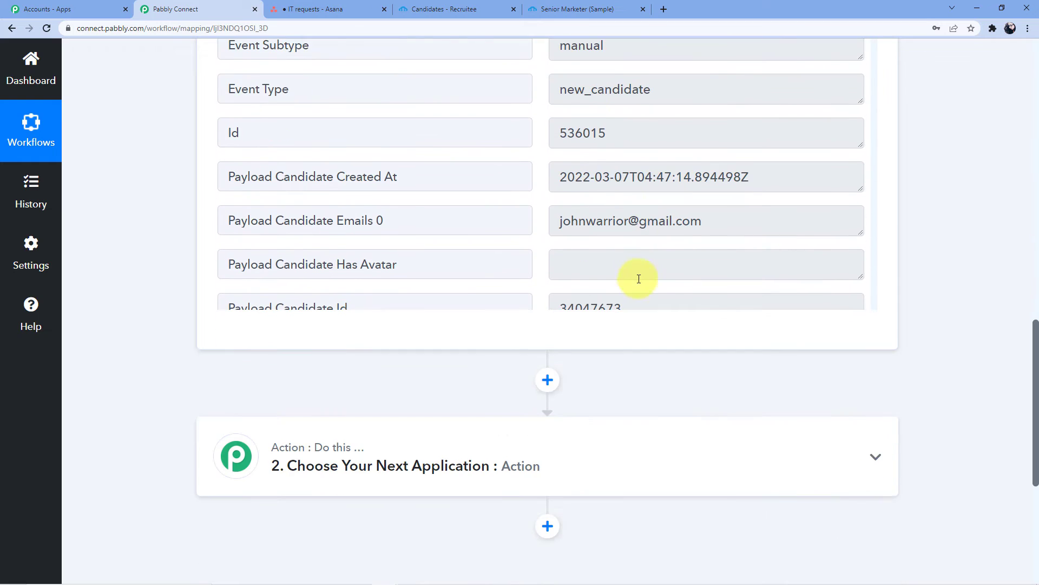
pyautogui.scroll(2, 707, 272)
pyautogui.moveTo(877, 96); pyautogui.dragTo(703, 104)
pyautogui.scroll(-4, 705, 199)
pyautogui.scroll(-4, 621, 233)
pyautogui.scroll(8, 661, 234)
pyautogui.moveTo(561, 330); pyautogui.dragTo(660, 330)
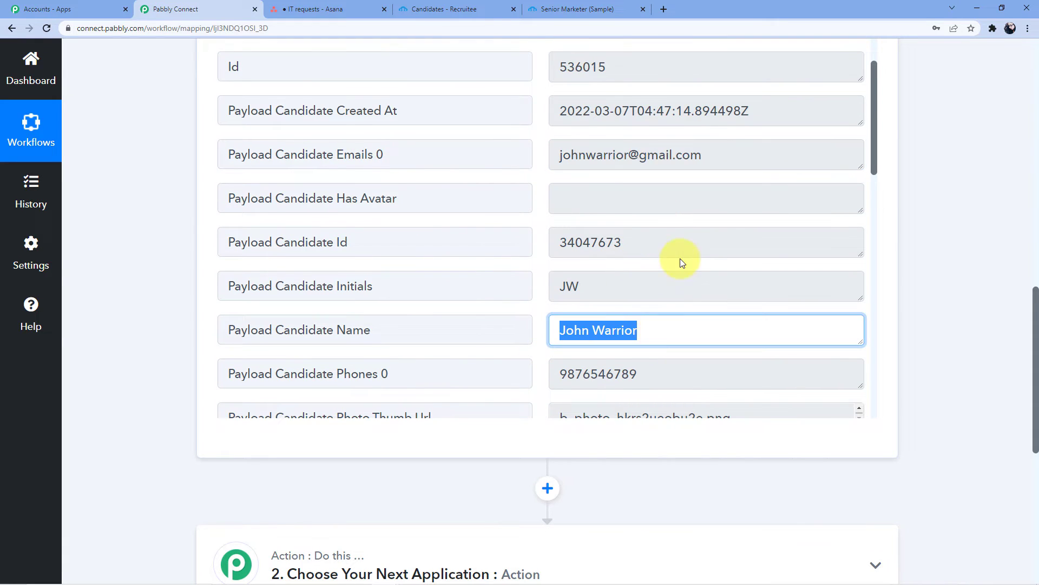
pyautogui.scroll(-2, 680, 262)
pyautogui.moveTo(557, 266); pyautogui.dragTo(641, 265)
pyautogui.scroll(-4, 639, 222)
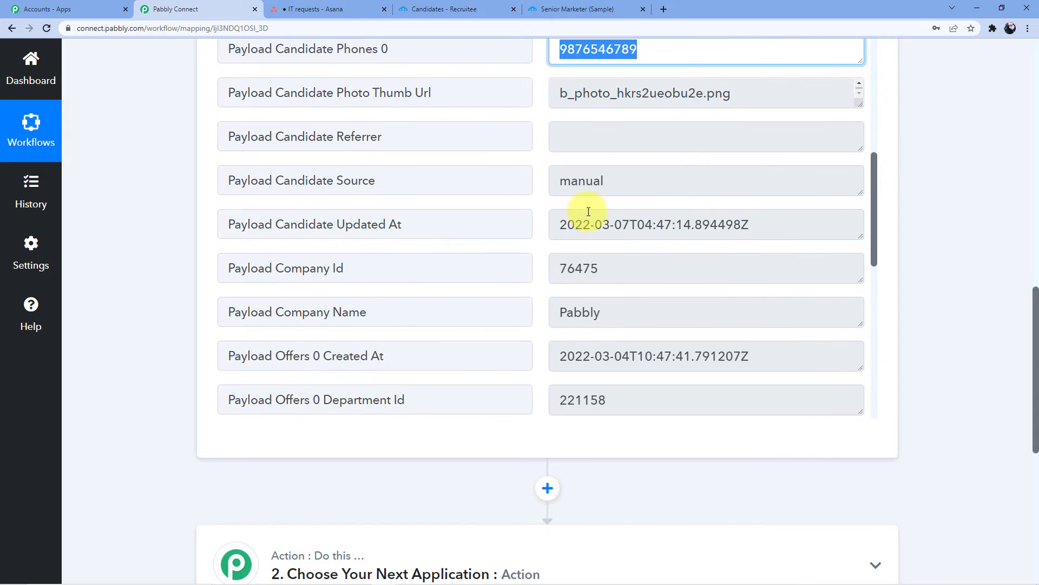
pyautogui.scroll(-5, 590, 189)
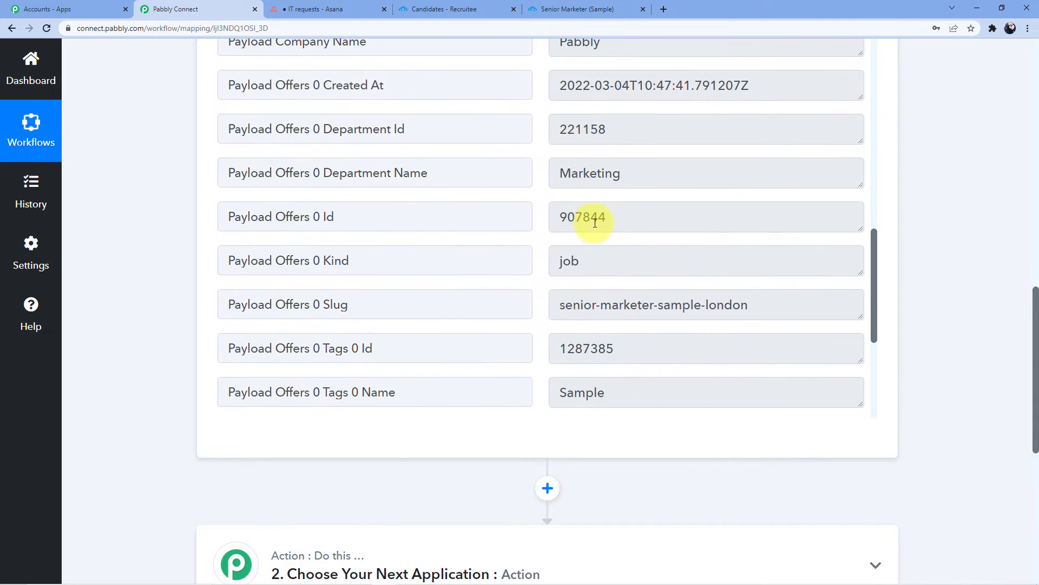
pyautogui.scroll(-4, 596, 228)
pyautogui.moveTo(560, 90); pyautogui.dragTo(618, 89)
pyautogui.scroll(-1, 631, 163)
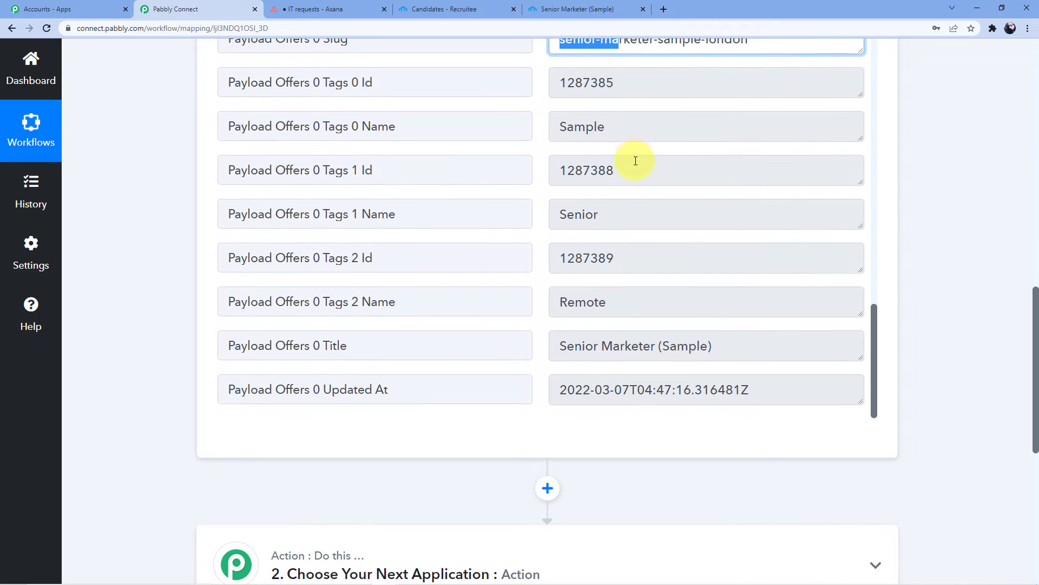
pyautogui.scroll(2, 626, 170)
pyautogui.scroll(-2, 628, 174)
pyautogui.moveTo(560, 346); pyautogui.dragTo(731, 353)
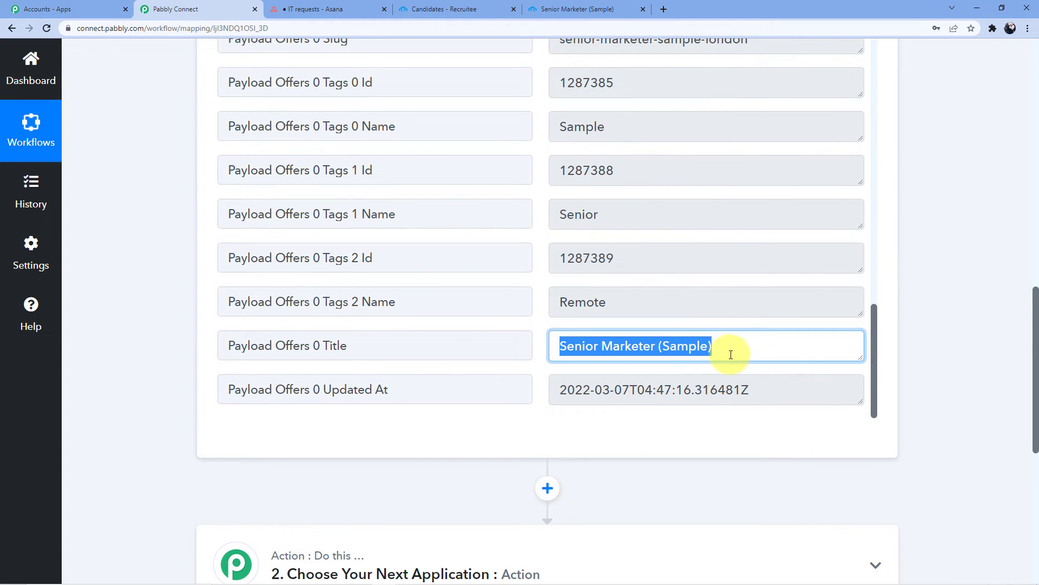
pyautogui.scroll(-7, 742, 298)
# - Expand the 'Choose Your Next Application' action step
pyautogui.click(481, 177)
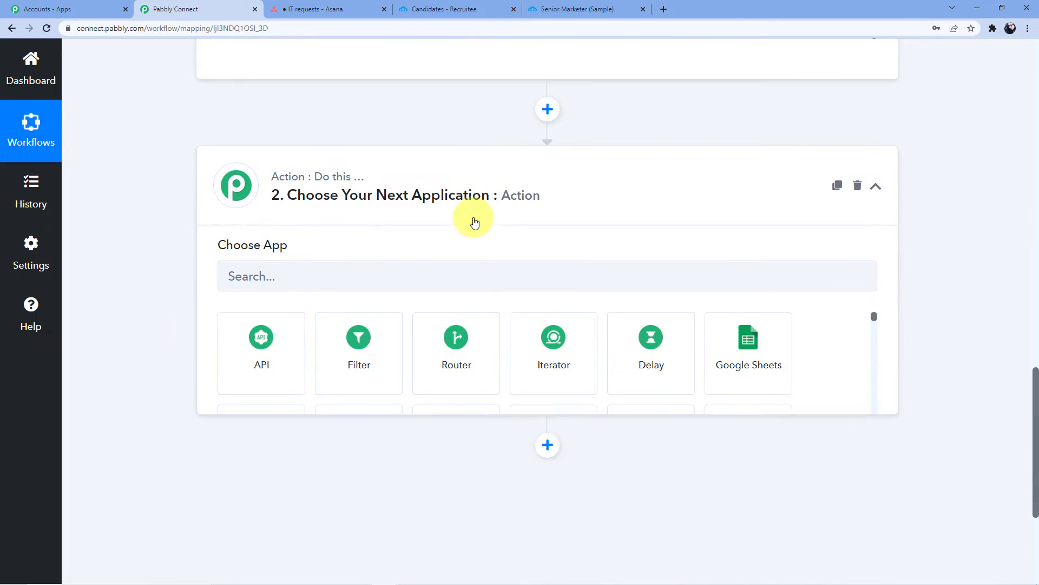
pyautogui.scroll(15, 425, 276)
pyautogui.scroll(5, 226, 368)
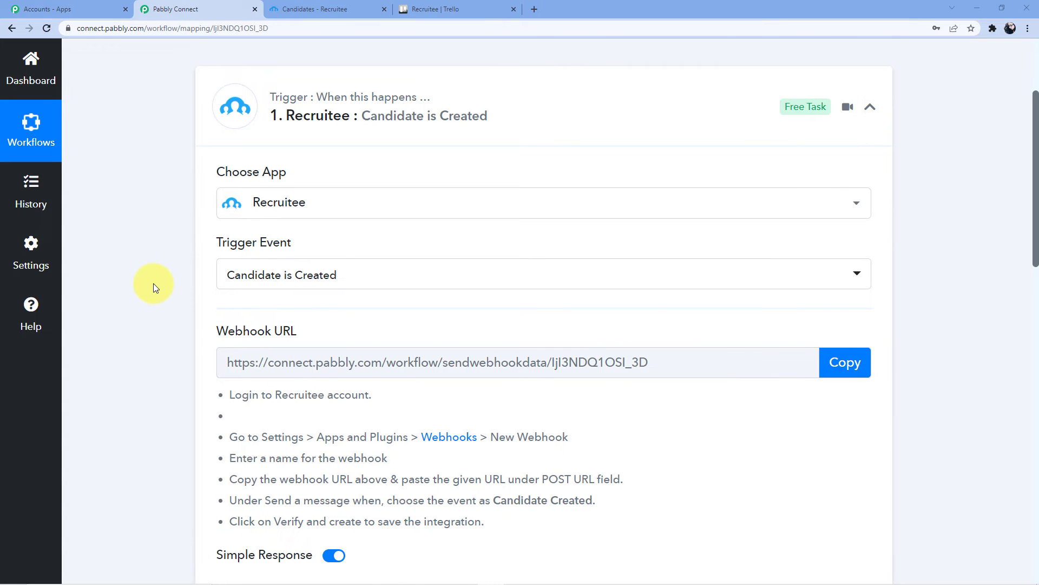
pyautogui.scroll(-10, 153, 284)
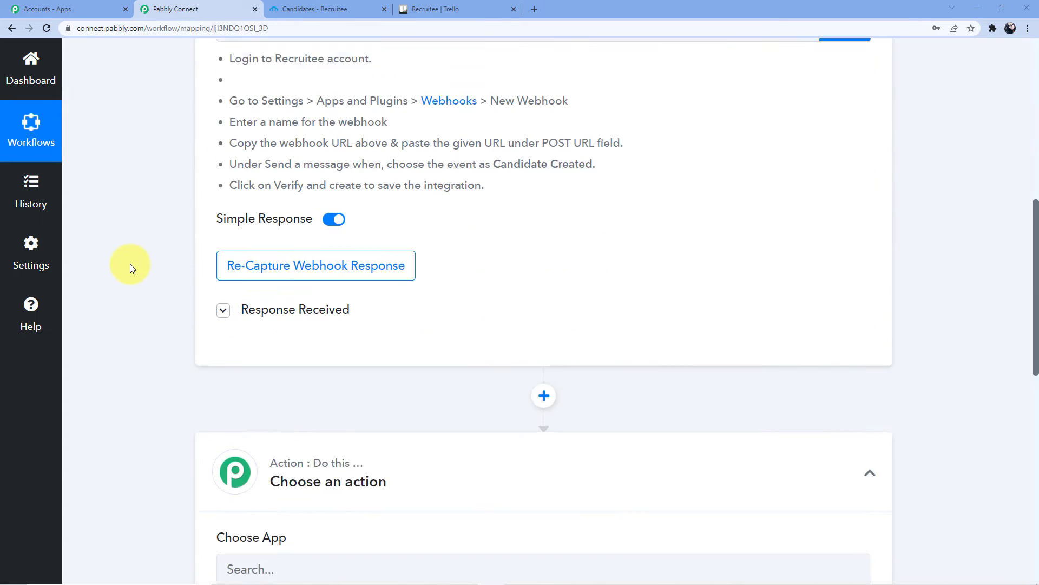
# - Choose Trello as the action app, dismissing the browser's save-password prompt
pyautogui.scroll(-3, 130, 264)
pyautogui.click(294, 196)
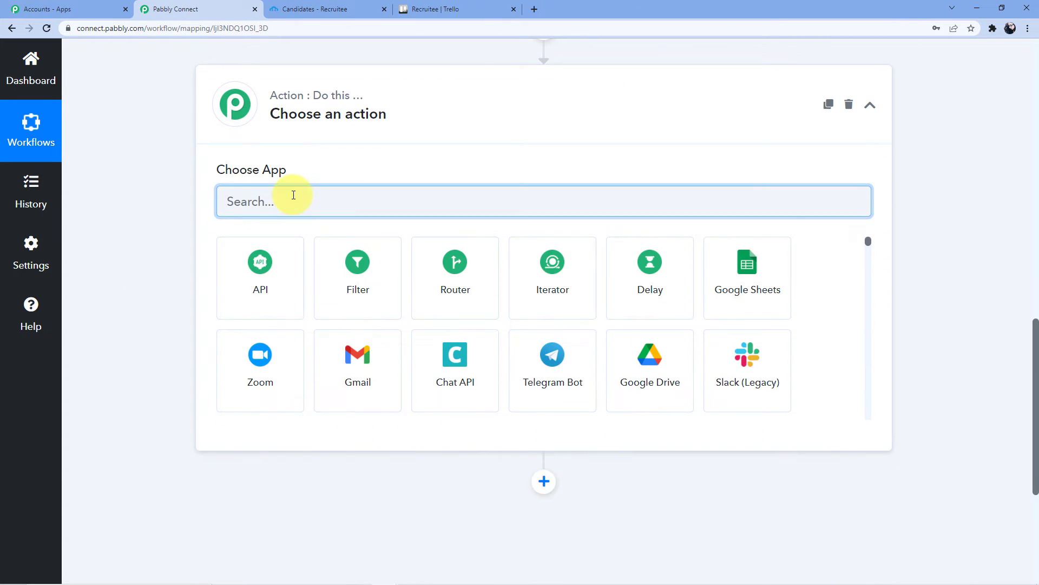
pyautogui.write('Trello')
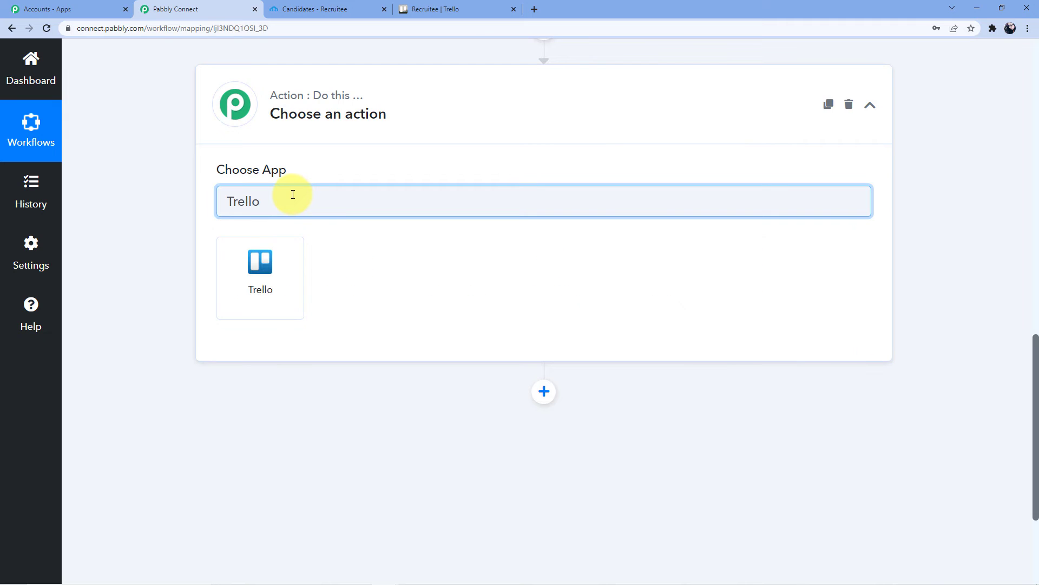
pyautogui.click(295, 241)
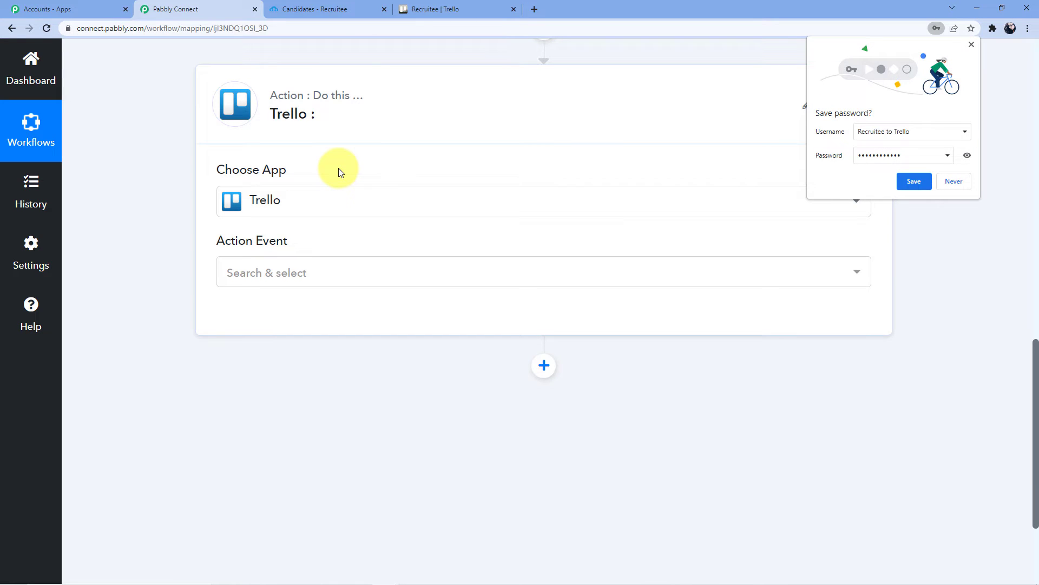
pyautogui.click(955, 183)
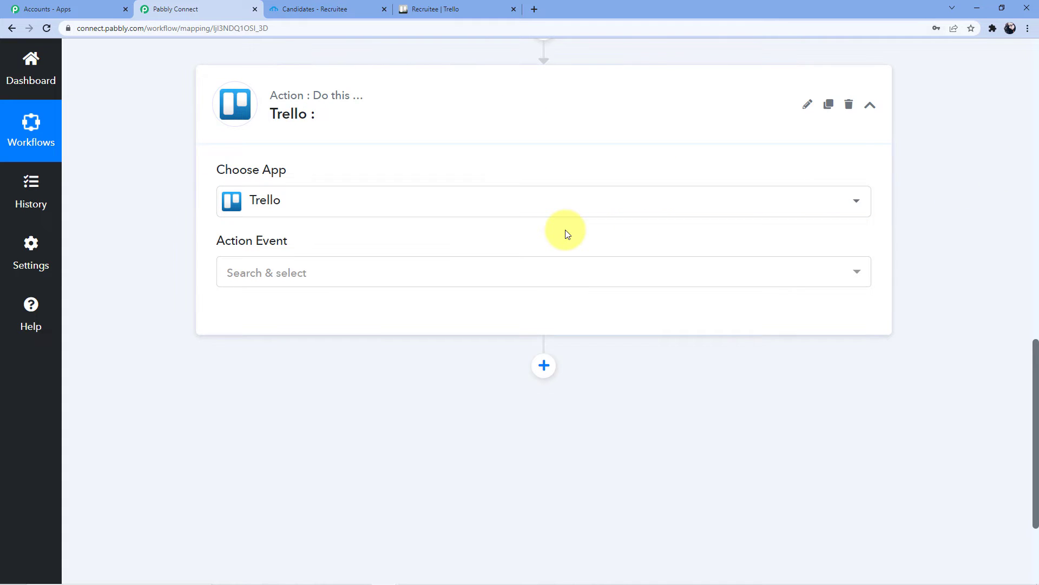
# - Set the action event to 'Create a Card (With Plain Text type Description)'
pyautogui.click(314, 276)
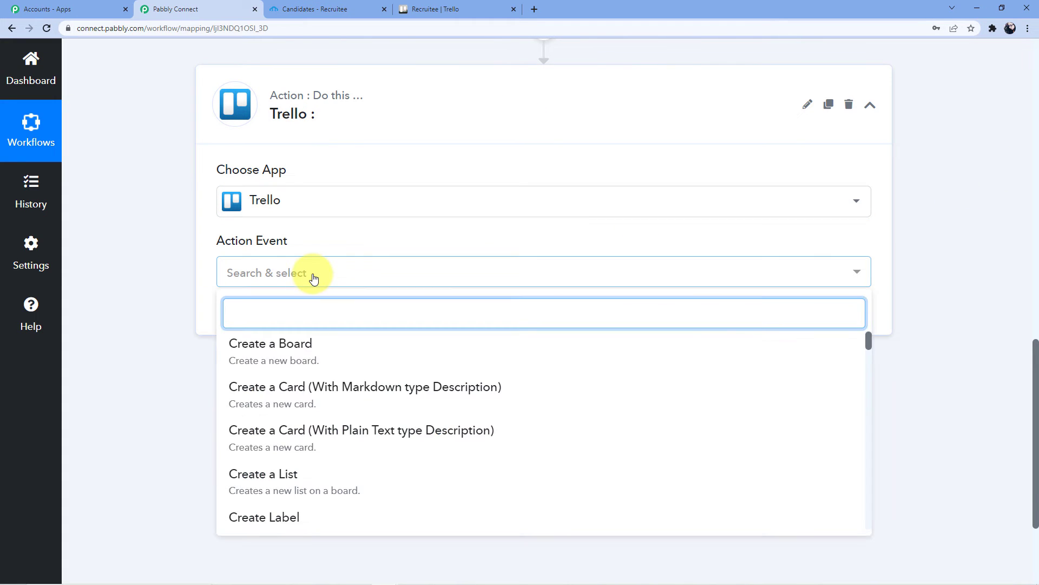
pyautogui.write('Create')
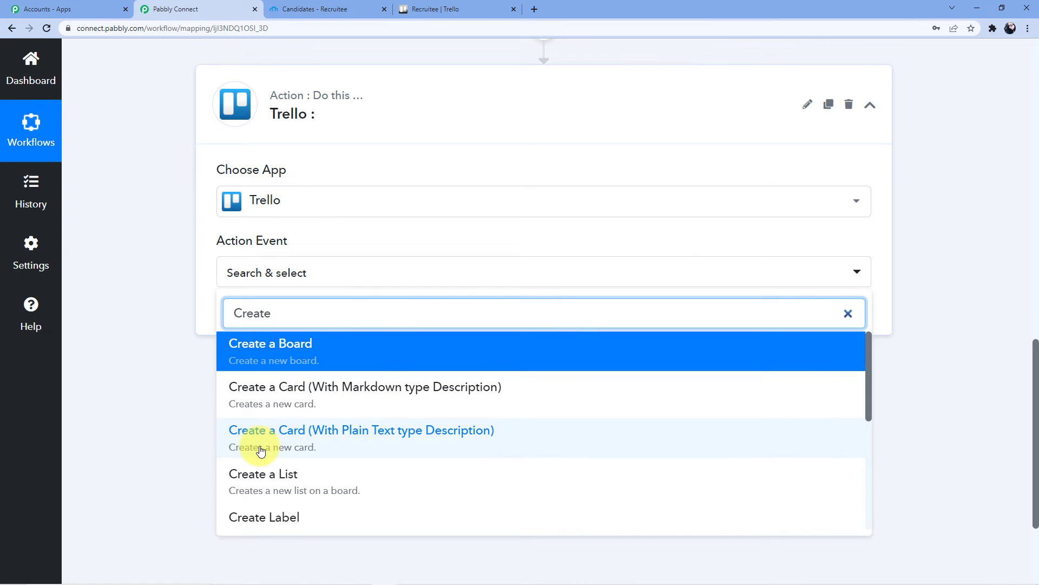
pyautogui.click(363, 439)
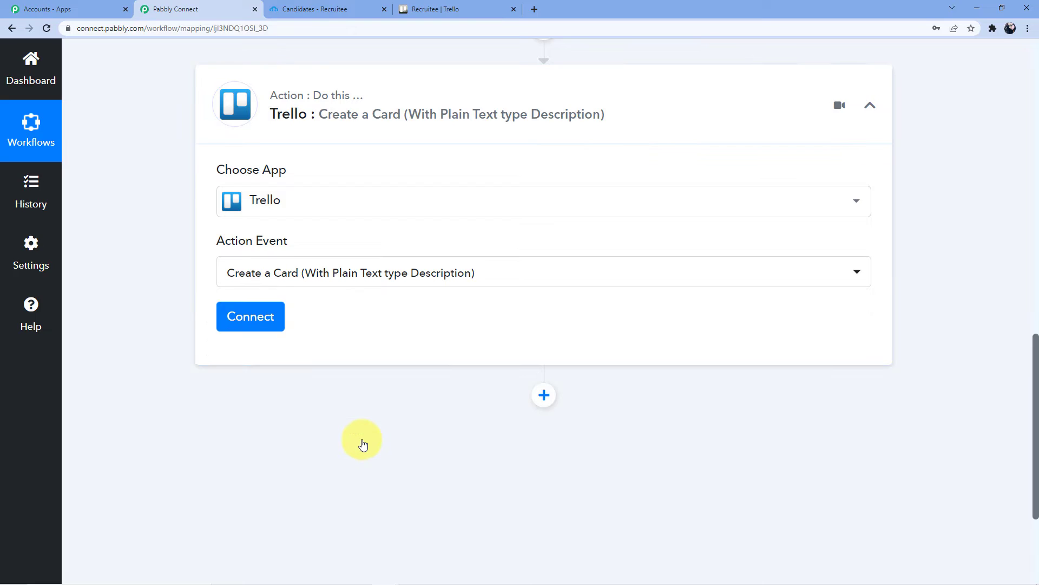
# - Start adding a new Trello account connection in Pabbly Connect
pyautogui.click(265, 323)
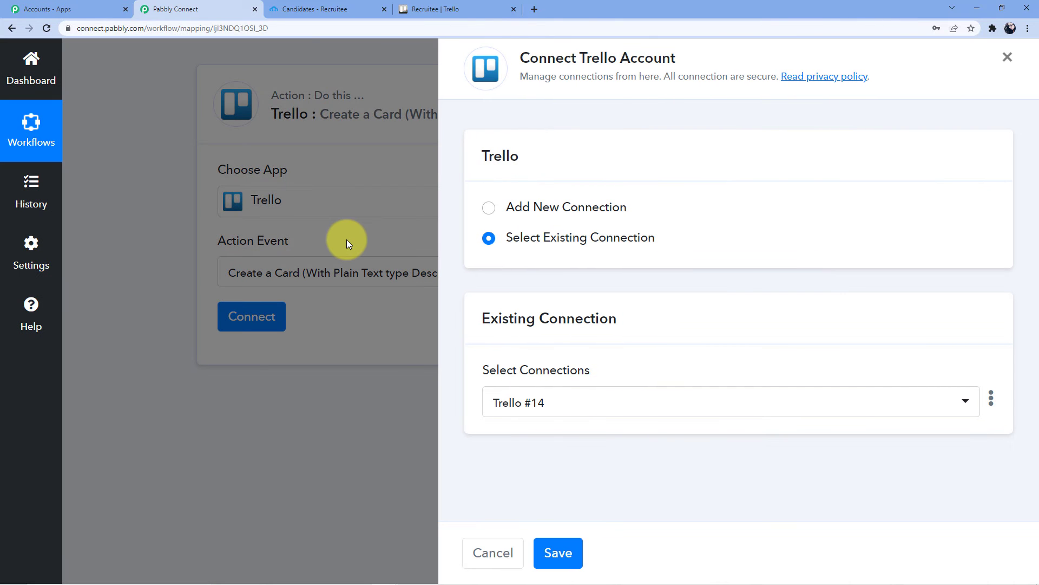
pyautogui.click(514, 209)
pyautogui.scroll(-3, 584, 391)
pyautogui.scroll(-2, 574, 393)
pyautogui.scroll(2, 624, 332)
pyautogui.scroll(-2, 624, 332)
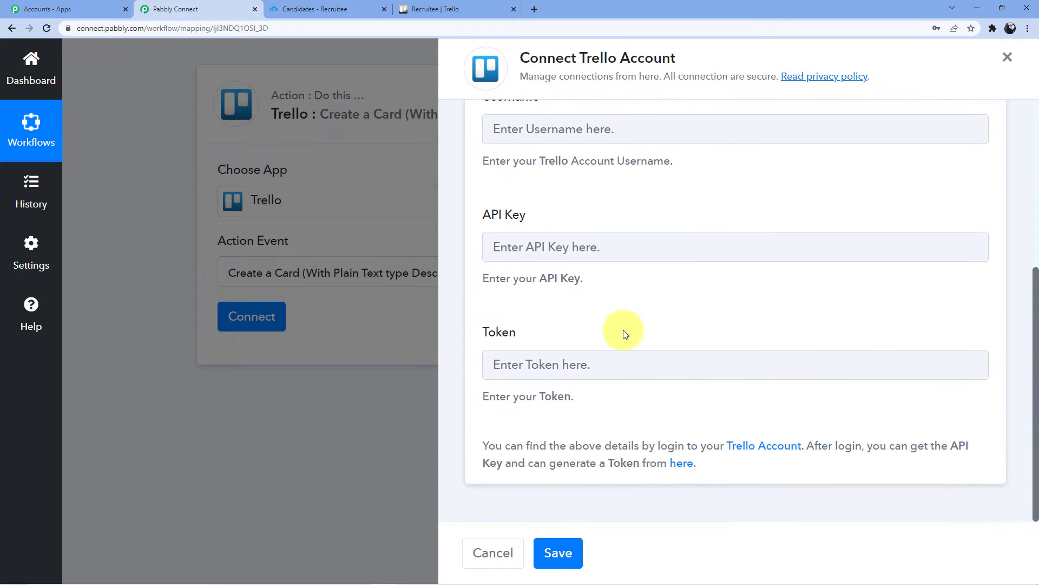
pyautogui.scroll(1, 615, 304)
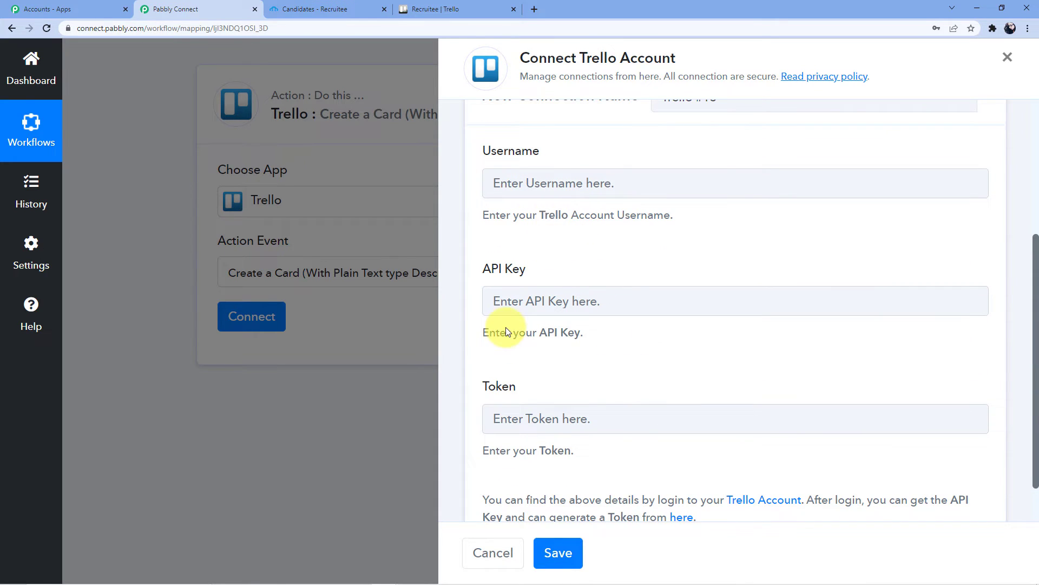
pyautogui.scroll(-1, 564, 332)
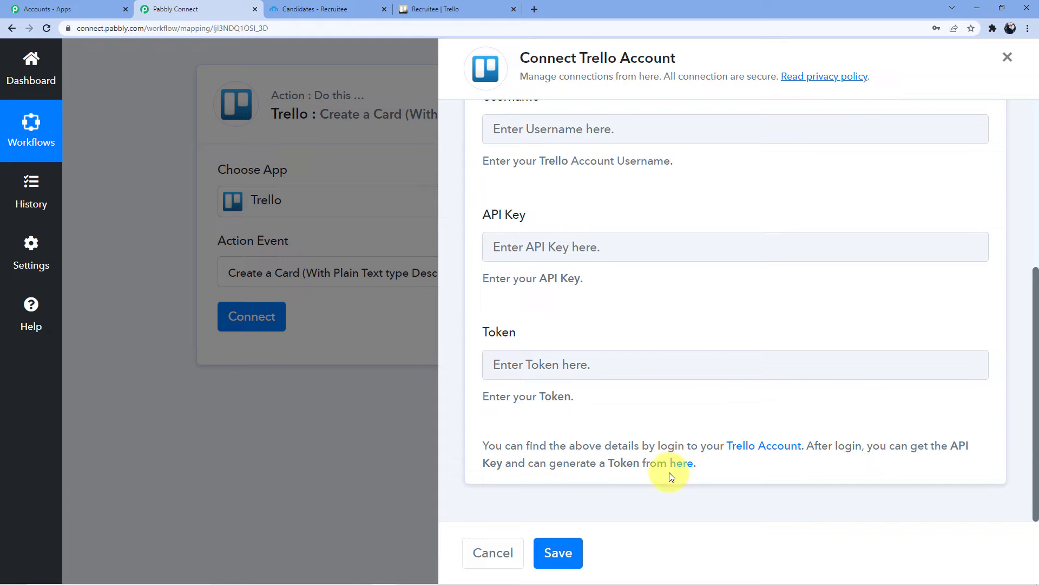
# - Open Trello's Developer API Keys page and select the API key for copying
pyautogui.click(684, 468)
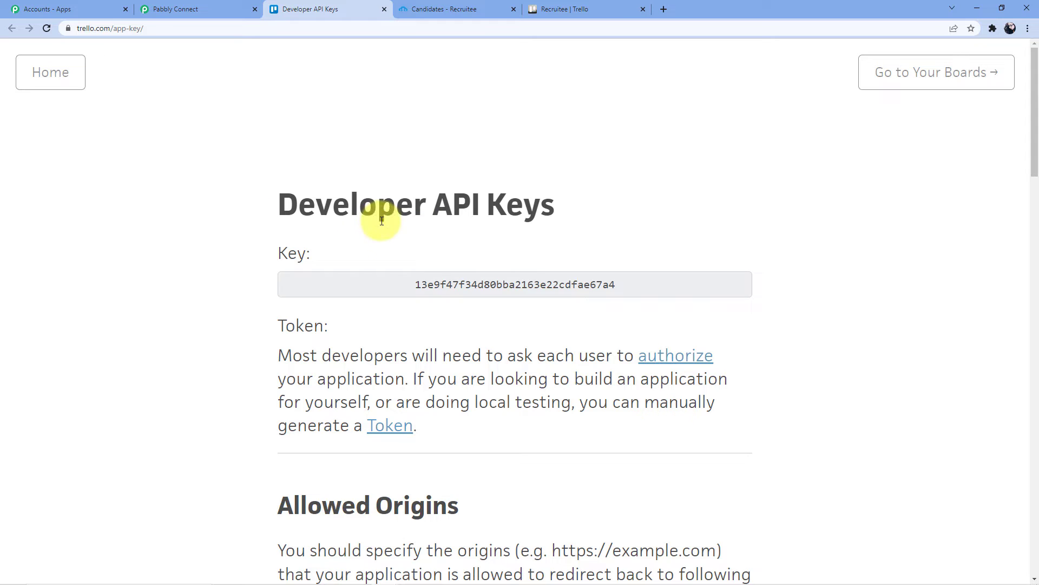
pyautogui.moveTo(416, 278); pyautogui.dragTo(612, 285)
pyautogui.rightClick(582, 287)
# - Copy the Trello API key and paste it into Pabbly's API Key field
pyautogui.click(618, 297)
pyautogui.click(228, 9)
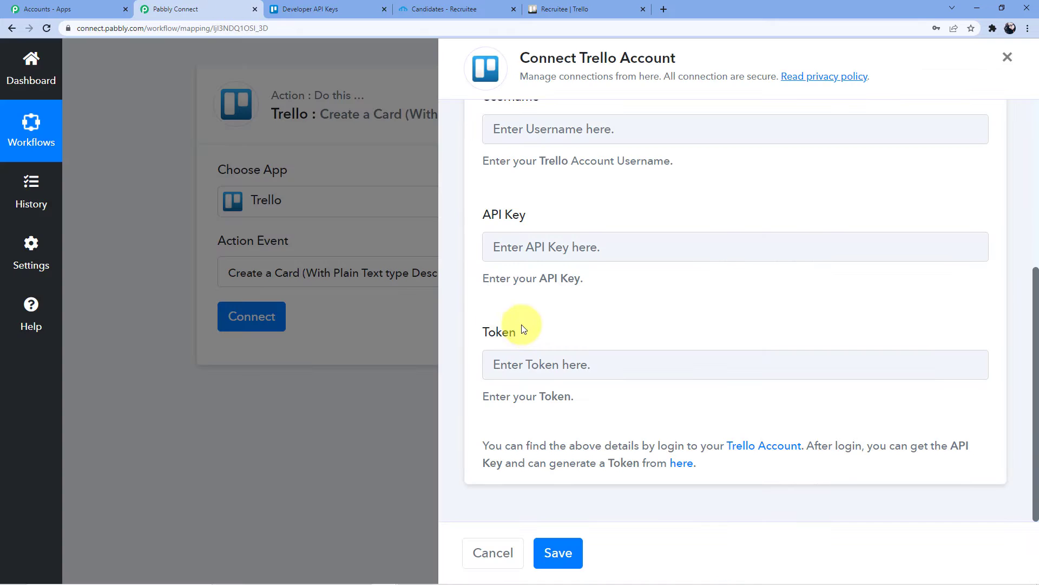
pyautogui.click(532, 242)
pyautogui.hotkey('ctrl', 'v')
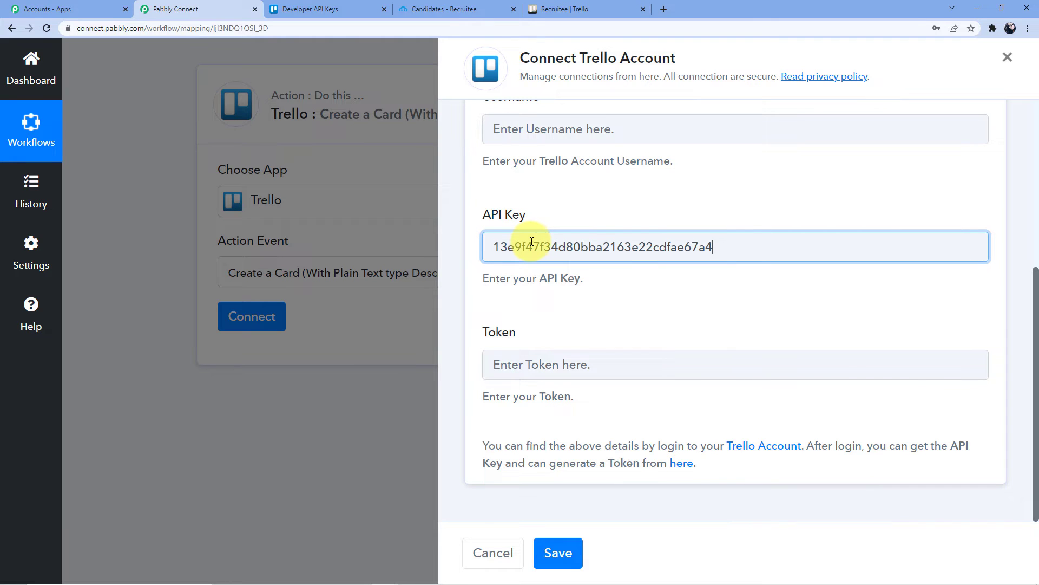
pyautogui.click(567, 214)
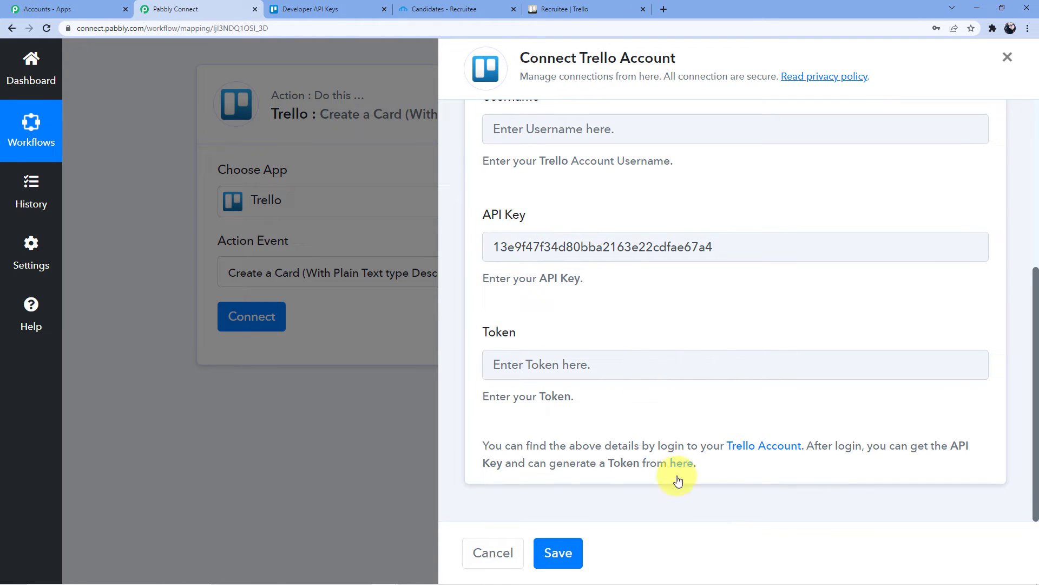
# - Return to Trello's Developer API Keys page and scroll through it
pyautogui.click(306, 9)
pyautogui.scroll(-10, 464, 274)
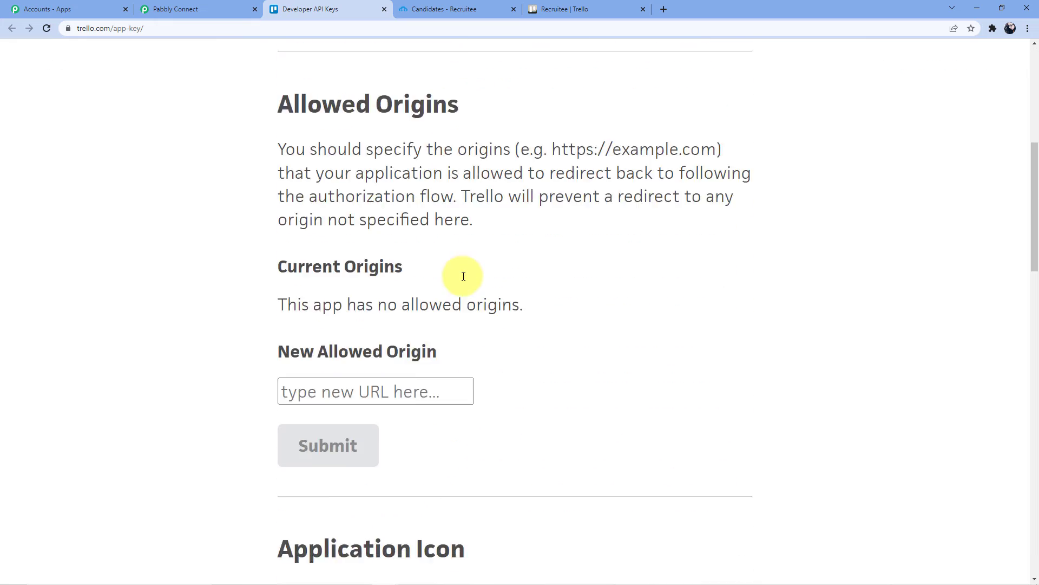
pyautogui.scroll(-15, 464, 276)
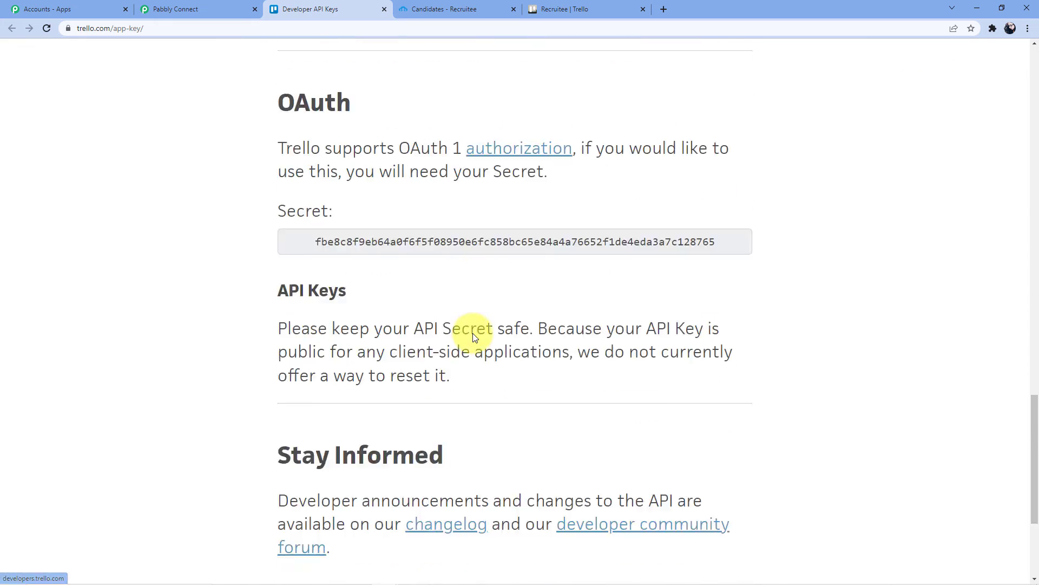
pyautogui.scroll(10, 473, 333)
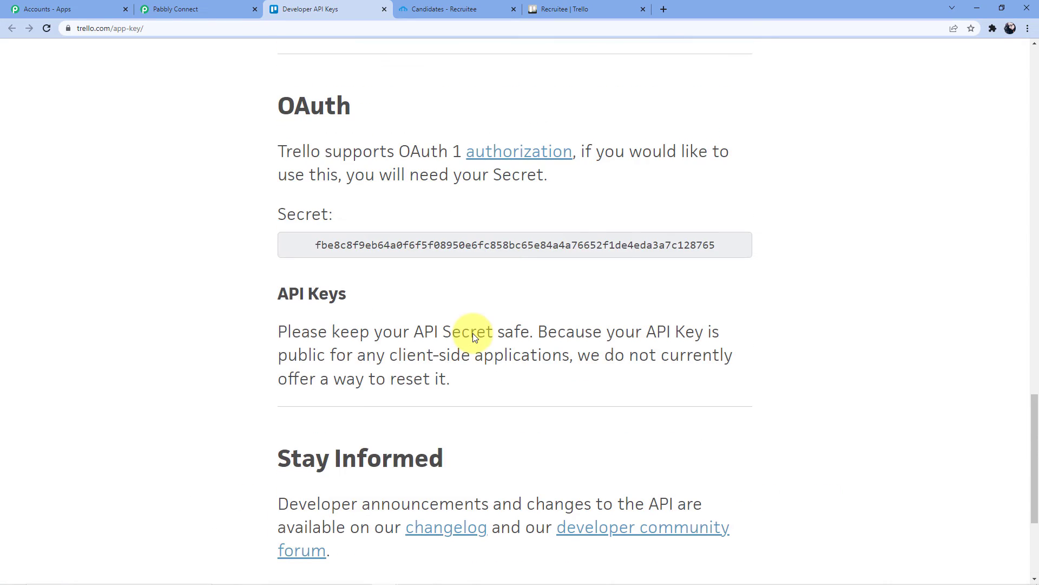
pyautogui.scroll(10, 474, 334)
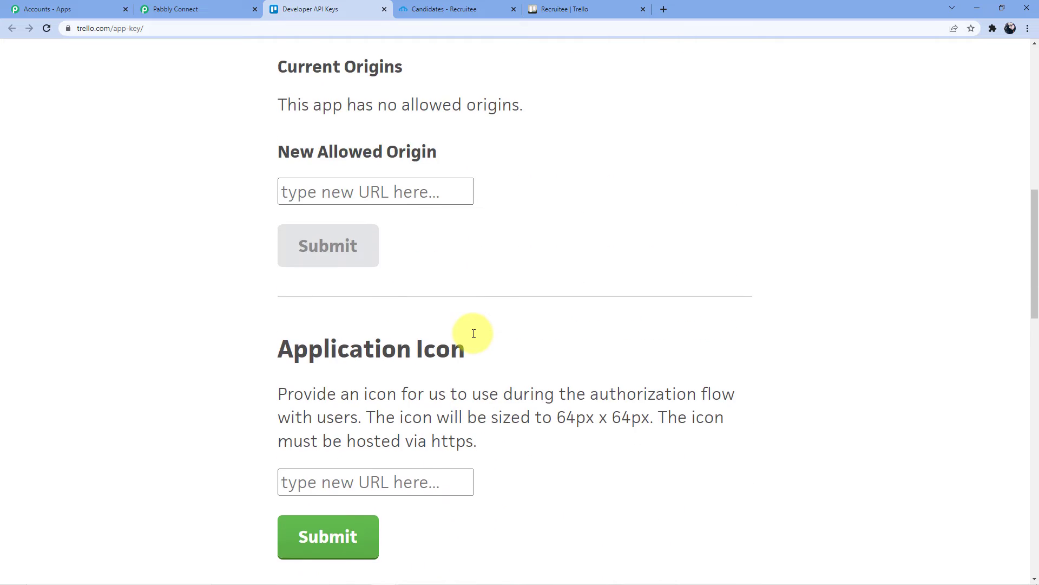
pyautogui.scroll(2, 474, 334)
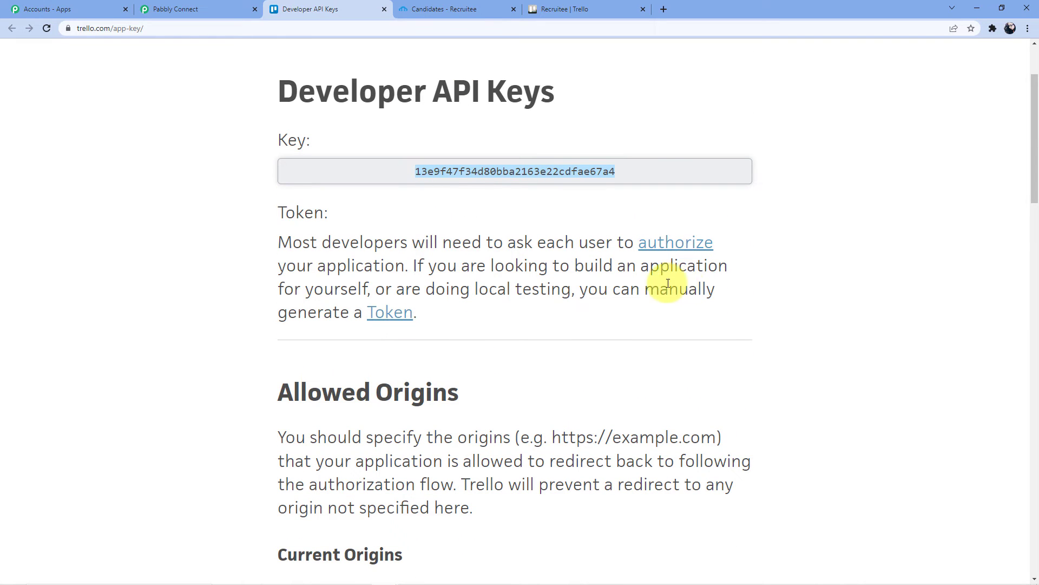
# - Open Trello's token page and copy the account username into Pabbly's Username field
pyautogui.click(390, 313)
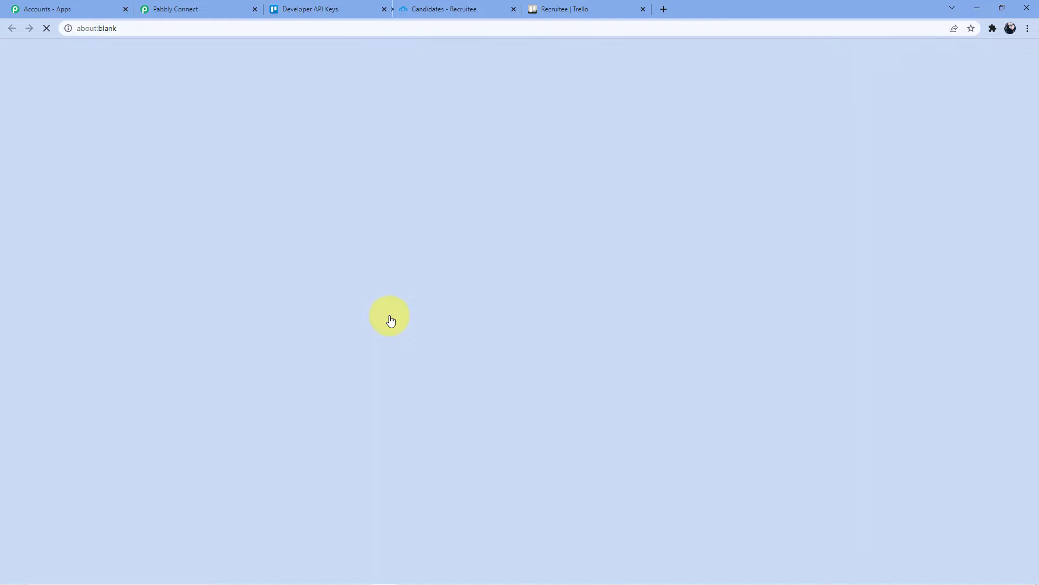
pyautogui.scroll(-2, 406, 290)
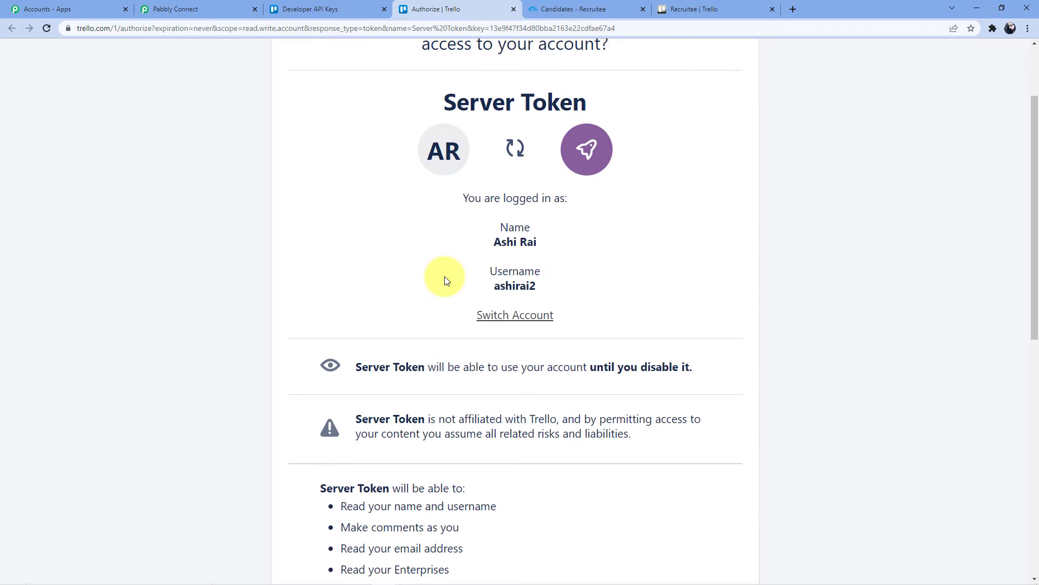
pyautogui.scroll(-3, 449, 265)
pyautogui.scroll(2, 457, 333)
pyautogui.scroll(1, 476, 314)
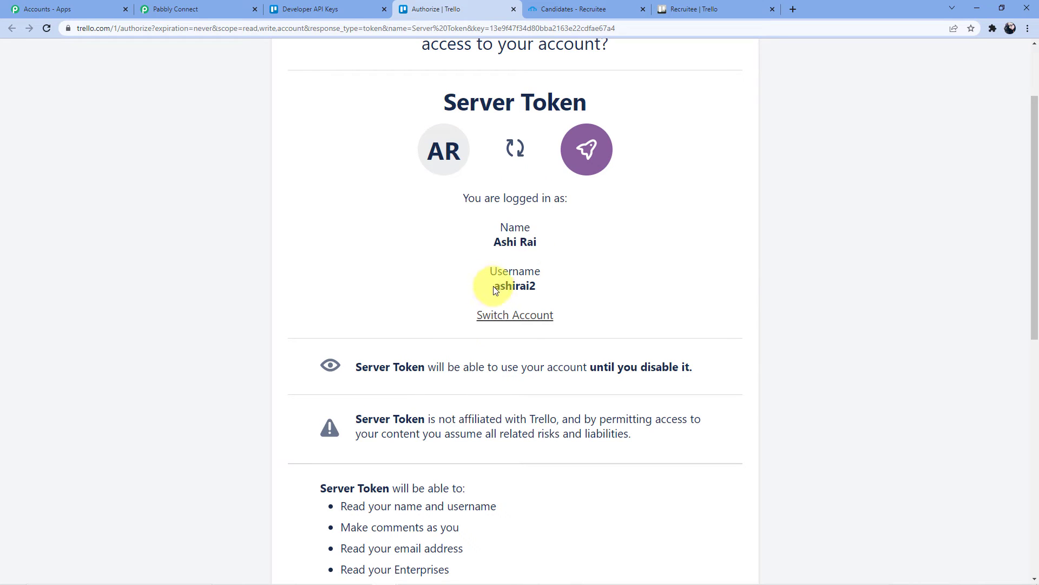
pyautogui.moveTo(497, 287); pyautogui.dragTo(536, 286)
pyautogui.rightClick(522, 286)
pyautogui.click(538, 295)
pyautogui.click(175, 9)
pyautogui.scroll(3, 622, 287)
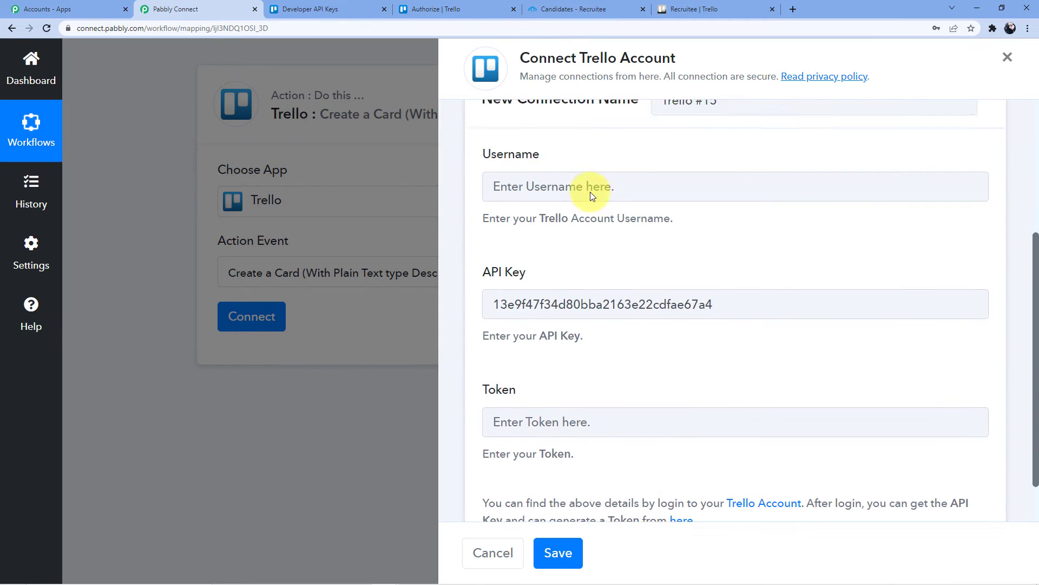
pyautogui.click(524, 281)
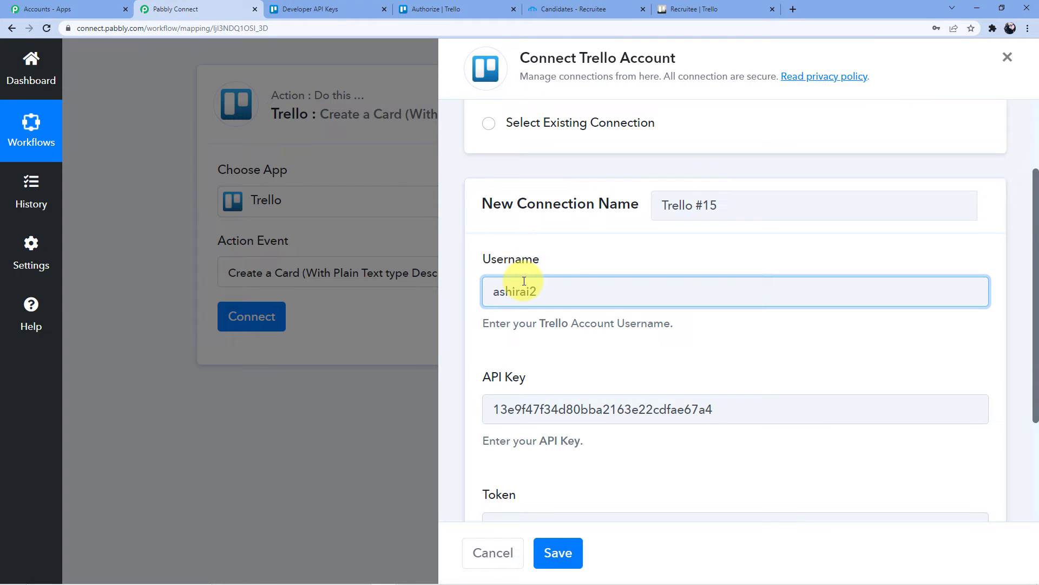
# - Allow the never-expiring server token in Trello and copy the generated token
pyautogui.scroll(-3, 524, 281)
pyautogui.click(511, 359)
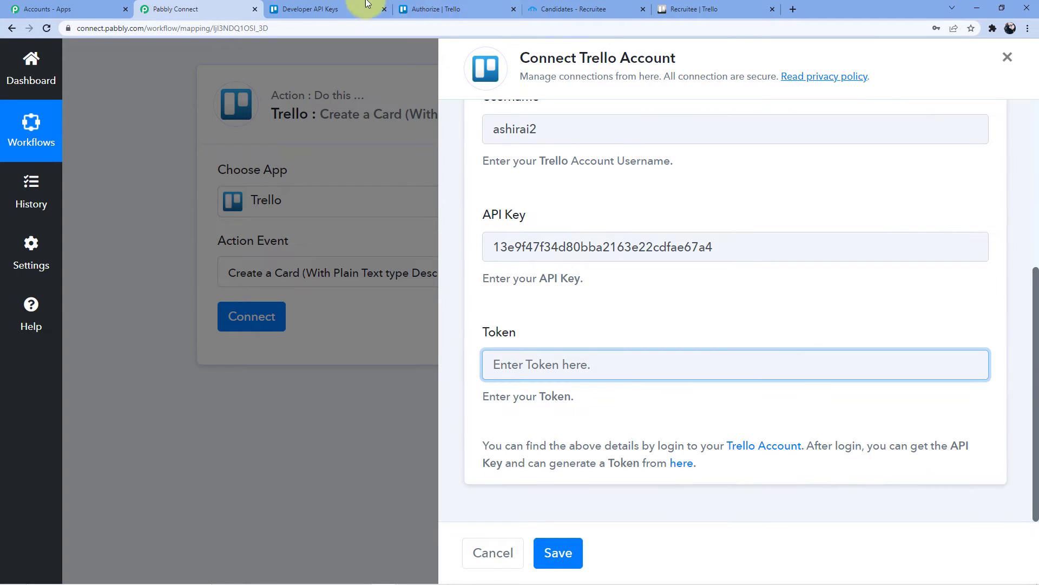
pyautogui.click(301, 9)
pyautogui.click(462, 9)
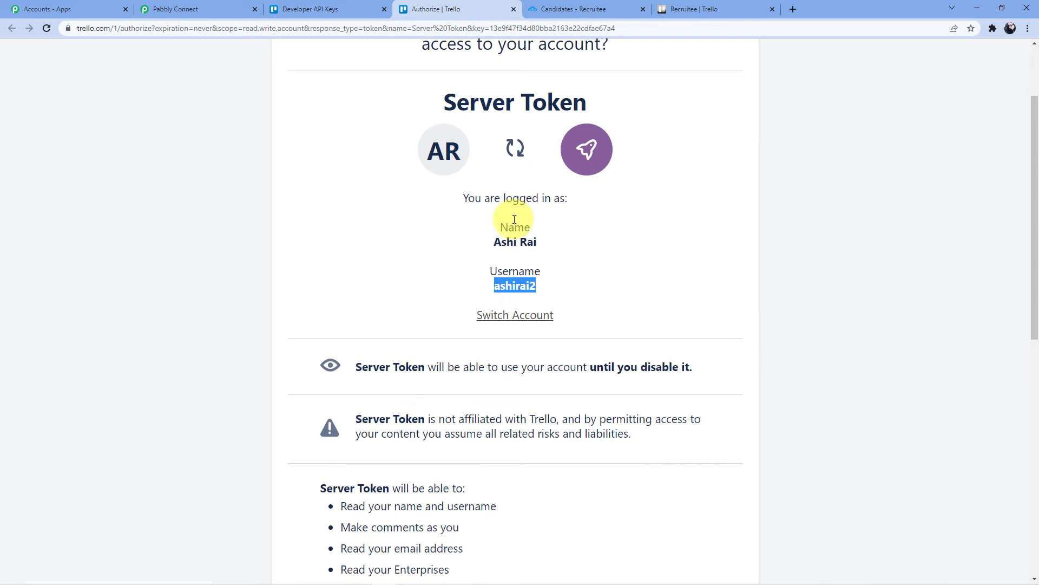
pyautogui.scroll(-10, 525, 217)
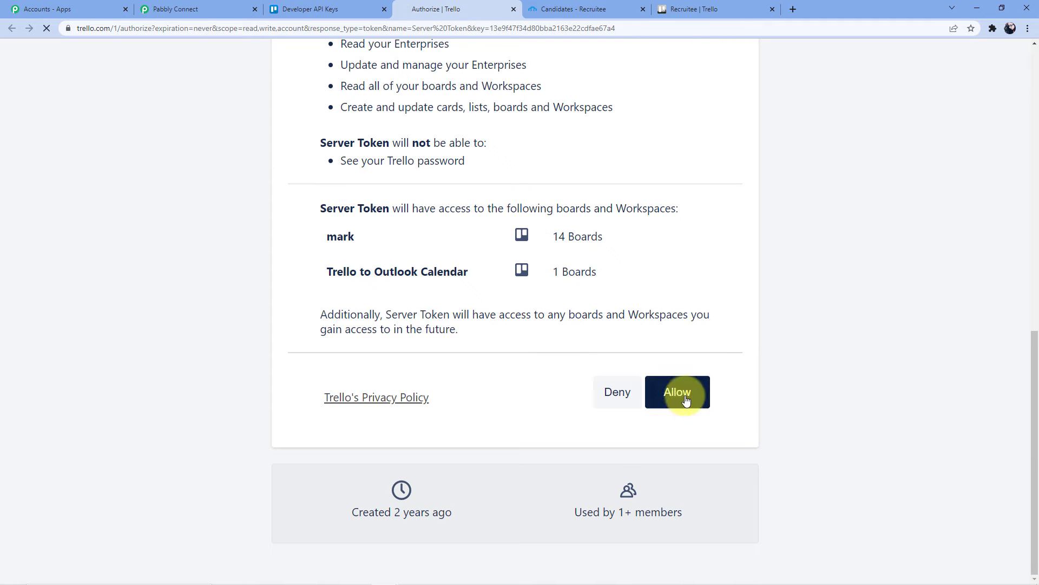
pyautogui.click(682, 396)
pyautogui.moveTo(297, 117); pyautogui.dragTo(698, 122)
pyautogui.rightClick(555, 116)
pyautogui.click(566, 120)
pyautogui.click(326, 6)
# - Paste the token and save the connection, which defaults to Alpha Board and Red List 1
pyautogui.click(207, 9)
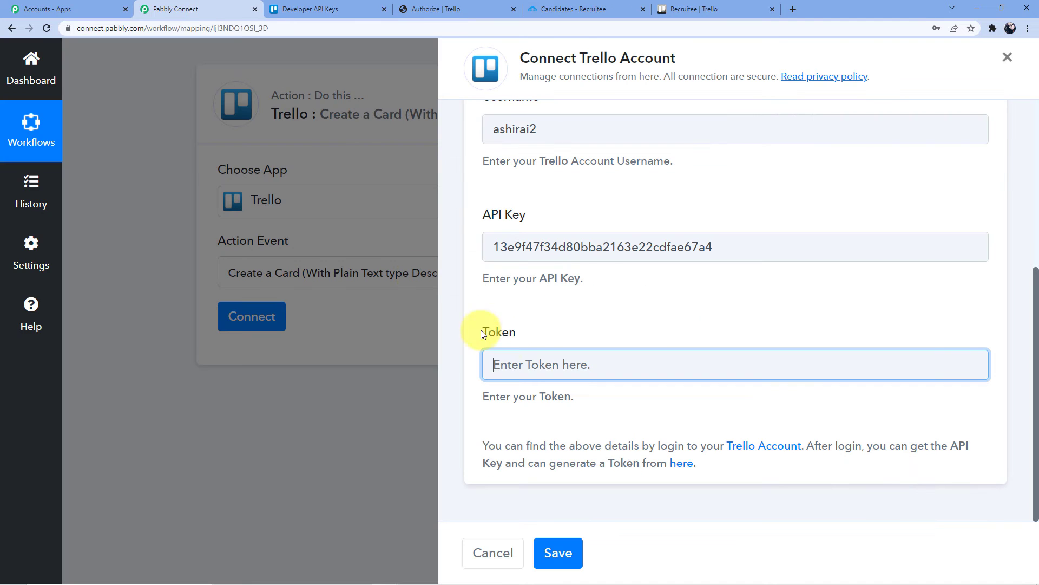
pyautogui.hotkey('ctrl', 'v')
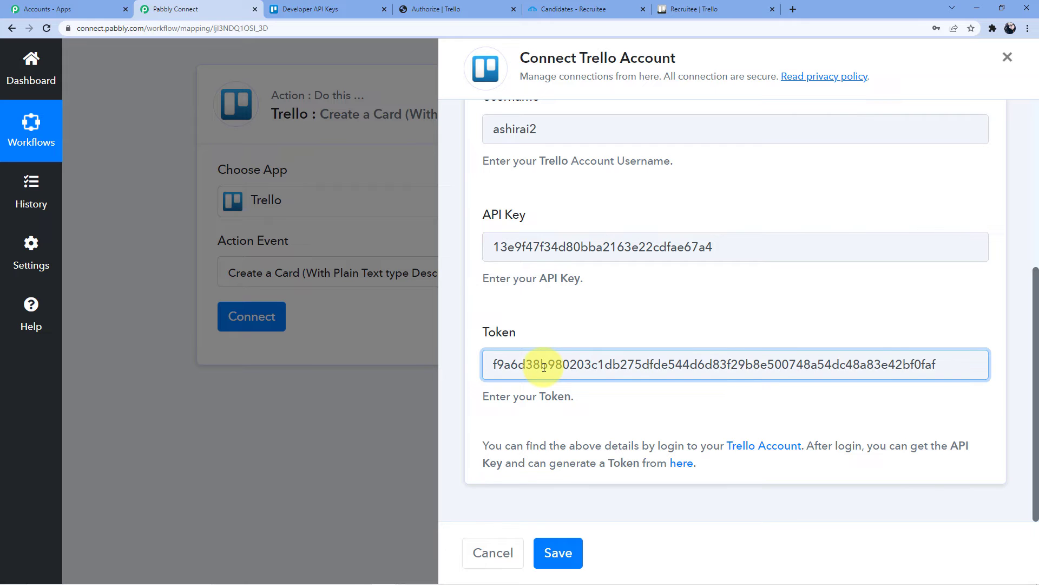
pyautogui.click(562, 541)
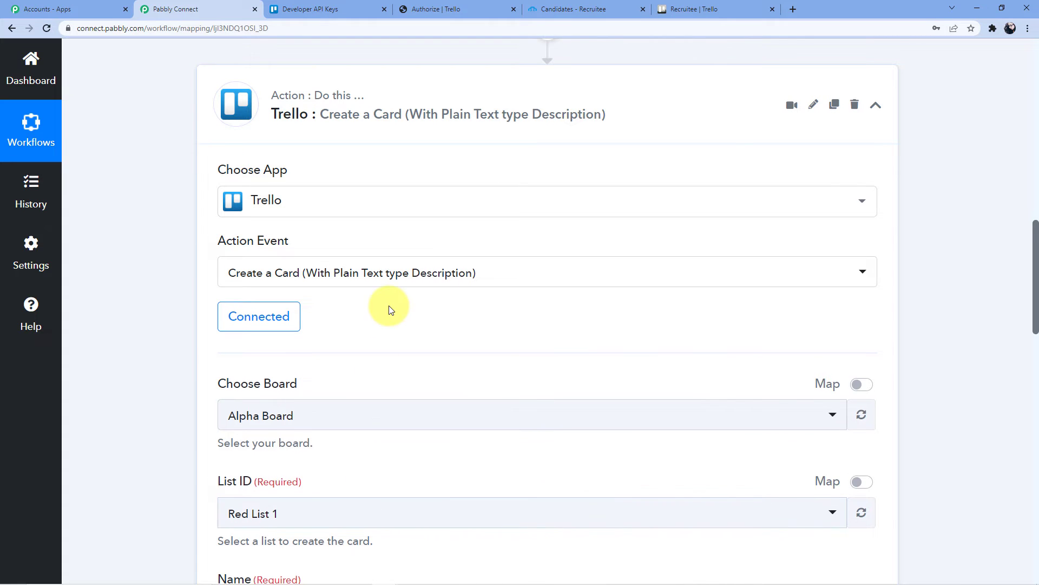
pyautogui.scroll(-3, 390, 308)
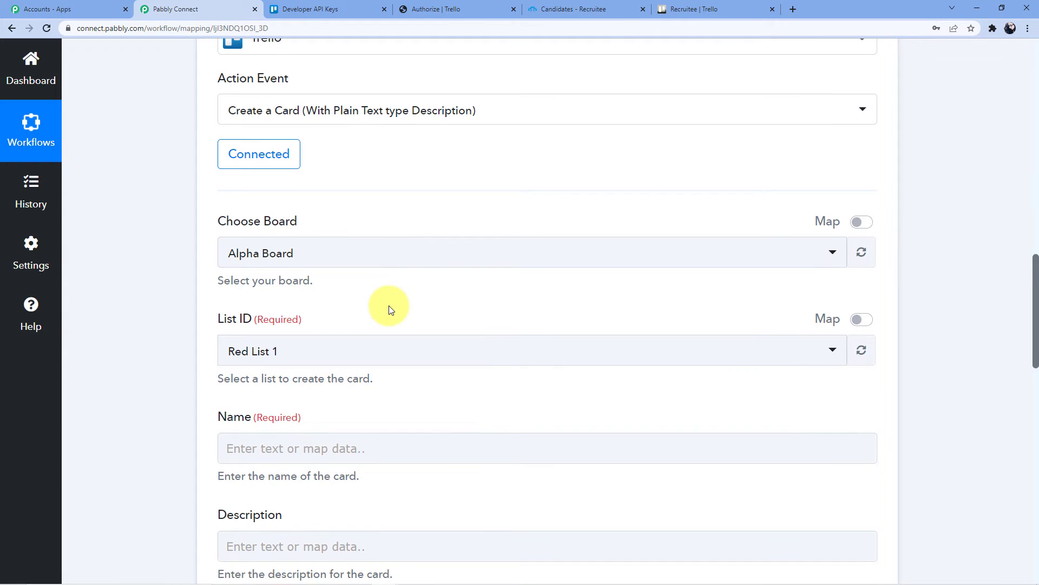
# - Open the Choose Board list and check it against the Recruitee board in Trello
pyautogui.click(281, 251)
pyautogui.scroll(-4, 323, 325)
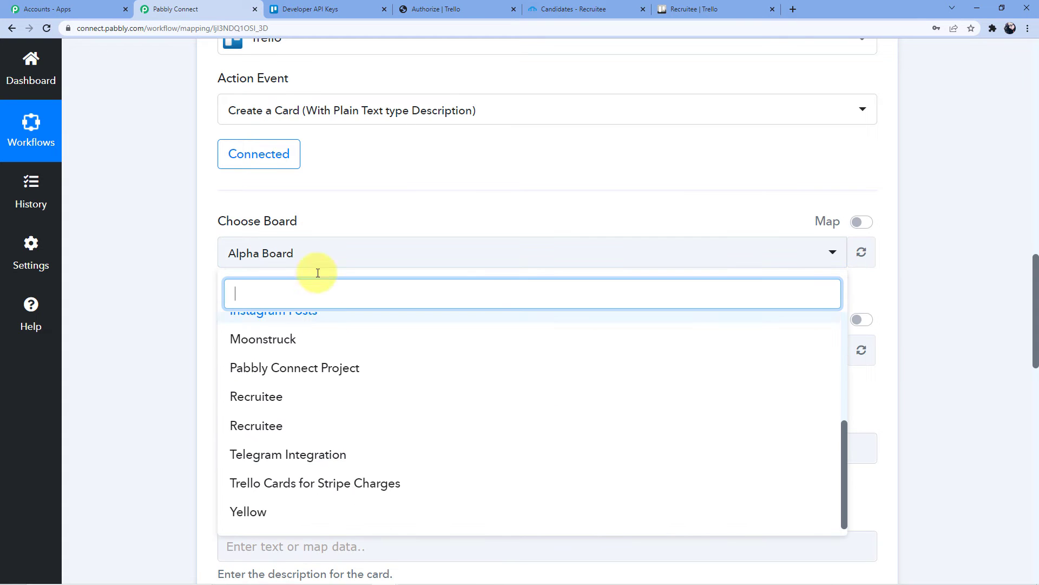
pyautogui.click(102, 9)
pyautogui.click(343, 5)
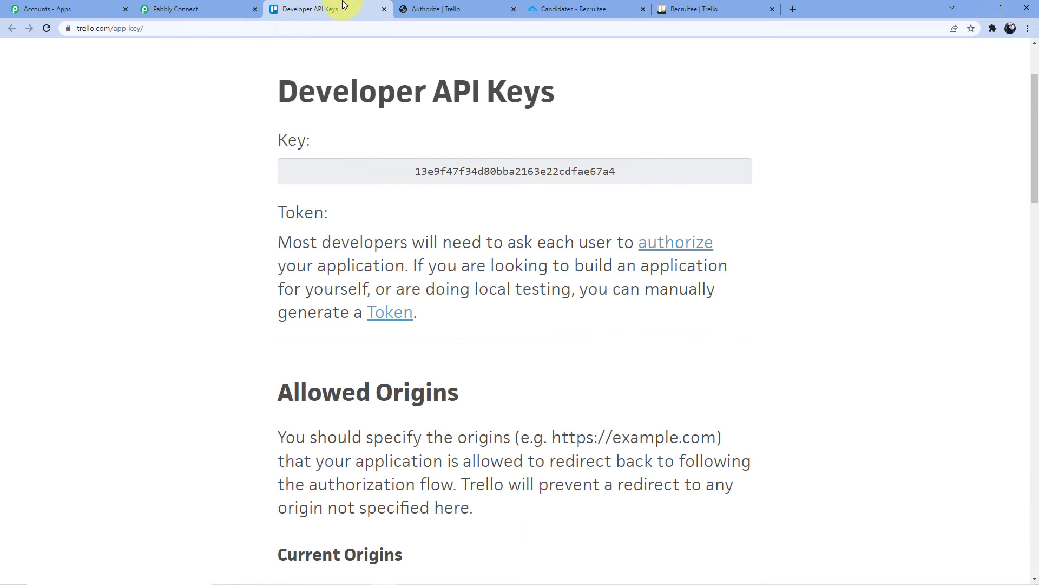
pyautogui.click(152, 8)
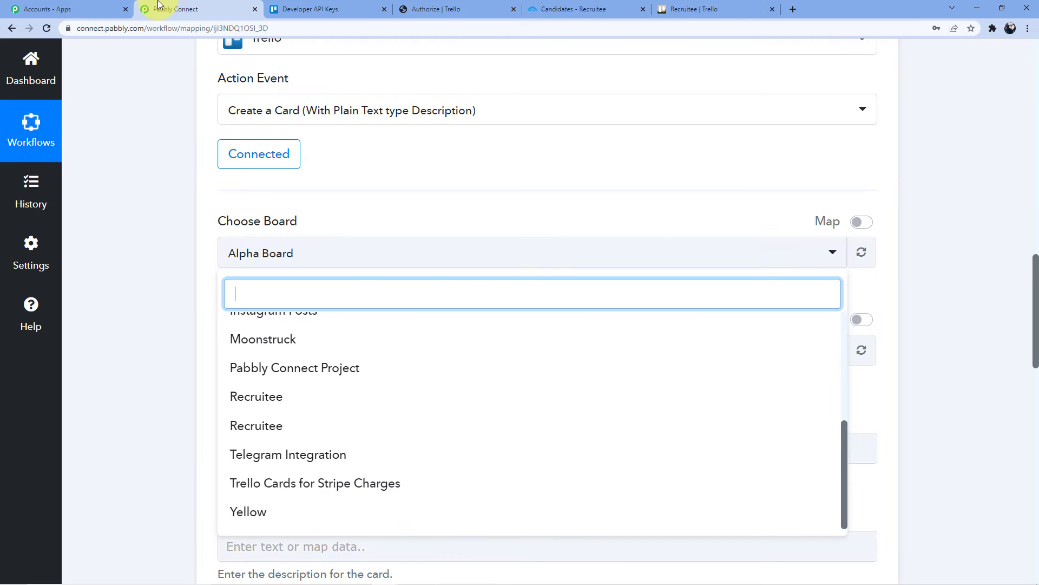
pyautogui.click(686, 7)
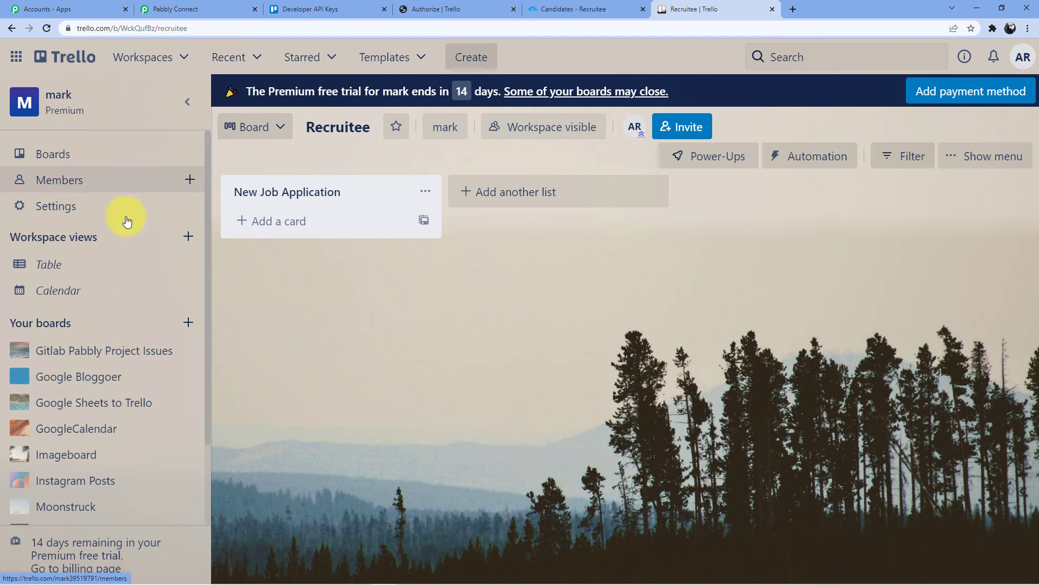
pyautogui.scroll(-2, 107, 316)
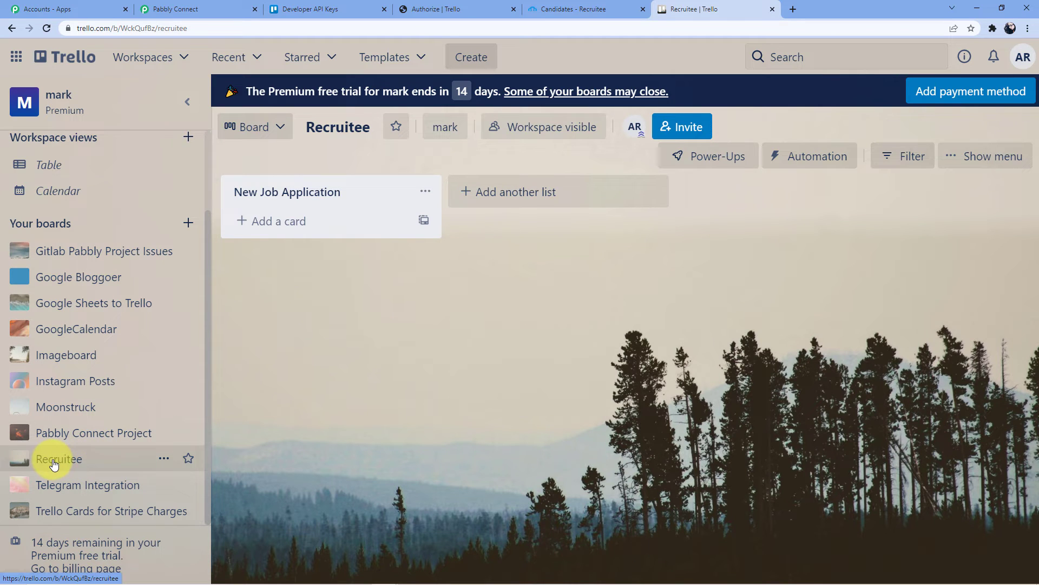
pyautogui.click(328, 9)
pyautogui.click(541, 8)
pyautogui.click(692, 8)
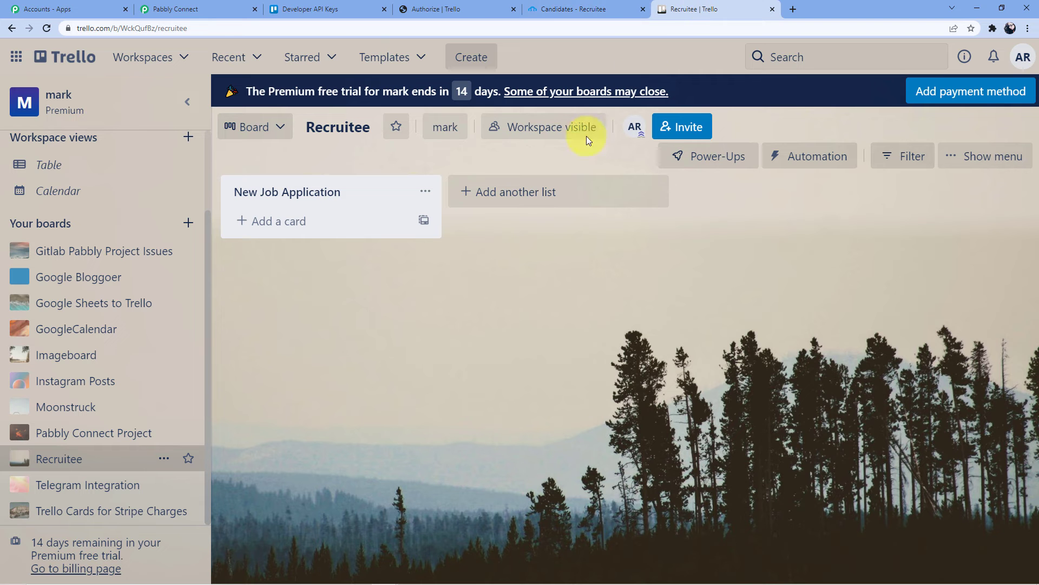
pyautogui.click(215, 7)
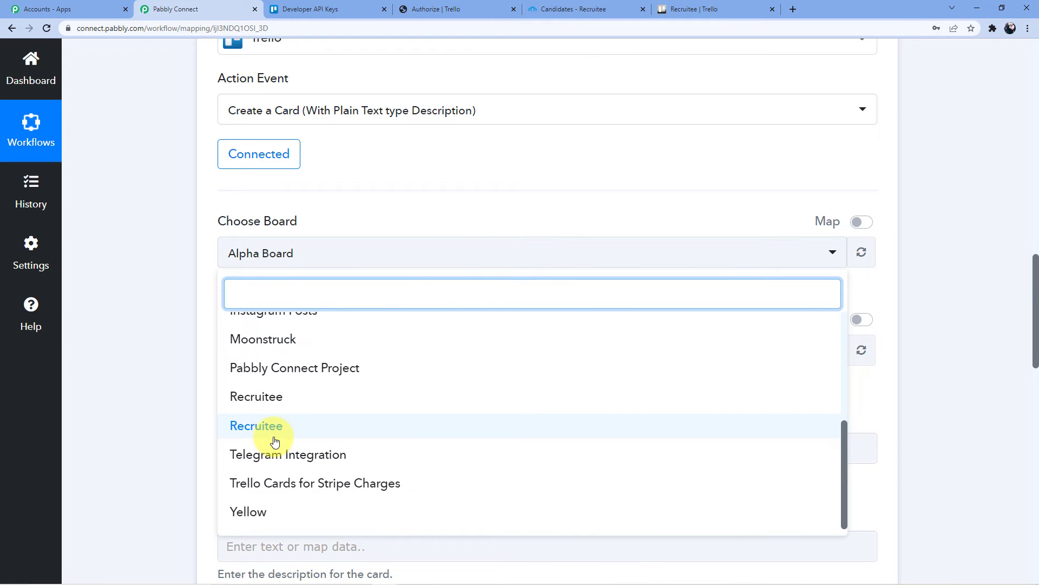
# - Choose the Recruitee board and refresh its lists for the List ID field
pyautogui.click(279, 400)
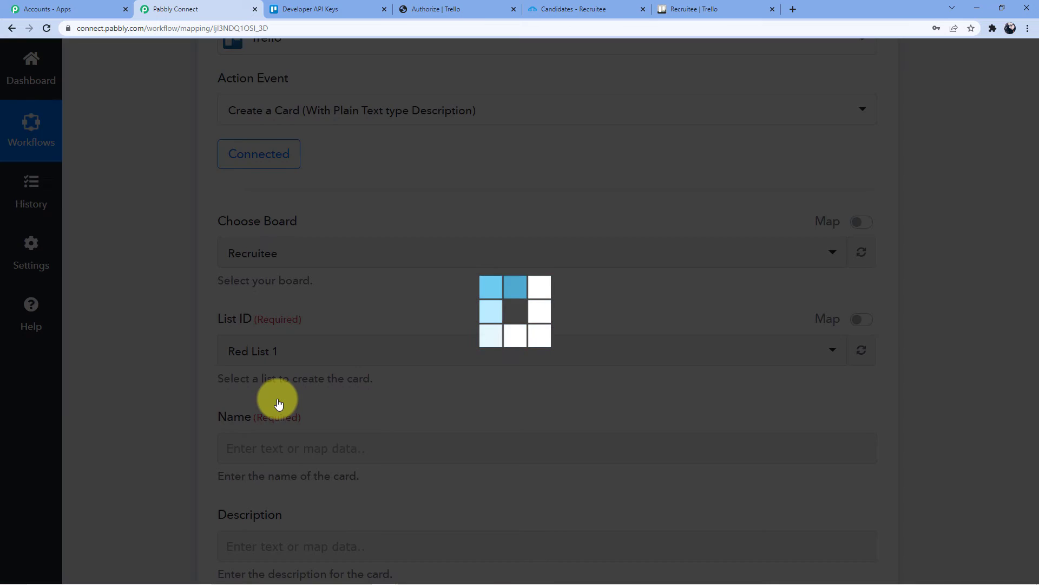
pyautogui.click(861, 252)
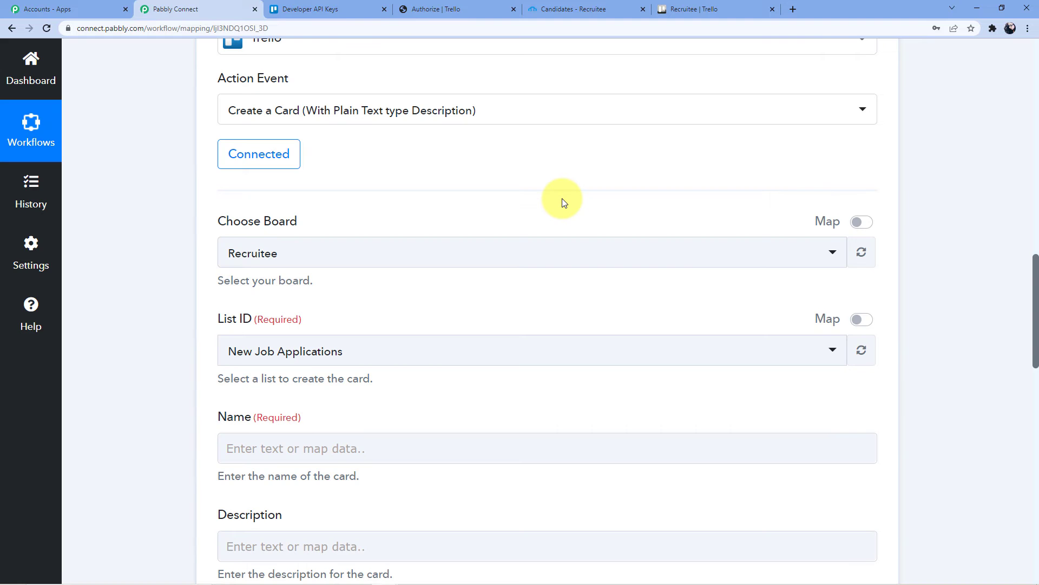
pyautogui.scroll(-2, 562, 202)
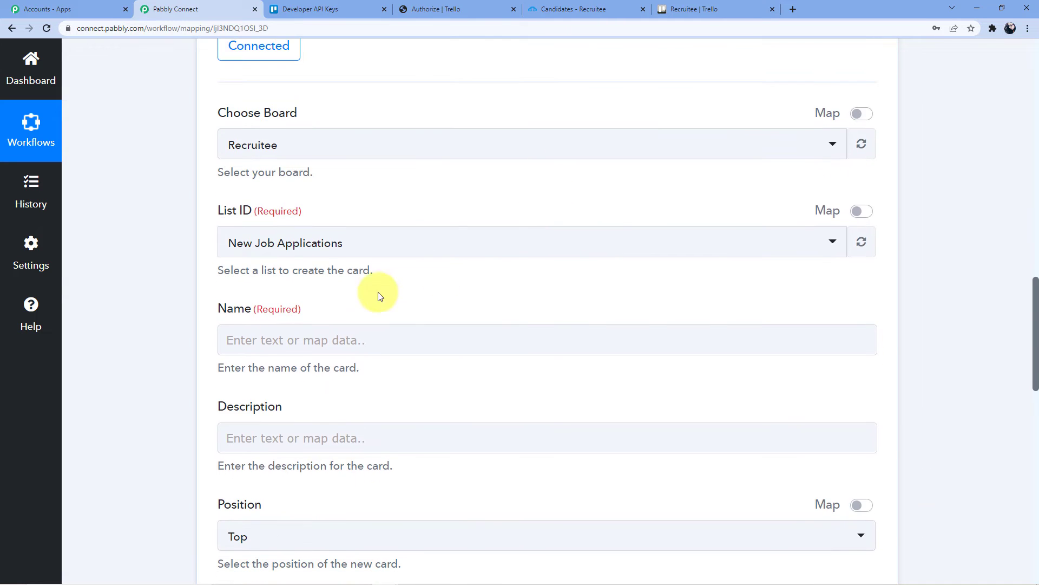
pyautogui.click(346, 243)
# - Keep New Job Applications as the list and view the Recruitee board in Trello
pyautogui.click(293, 316)
pyautogui.click(59, 9)
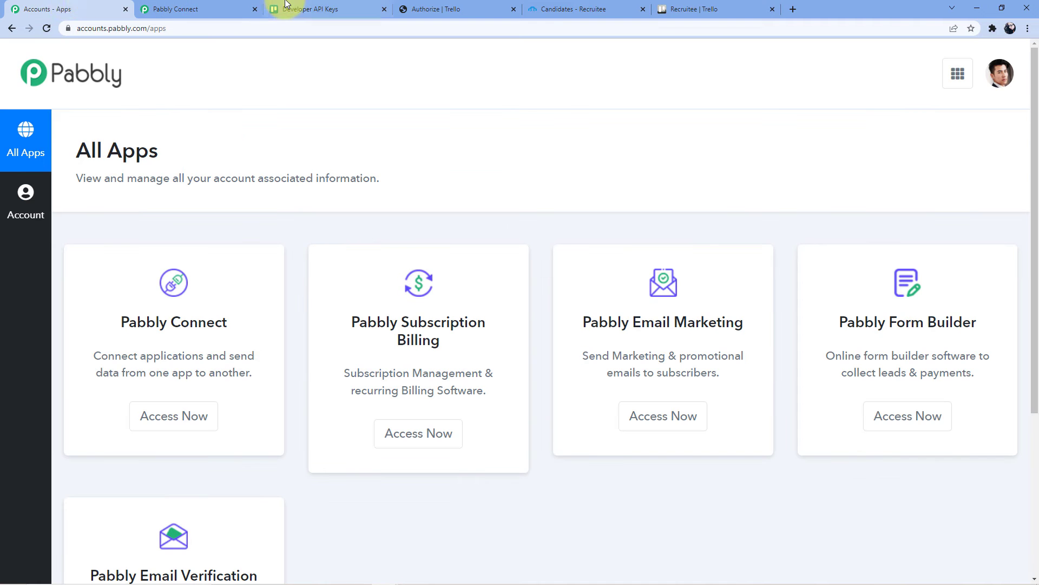
pyautogui.click(304, 9)
pyautogui.click(447, 4)
pyautogui.click(541, 8)
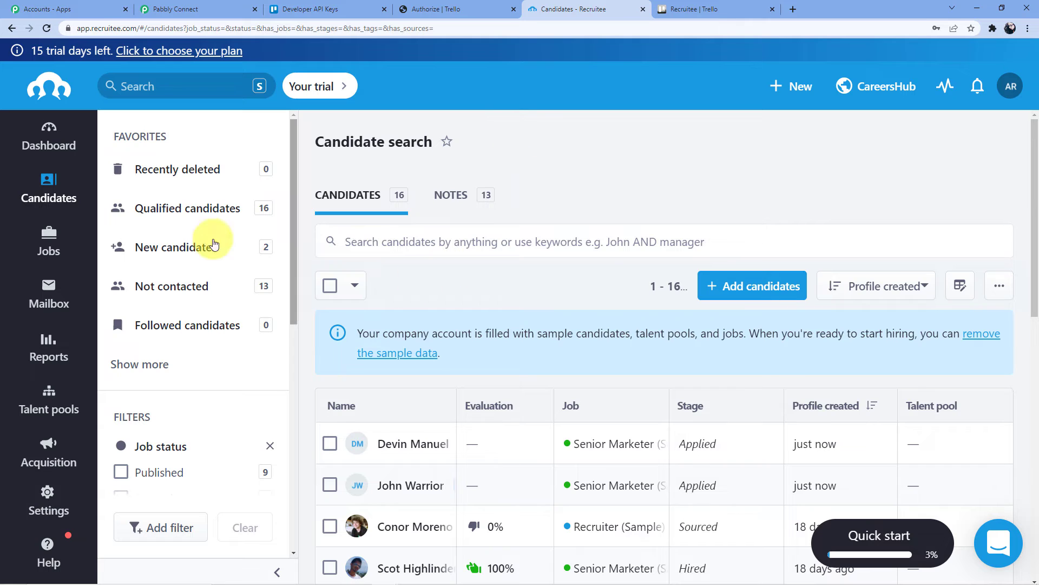
pyautogui.click(693, 6)
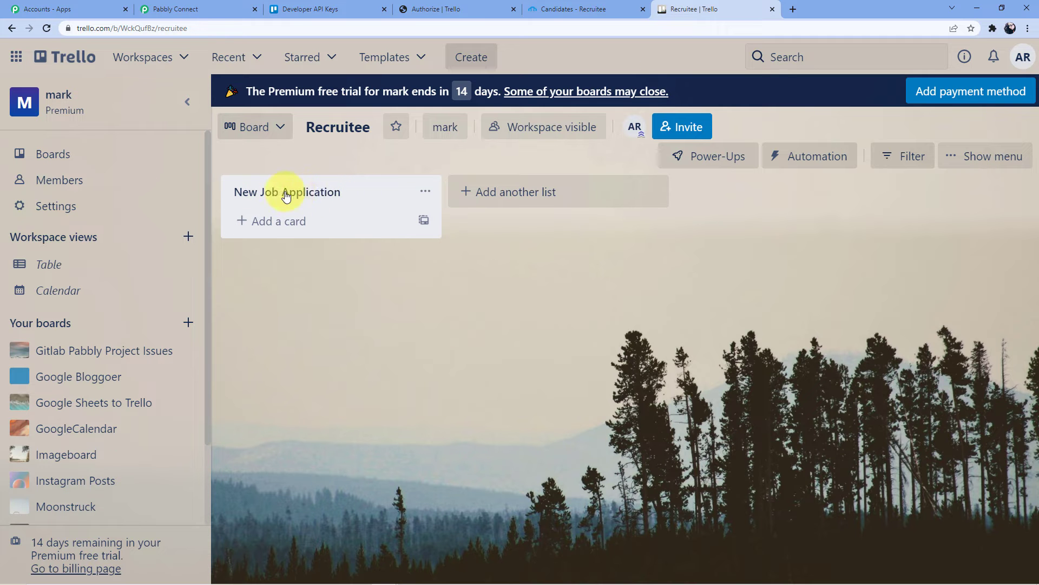
# - Return to the workflow and edit the card Name field reading 'Job Applications'
pyautogui.click(184, 8)
pyautogui.scroll(-2, 339, 310)
pyautogui.click(290, 233)
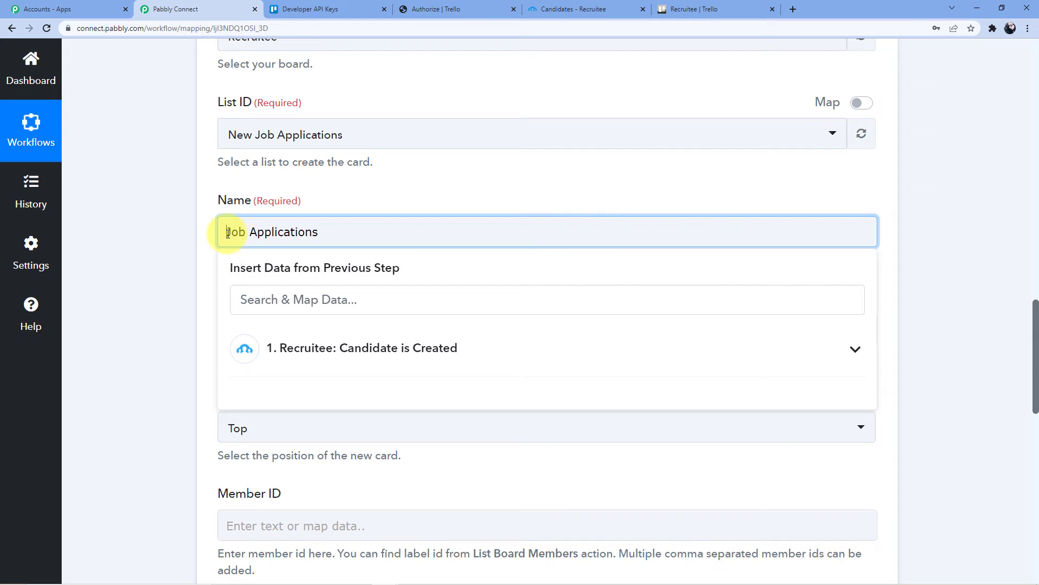
# - Complete the card name as 'Recruitee Job Applications'
pyautogui.write('uitee')
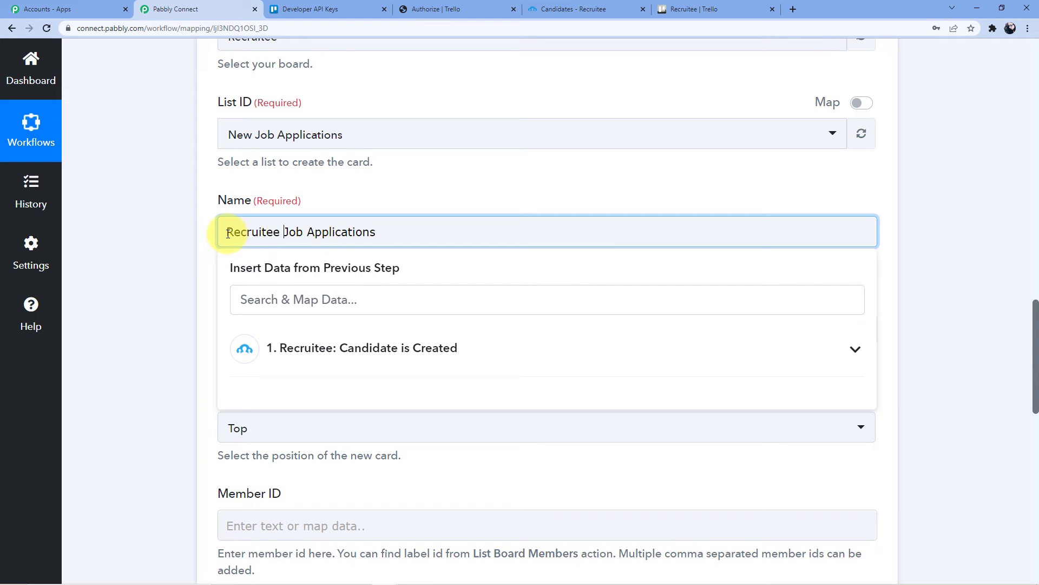
pyautogui.click(371, 180)
pyautogui.scroll(-3, 371, 197)
pyautogui.scroll(3, 379, 192)
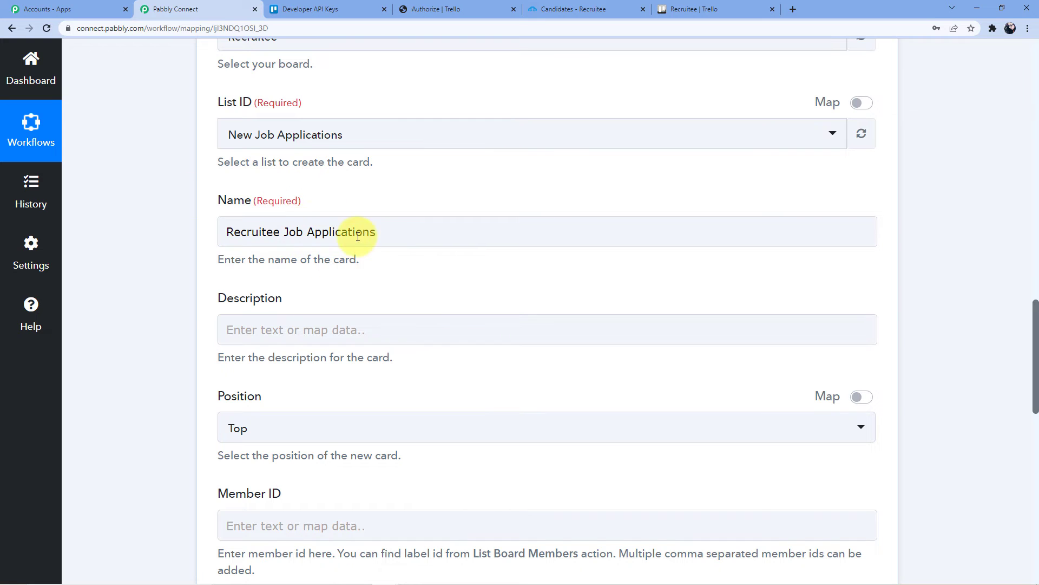
pyautogui.scroll(-4, 295, 224)
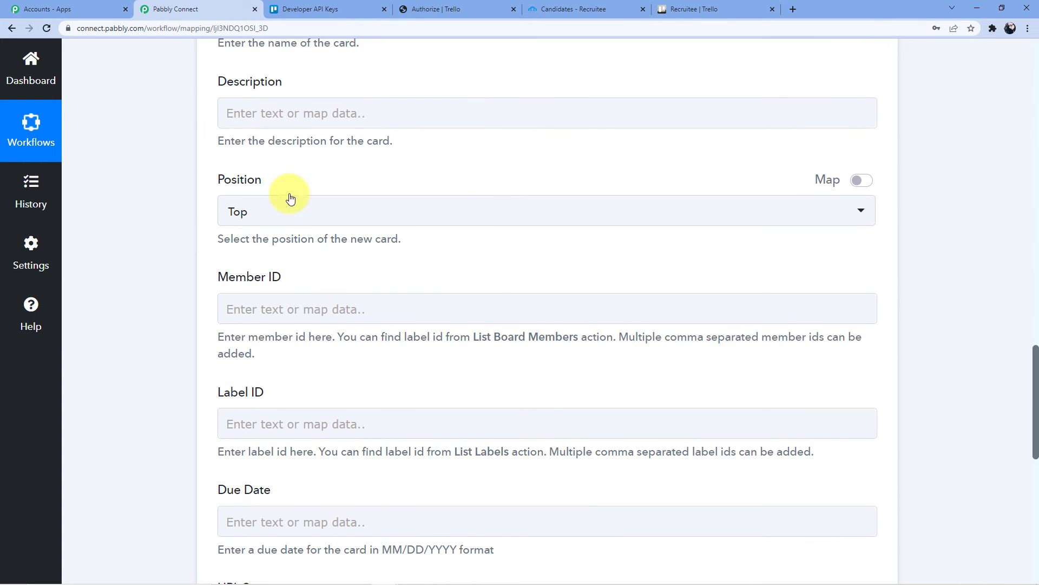
# - Enter 'Details of the Candidate' as the card description, followed by a new line
pyautogui.click(292, 114)
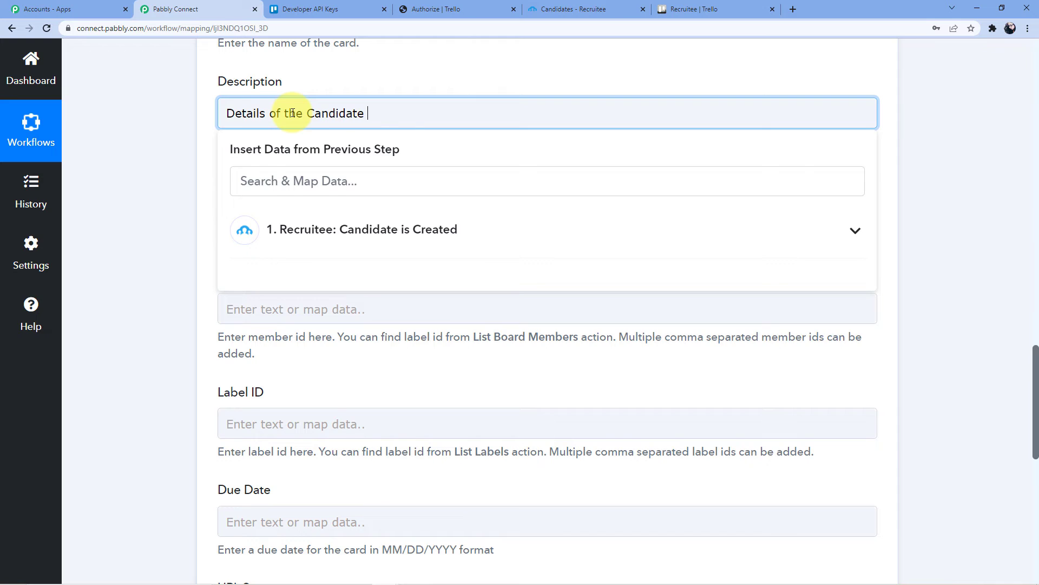
pyautogui.press('Return')
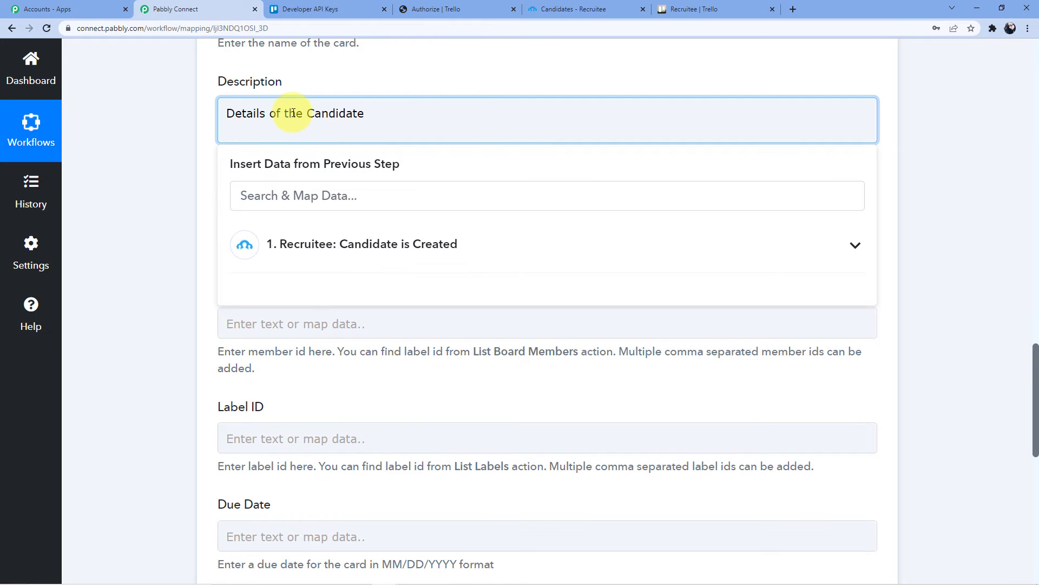
pyautogui.scroll(5, 292, 113)
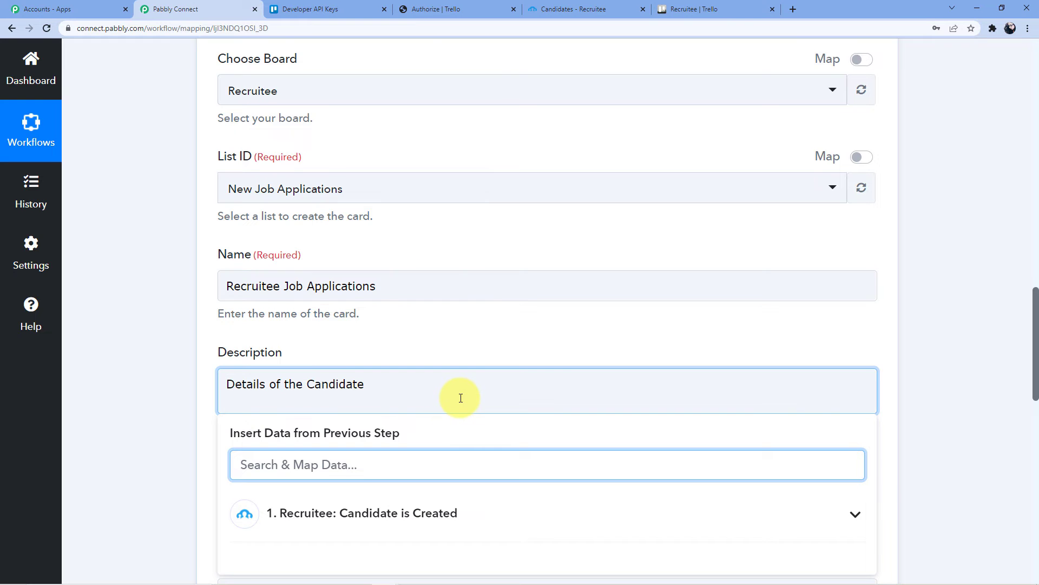
pyautogui.scroll(20, 461, 398)
pyautogui.scroll(-8, 460, 400)
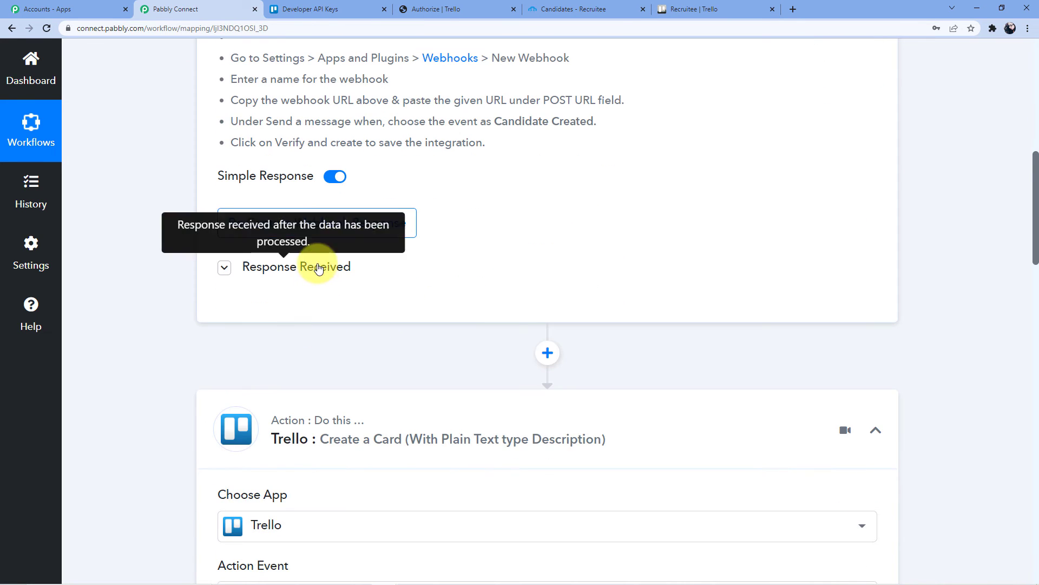
# - Expand the Recruitee response data and remove a misplaced email field from the description
pyautogui.click(319, 268)
pyautogui.scroll(-4, 489, 363)
pyautogui.scroll(-4, 547, 362)
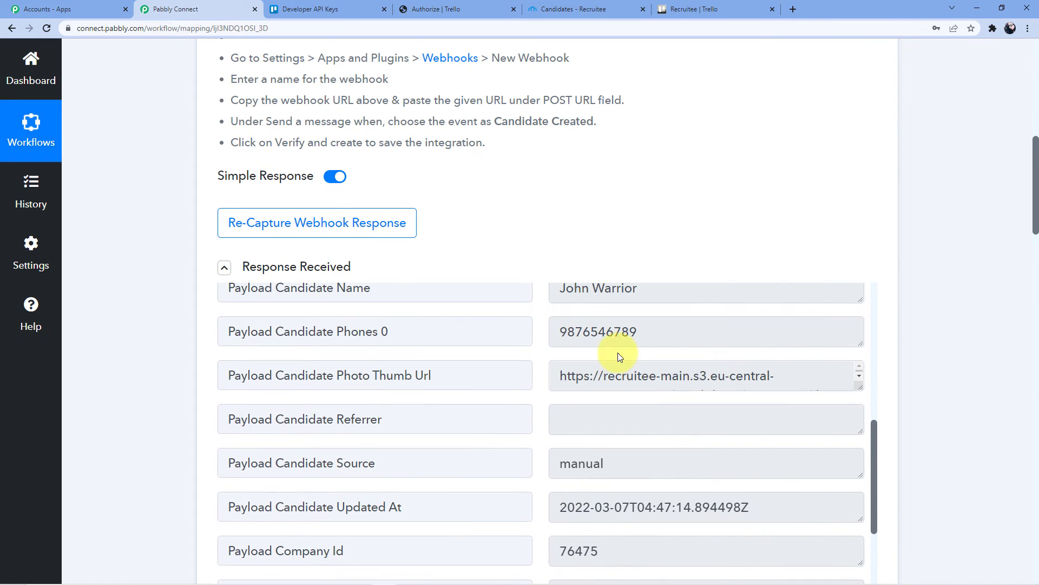
pyautogui.scroll(-20, 580, 301)
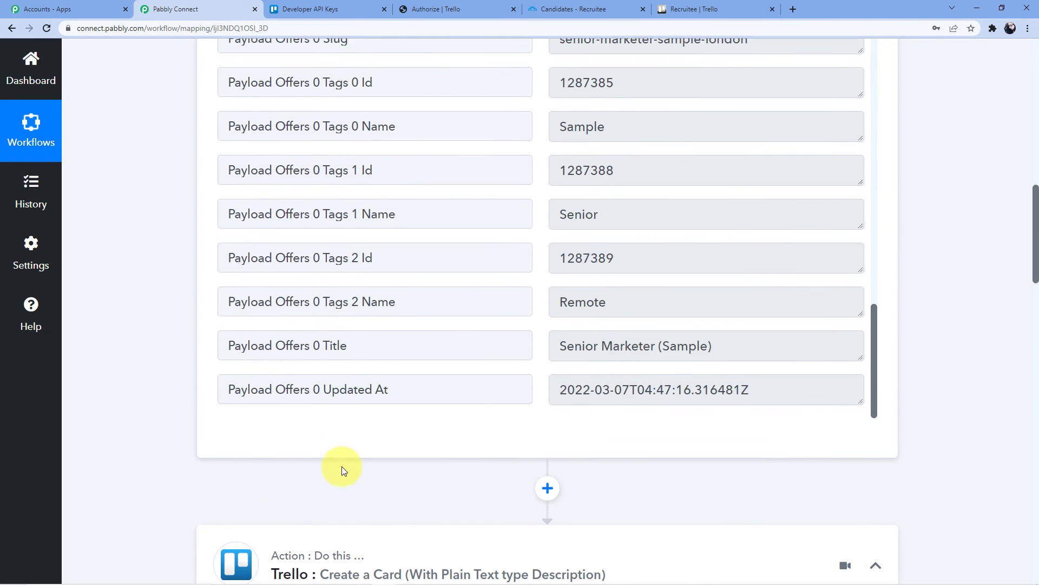
pyautogui.scroll(-12, 355, 397)
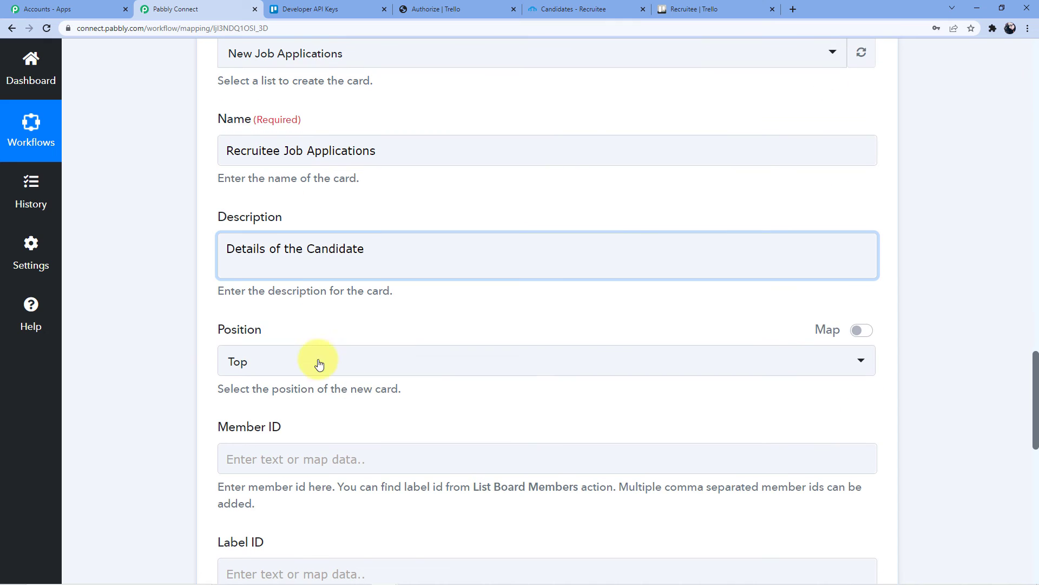
pyautogui.click(287, 264)
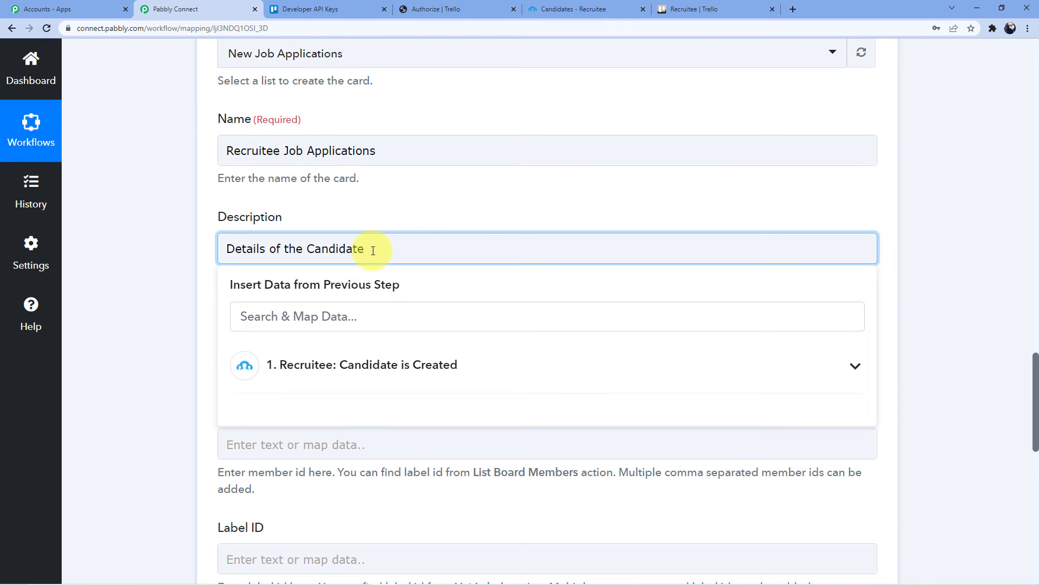
pyautogui.click(370, 379)
pyautogui.scroll(-5, 372, 487)
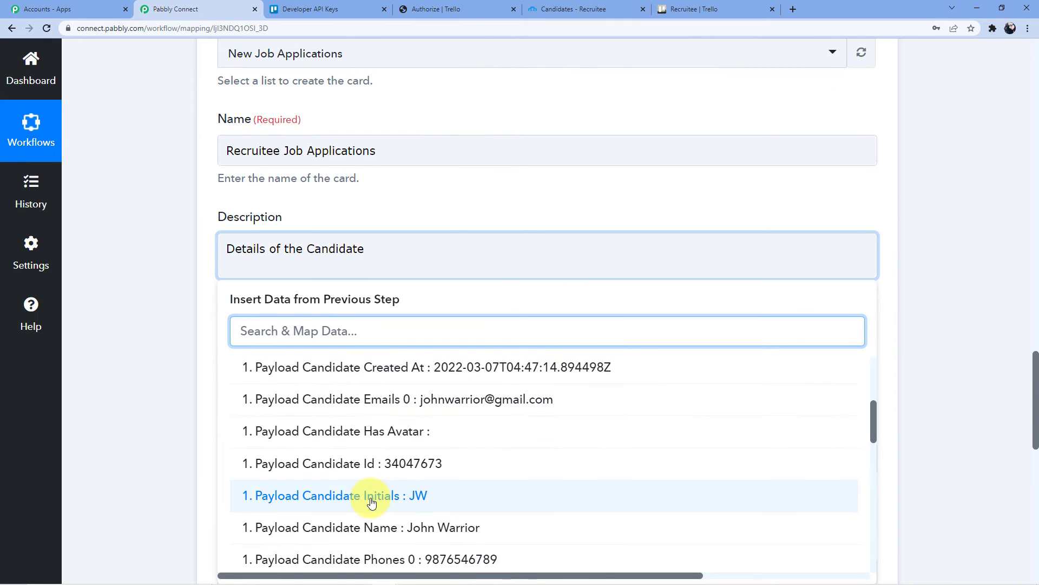
pyautogui.scroll(2, 395, 494)
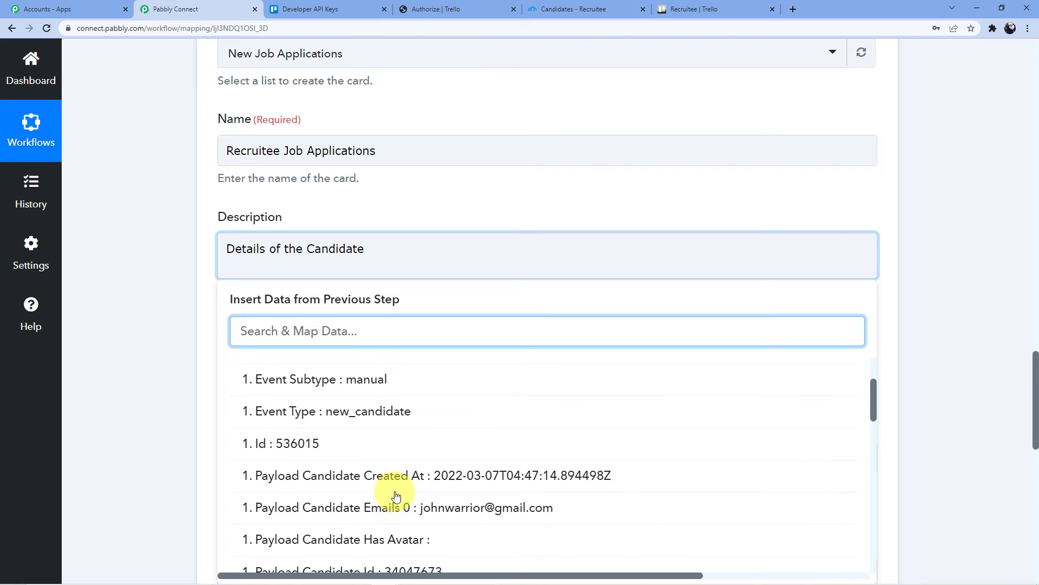
pyautogui.click(479, 513)
pyautogui.click(510, 267)
pyautogui.scroll(-2, 617, 281)
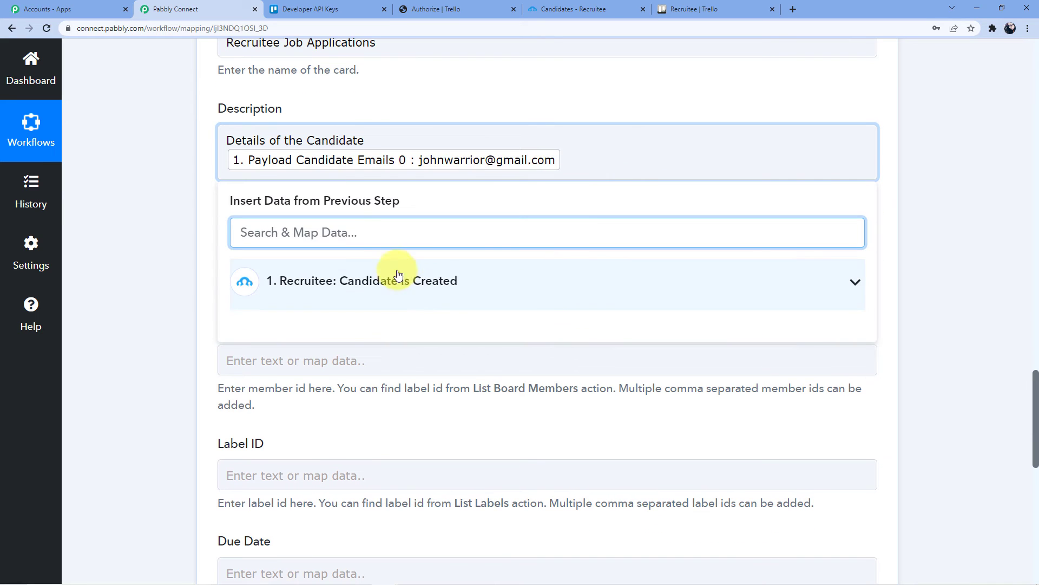
pyautogui.click(492, 160)
pyautogui.press('BackSpace')
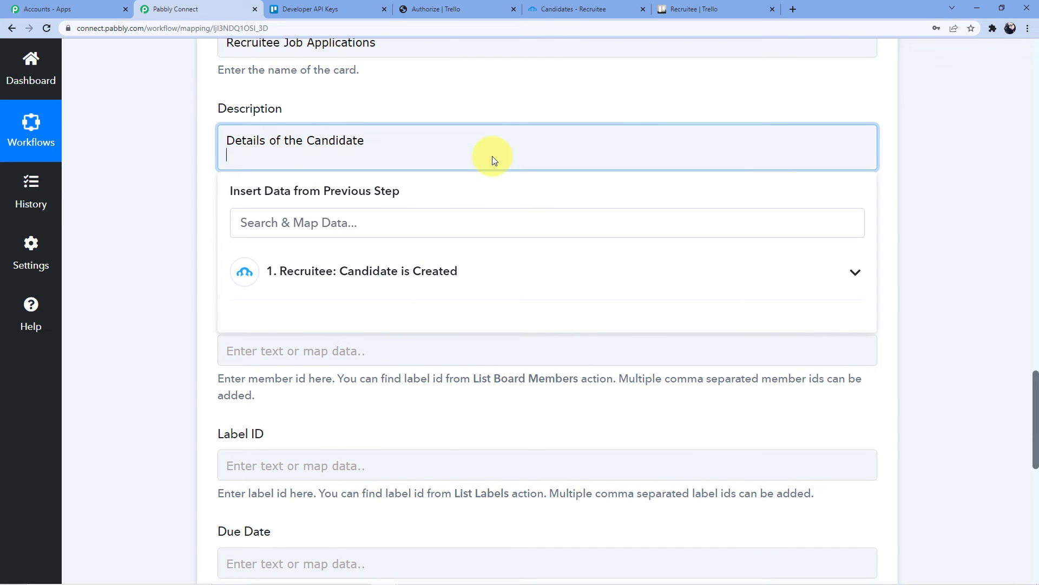
# - Map Candidate Name and Emails 0 into the description on separate lines
pyautogui.click(406, 271)
pyautogui.scroll(-5, 471, 303)
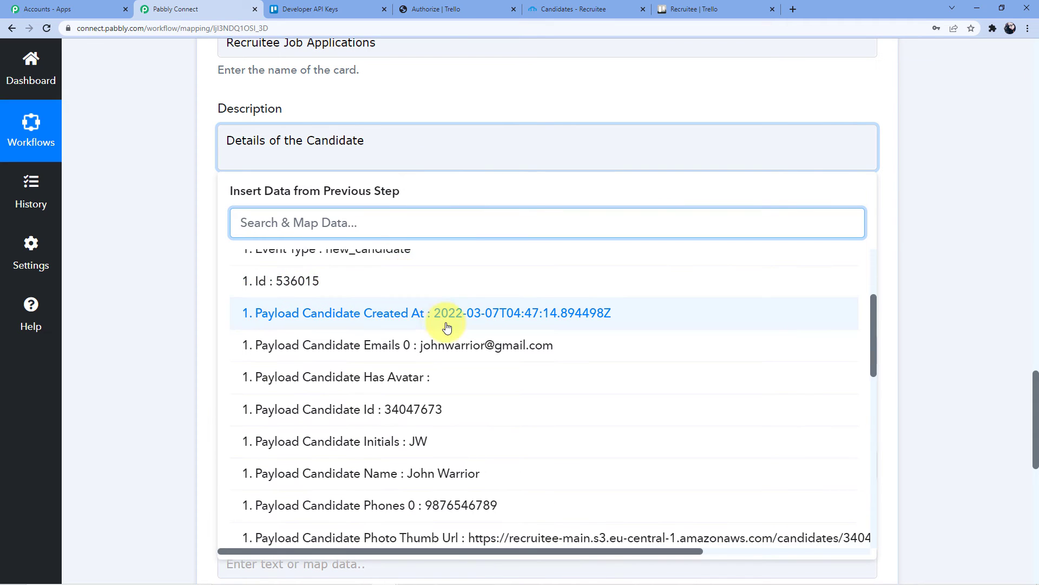
pyautogui.click(455, 309)
pyautogui.click(528, 150)
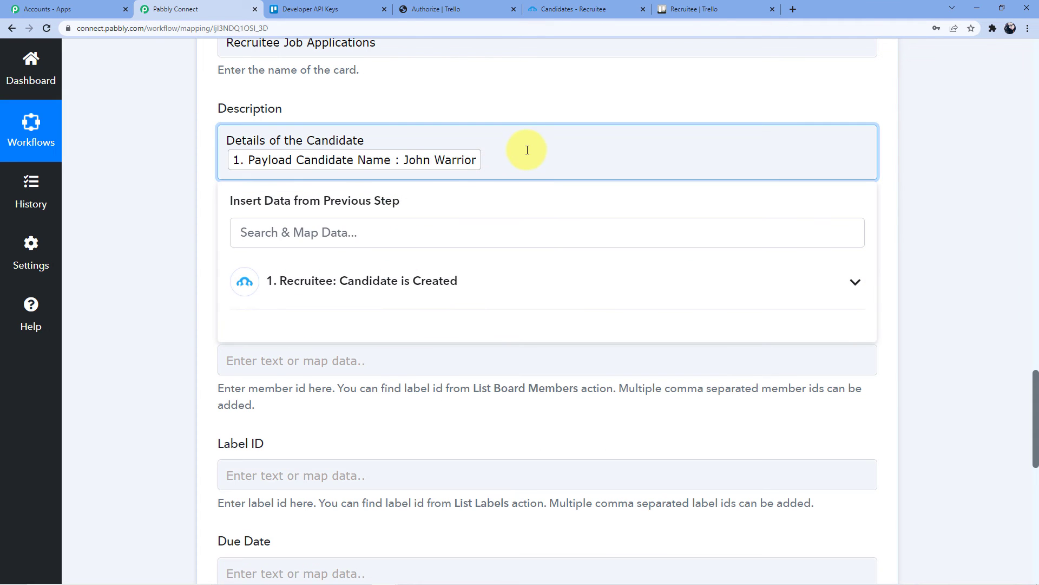
pyautogui.press('Return')
pyautogui.press('Return')
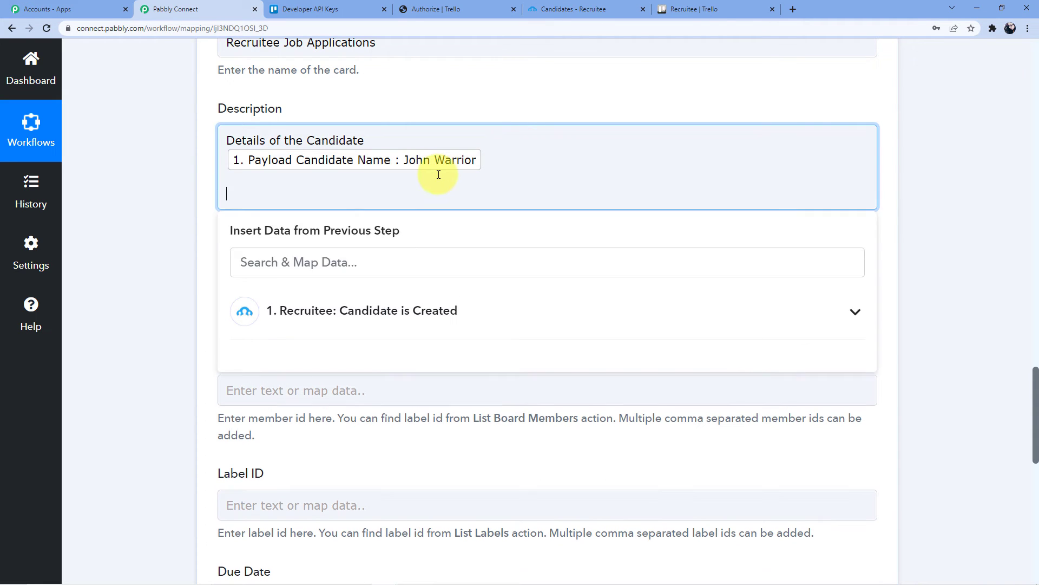
pyautogui.click(406, 309)
pyautogui.scroll(-1, 464, 386)
pyautogui.click(464, 385)
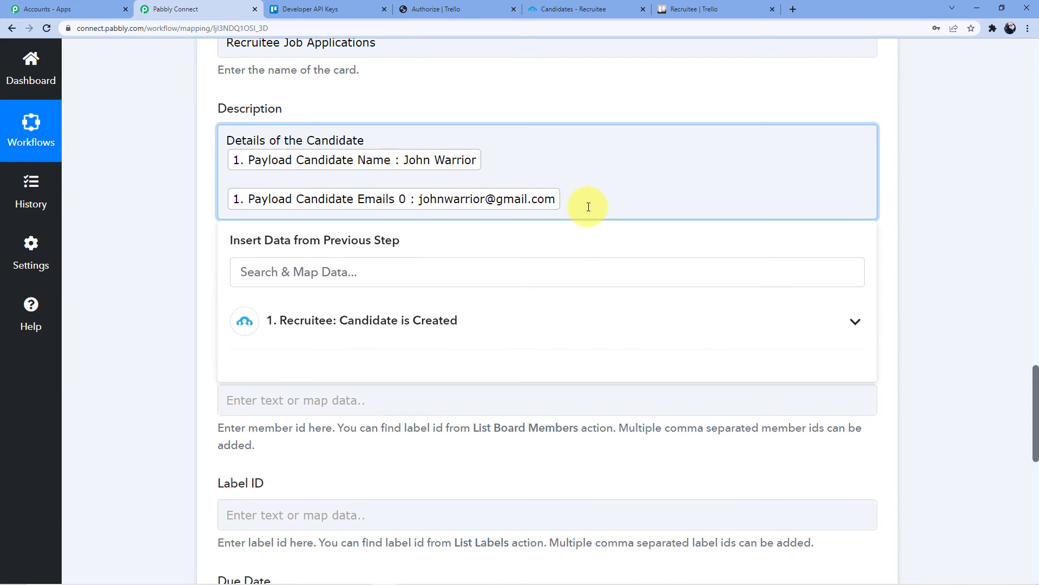
pyautogui.press('Return')
pyautogui.press('BackSpace')
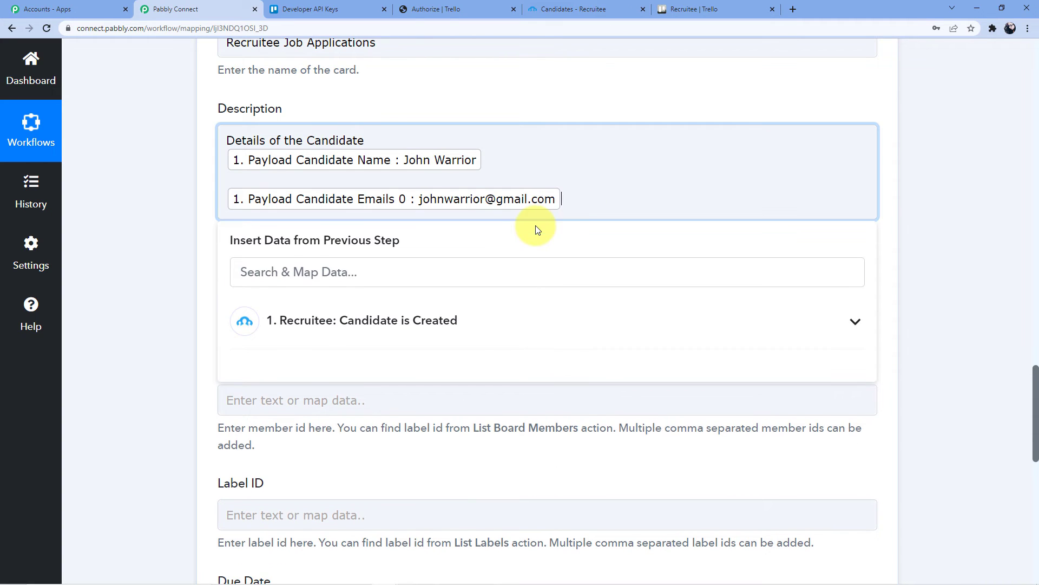
pyautogui.press('Return')
pyautogui.press('Return')
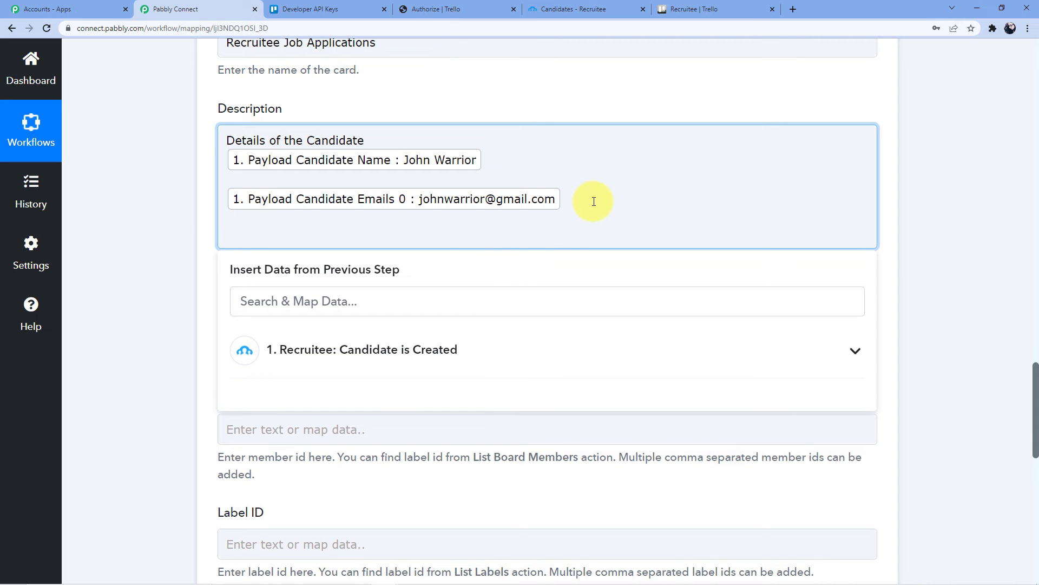
# - Add Phones 0 and the Offers 0 Title (Senior Marketer (Sample)) to the description
pyautogui.click(389, 349)
pyautogui.scroll(-5, 387, 346)
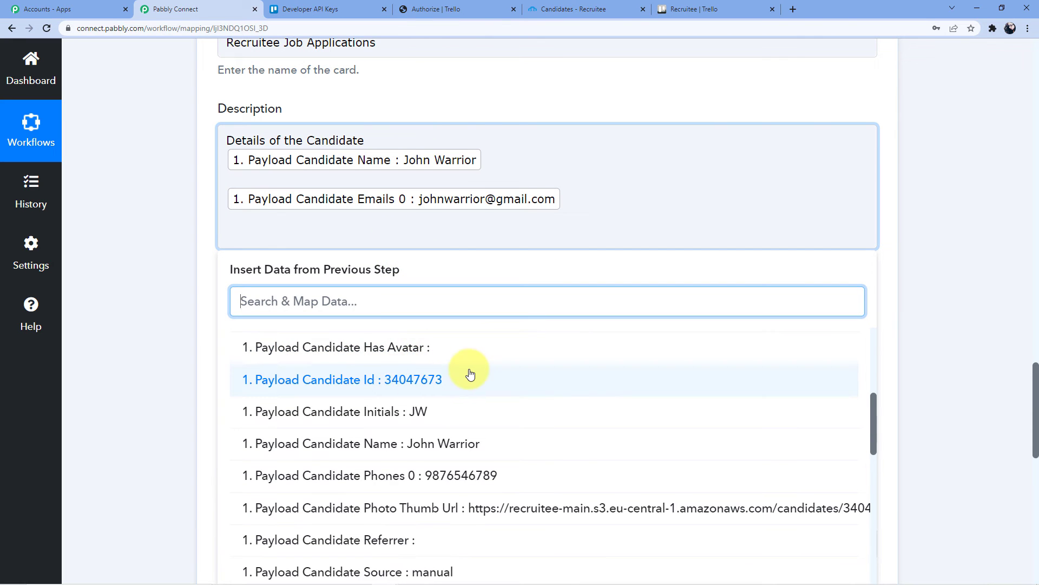
pyautogui.scroll(-2, 470, 374)
pyautogui.click(442, 357)
pyautogui.click(531, 256)
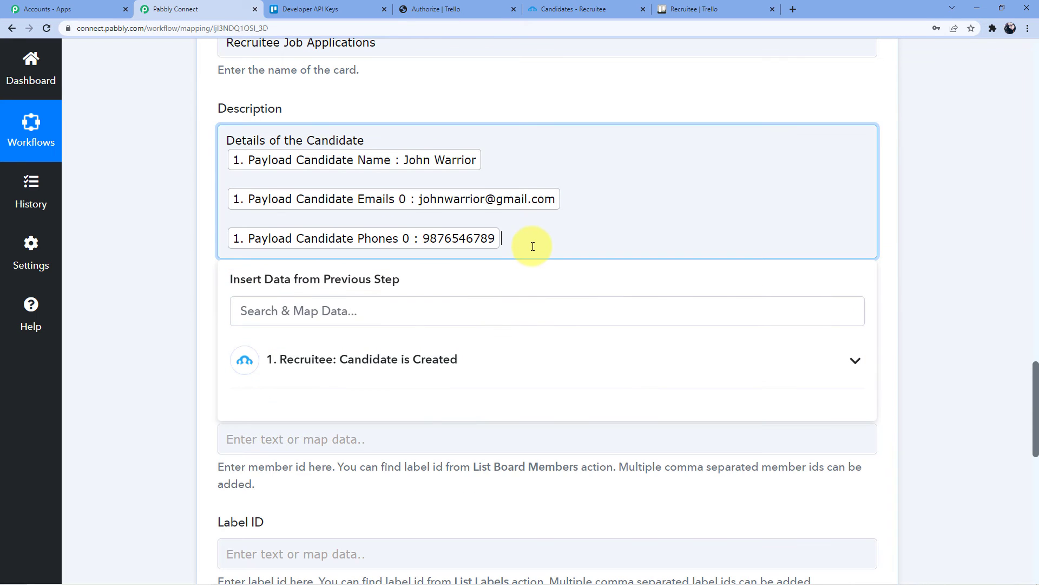
pyautogui.press('Return')
pyautogui.click(424, 372)
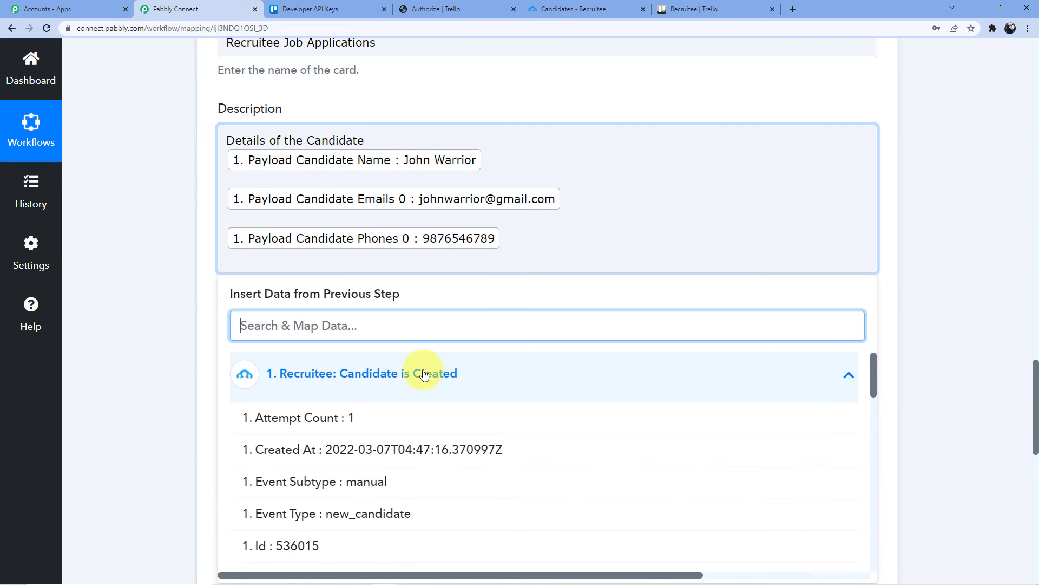
pyautogui.scroll(-5, 424, 378)
pyautogui.scroll(-2, 444, 453)
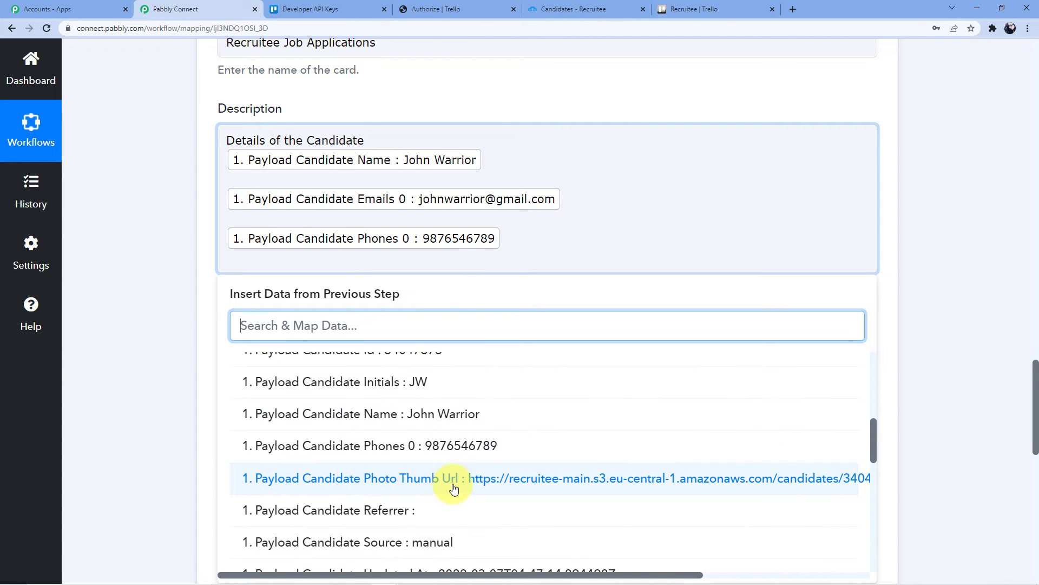
pyautogui.scroll(-2, 449, 493)
pyautogui.scroll(-6, 453, 489)
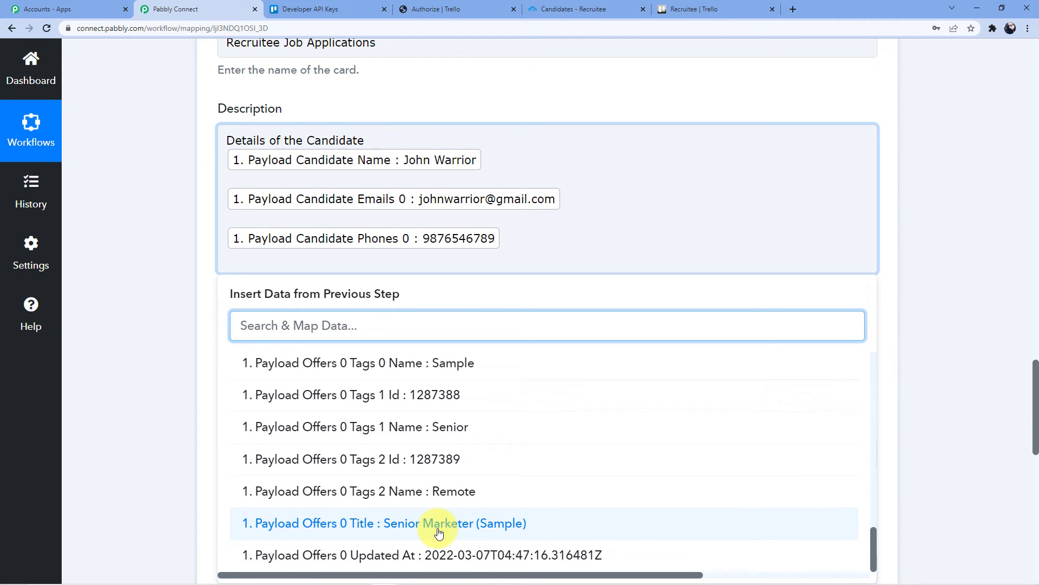
pyautogui.click(439, 532)
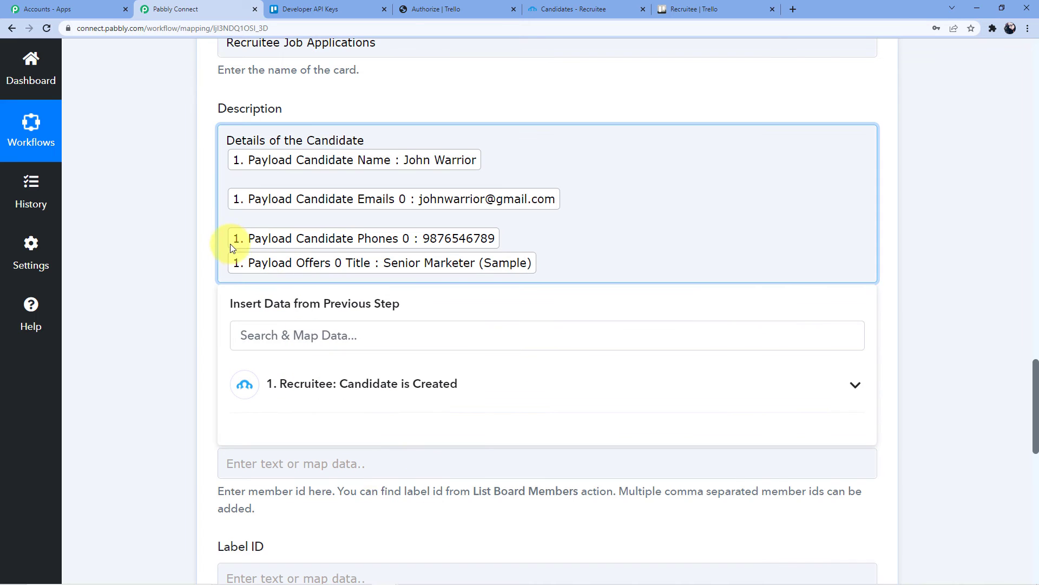
# - Remove the extra blank lines and label the first field 'Name :'
pyautogui.press('BackSpace')
pyautogui.click(228, 205)
pyautogui.press('BackSpace')
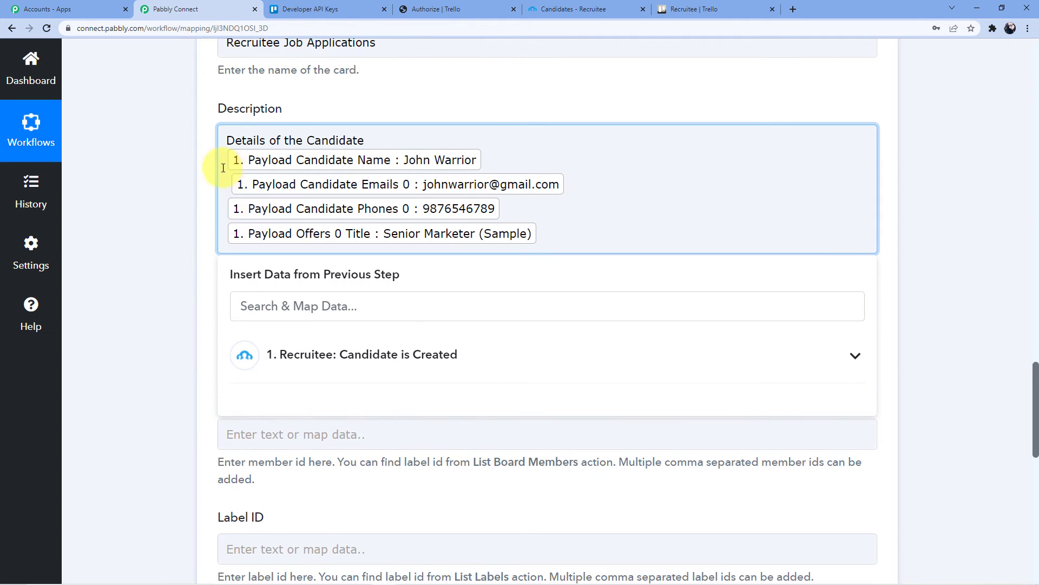
pyautogui.press('BackSpace')
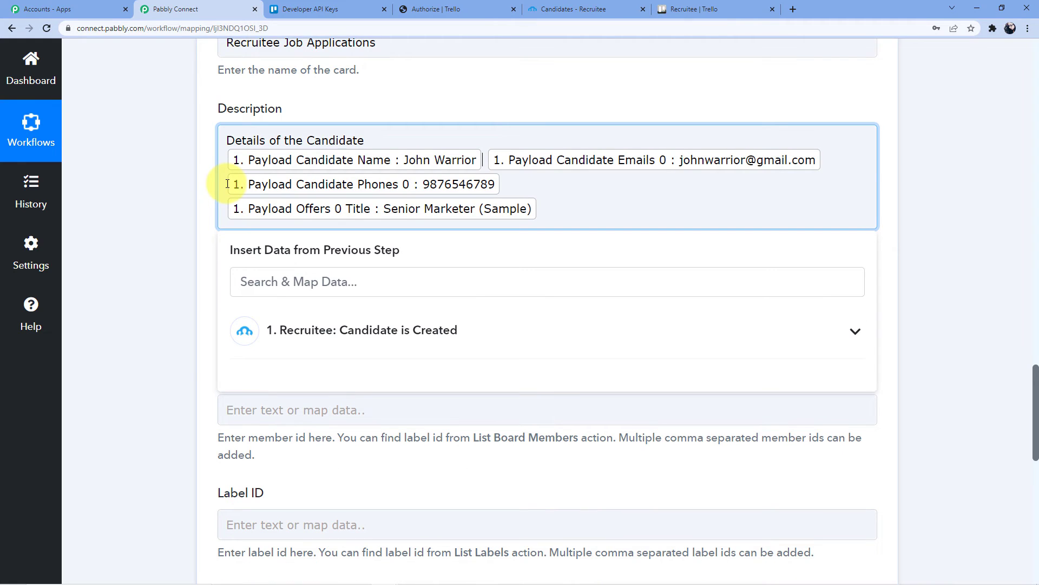
pyautogui.write('Name :')
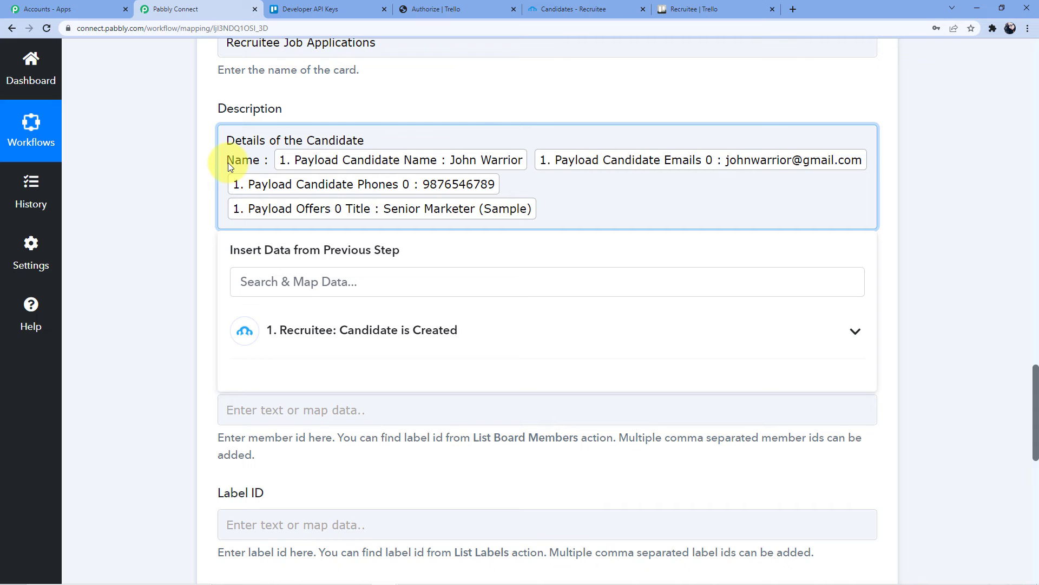
# - Put the email on its own line and add 'Email :', 'Phone Number :' and 'Position :' labels
pyautogui.click(529, 156)
pyautogui.press('Return')
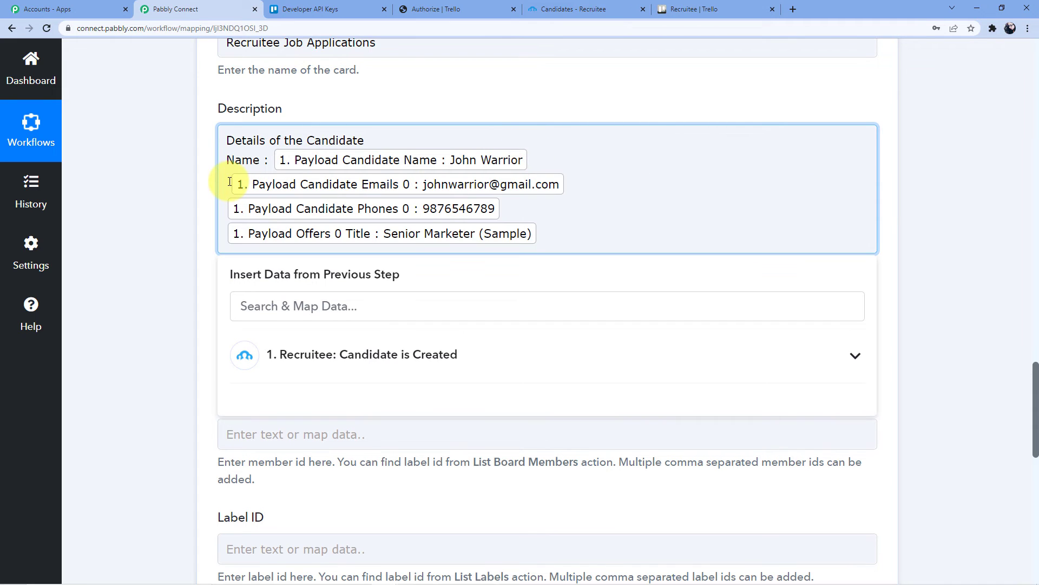
pyautogui.press('Delete')
pyautogui.write('Email :')
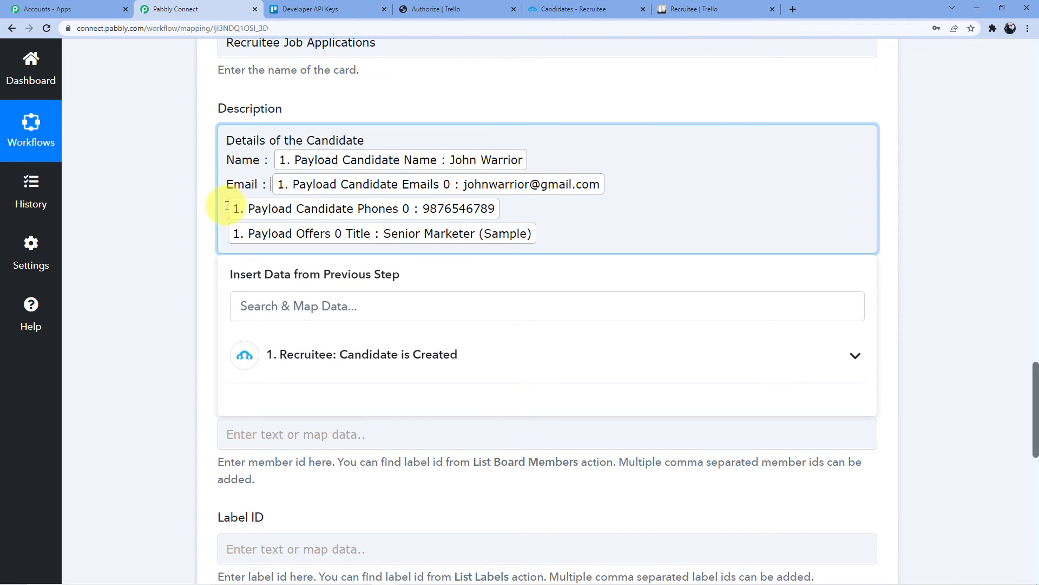
pyautogui.write('Phone Number ')
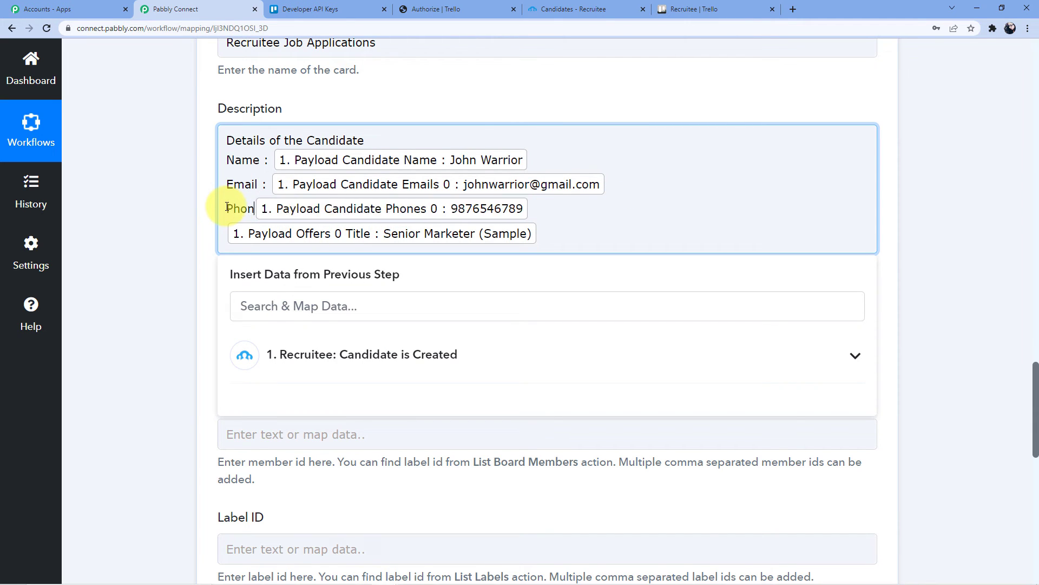
pyautogui.write(': ')
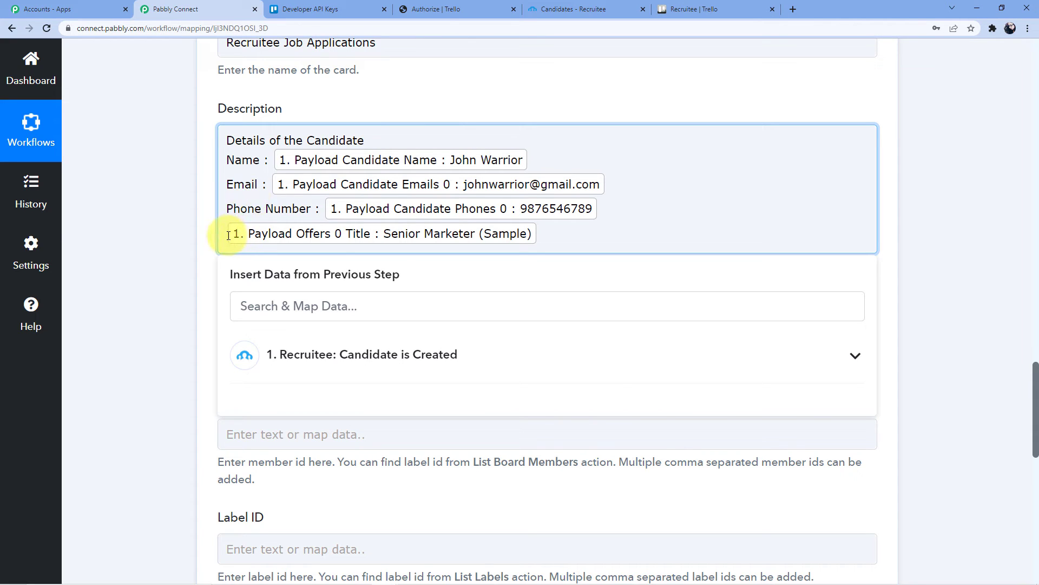
pyautogui.write('Postion')
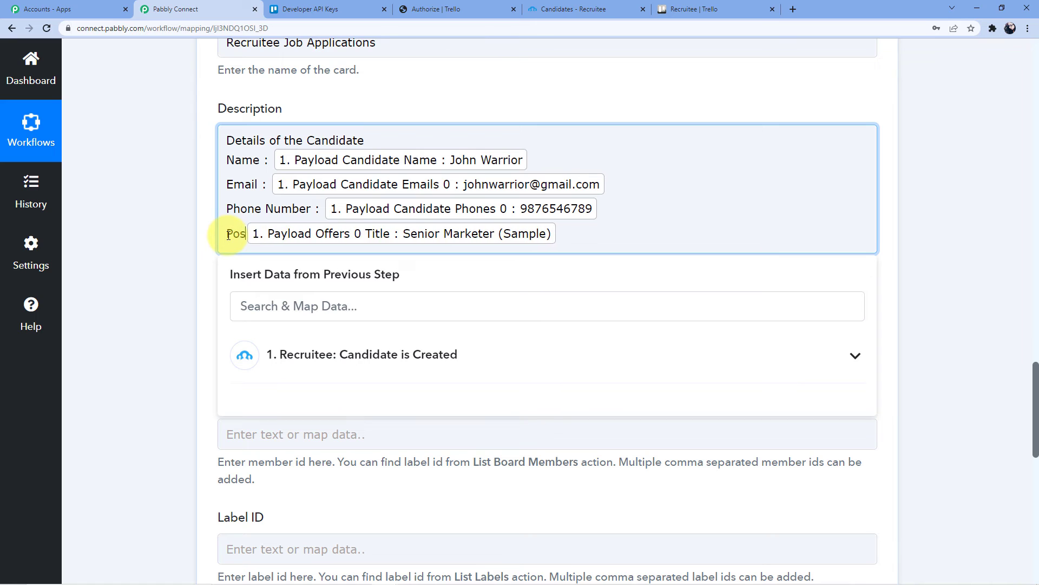
pyautogui.press('BackSpace')
pyautogui.press('BackSpace')
pyautogui.press('BackSpace')
pyautogui.press('BackSpace')
pyautogui.press('BackSpace')
pyautogui.write('ition :')
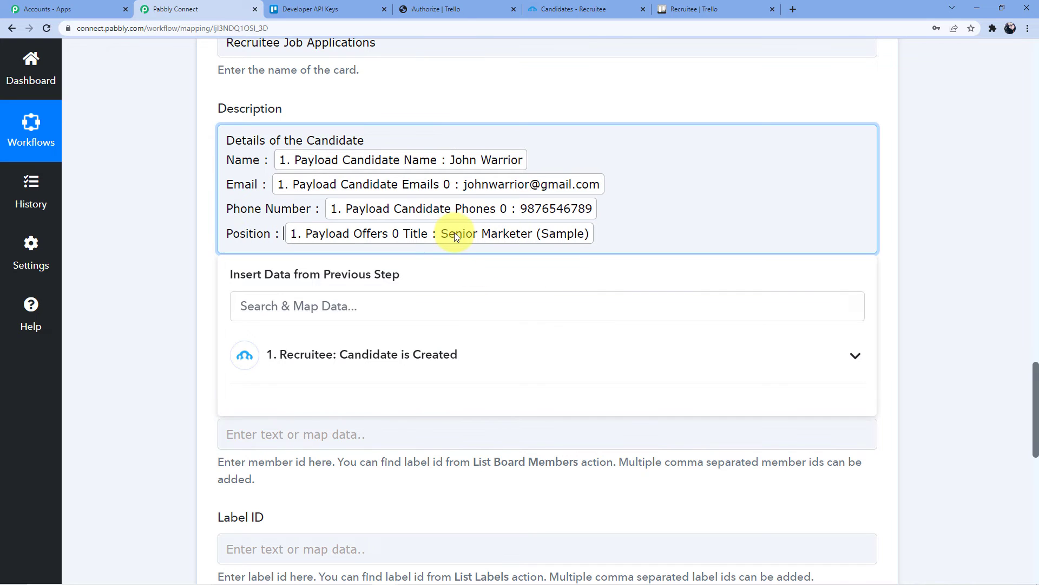
# - Save the Trello step and send a test request, declining the browser's password-save prompt
pyautogui.scroll(-3, 483, 128)
pyautogui.click(169, 184)
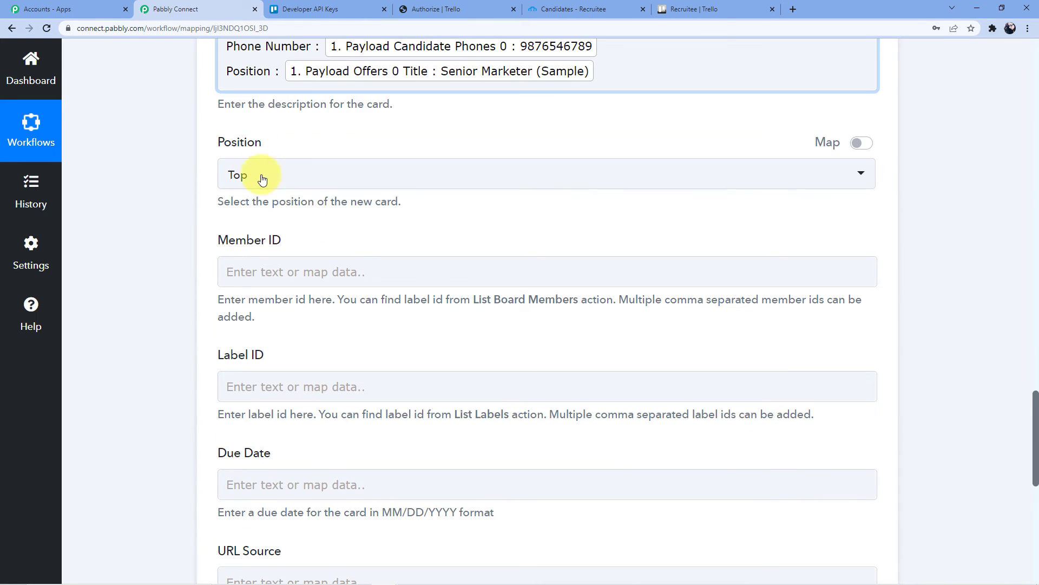
pyautogui.scroll(-2, 298, 178)
pyautogui.scroll(-4, 324, 157)
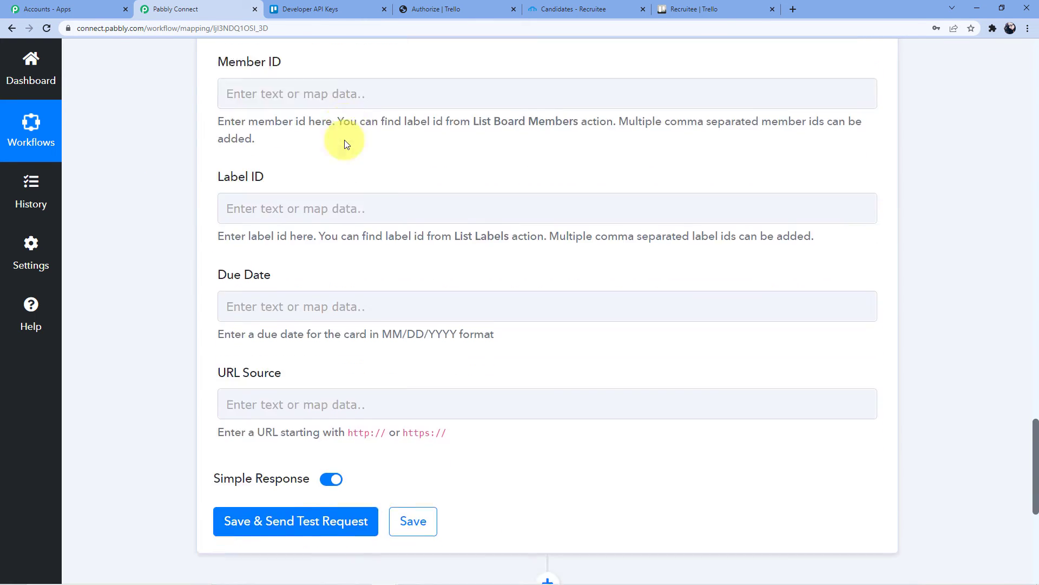
pyautogui.scroll(-1, 344, 140)
pyautogui.click(271, 321)
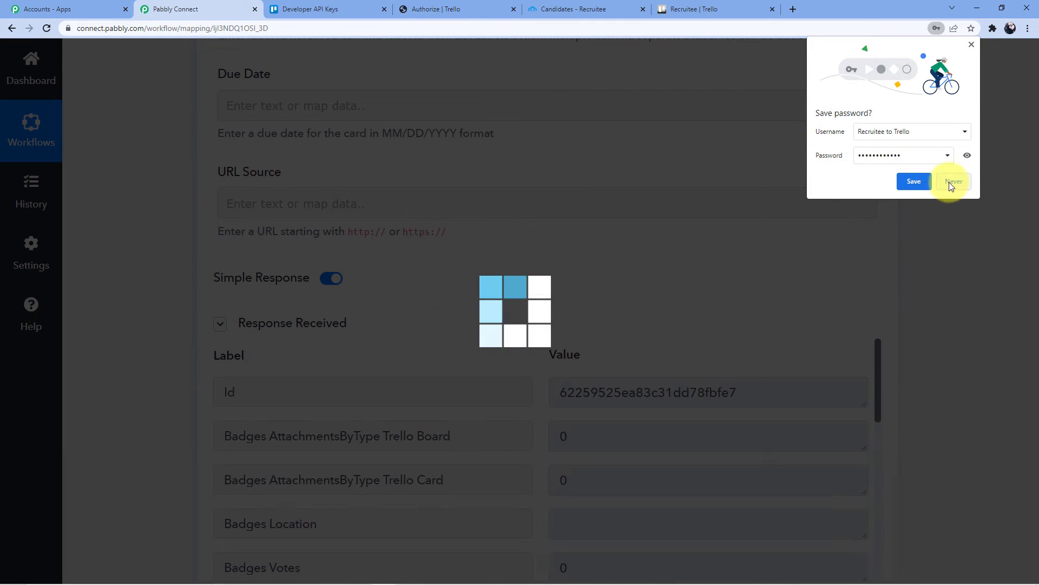
pyautogui.click(951, 181)
# - Inspect the returned card Id and badge details, then bring up the Recruitee board in Trello
pyautogui.scroll(-3, 464, 251)
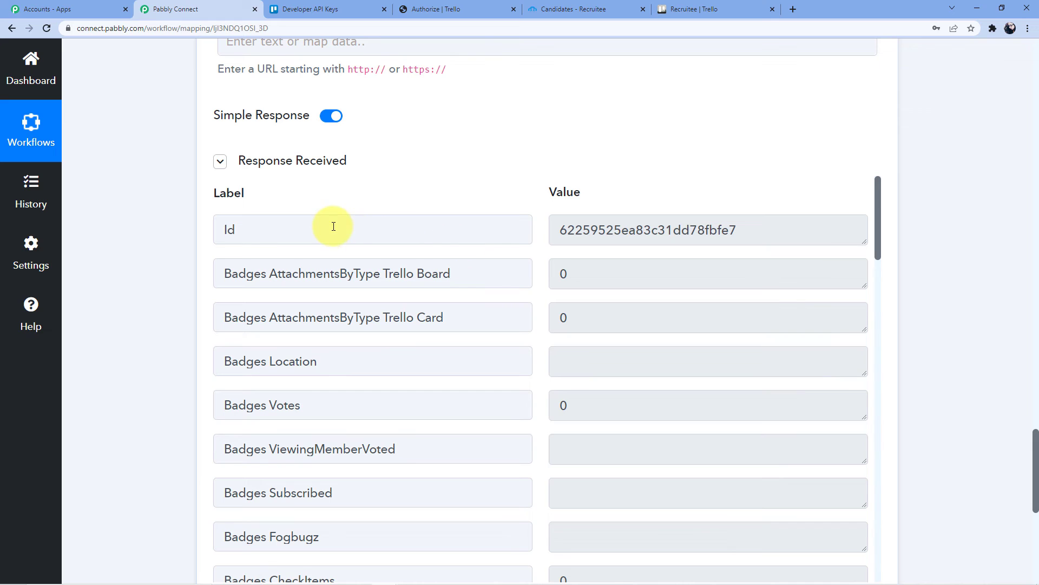
pyautogui.moveTo(560, 230); pyautogui.dragTo(625, 233)
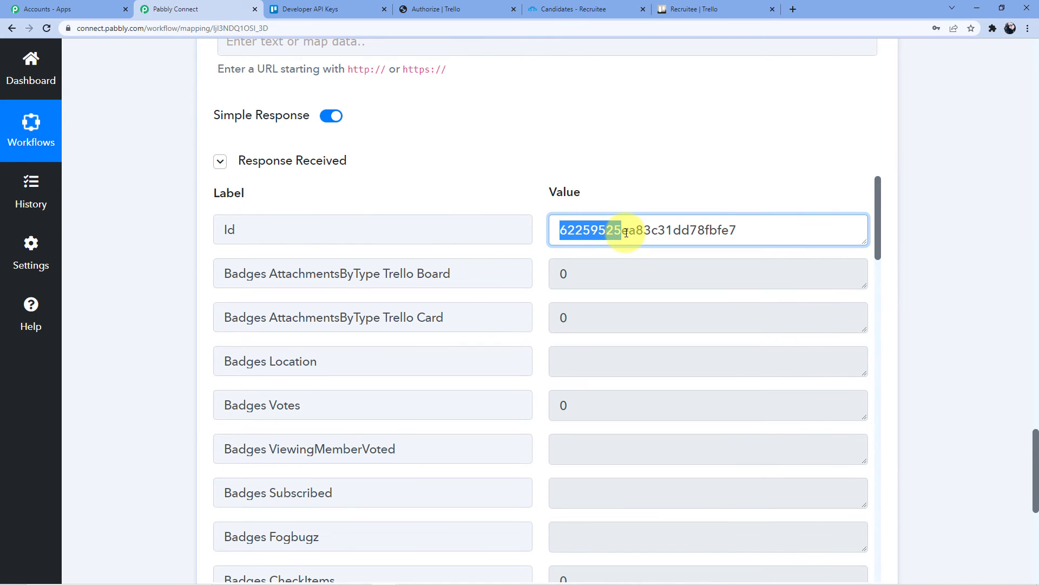
pyautogui.scroll(-12, 553, 255)
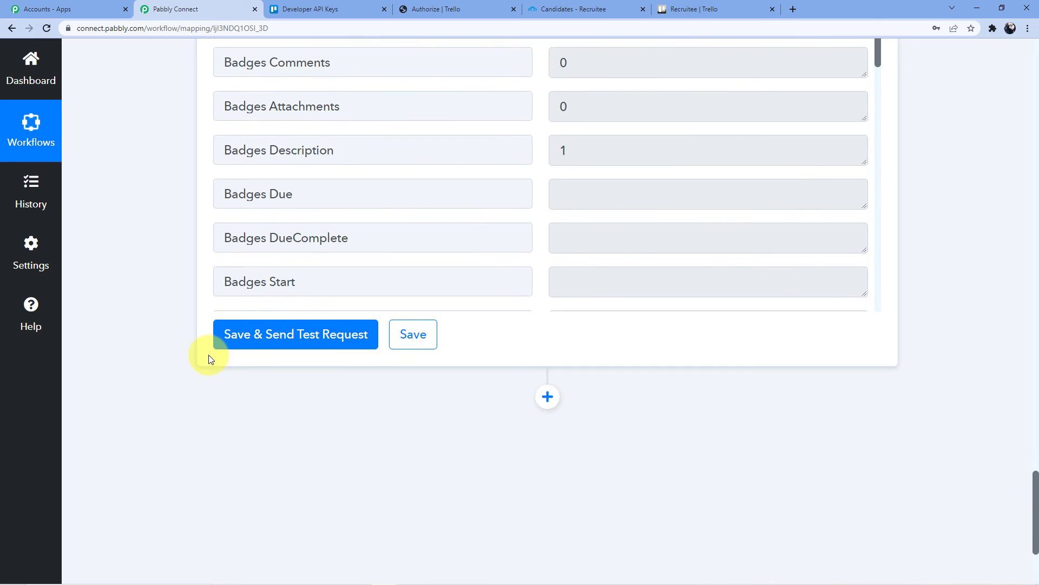
pyautogui.scroll(-3, 211, 359)
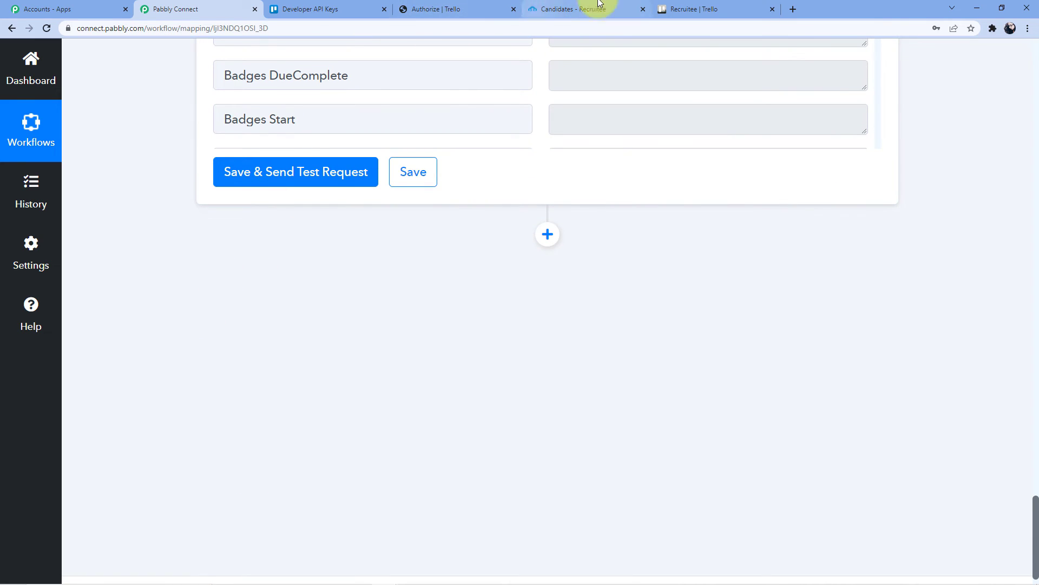
pyautogui.click(690, 9)
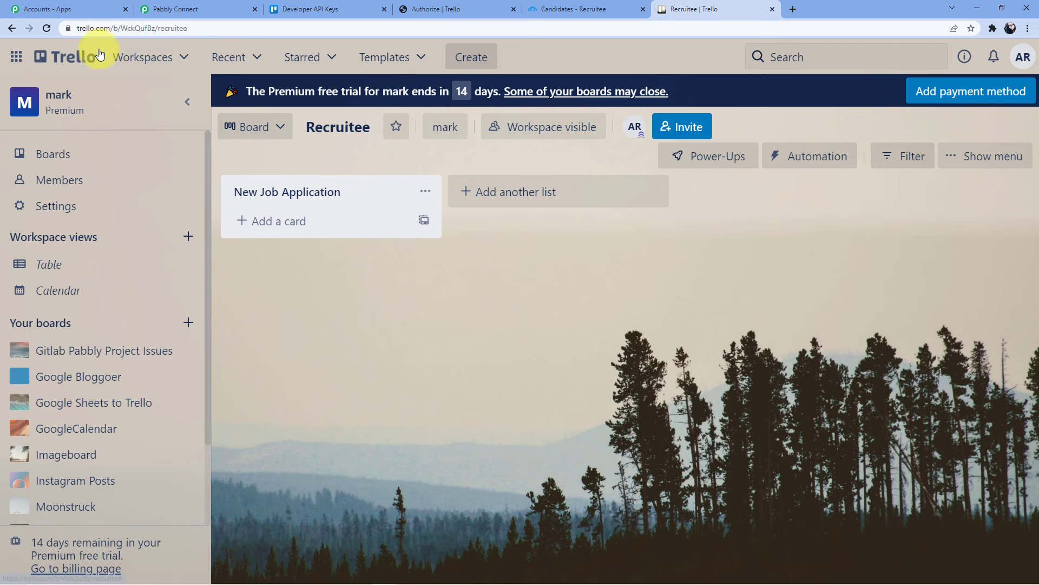
# - Reload the Recruitee board and open the Recruitee Job Applications card to verify its labeled name, email, phone and position
pyautogui.click(47, 28)
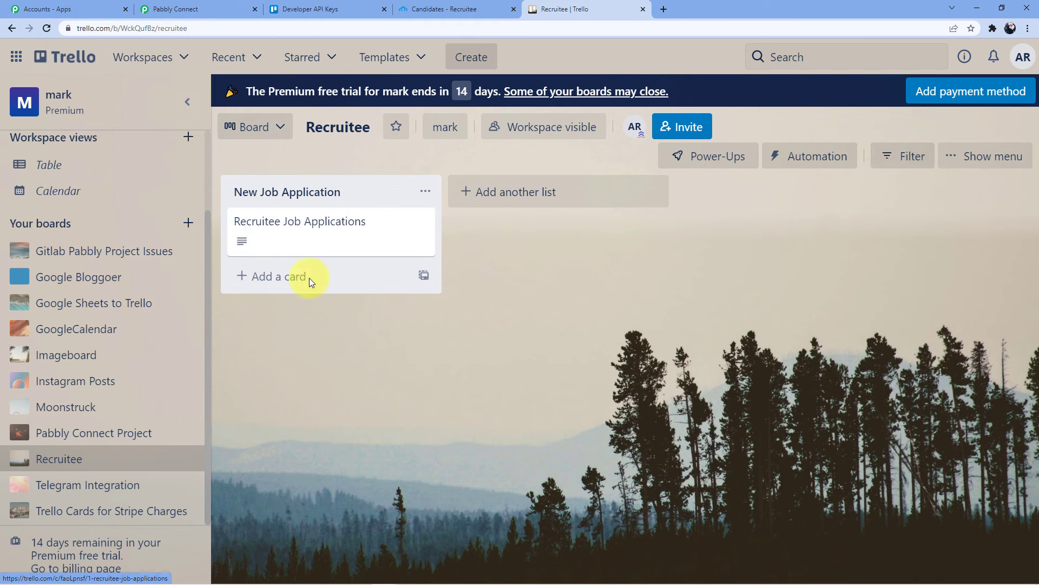
pyautogui.click(325, 222)
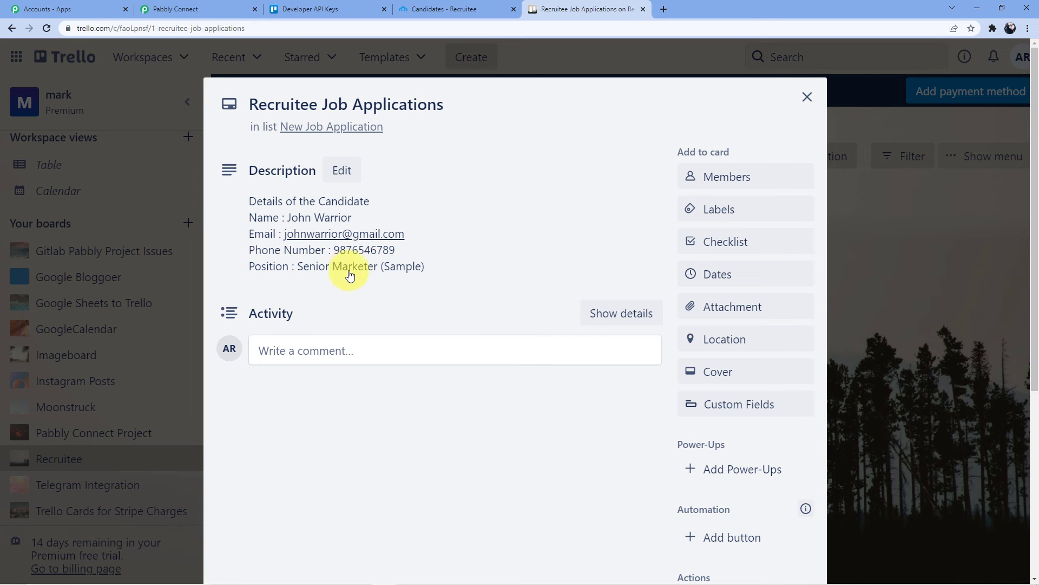
pyautogui.click(804, 103)
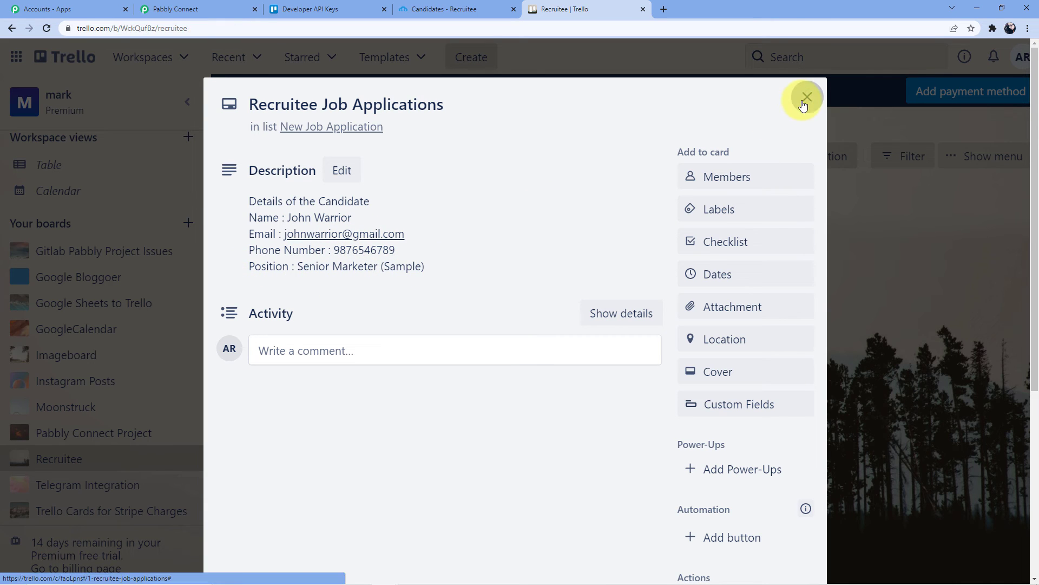
pyautogui.click(168, 8)
# - Start adding a candidate manually in Recruitee and enter the candidate's full name
pyautogui.click(295, 4)
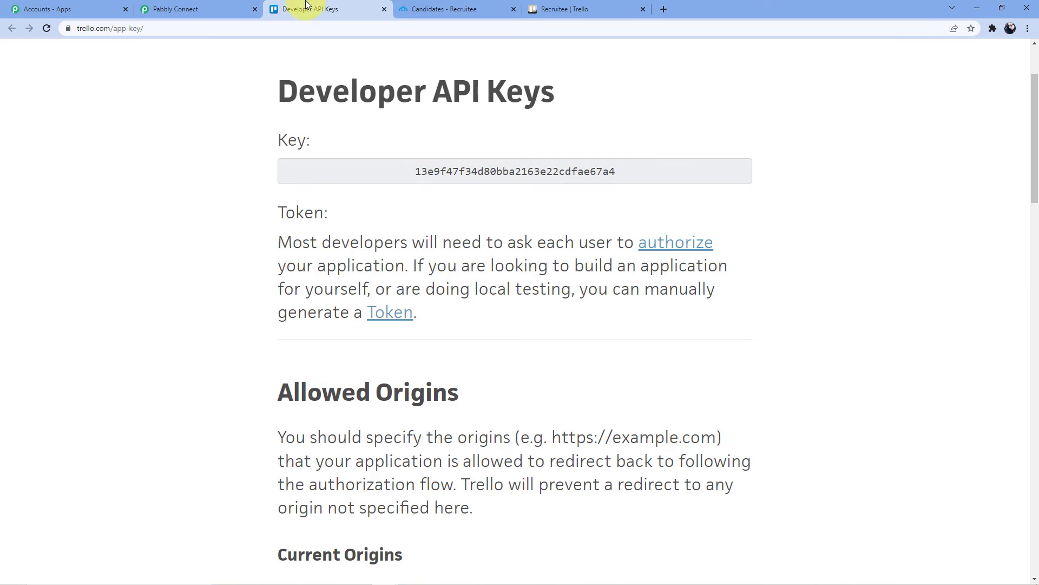
pyautogui.click(428, 9)
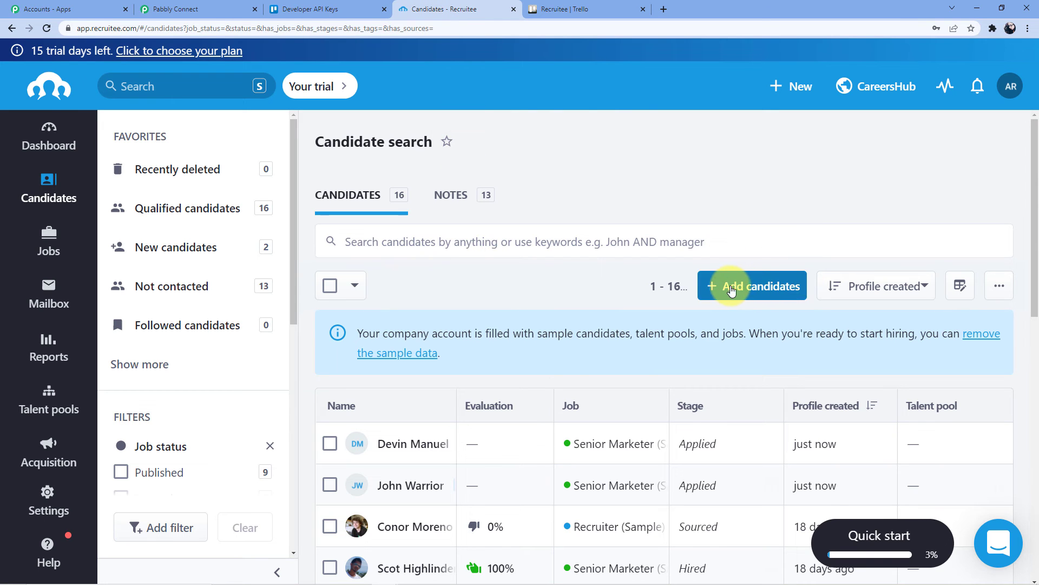
pyautogui.click(740, 291)
pyautogui.click(738, 332)
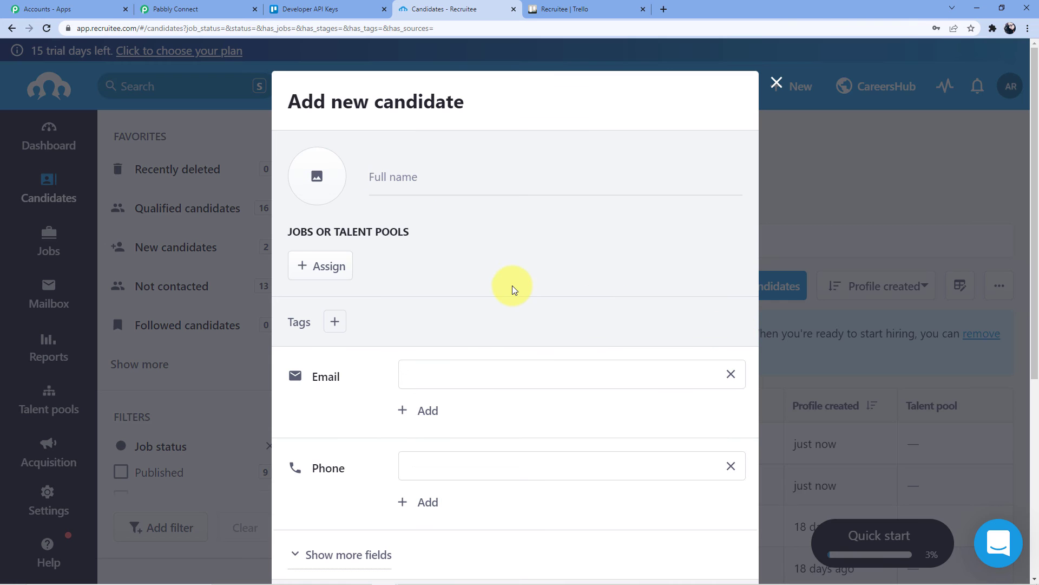
pyautogui.click(406, 172)
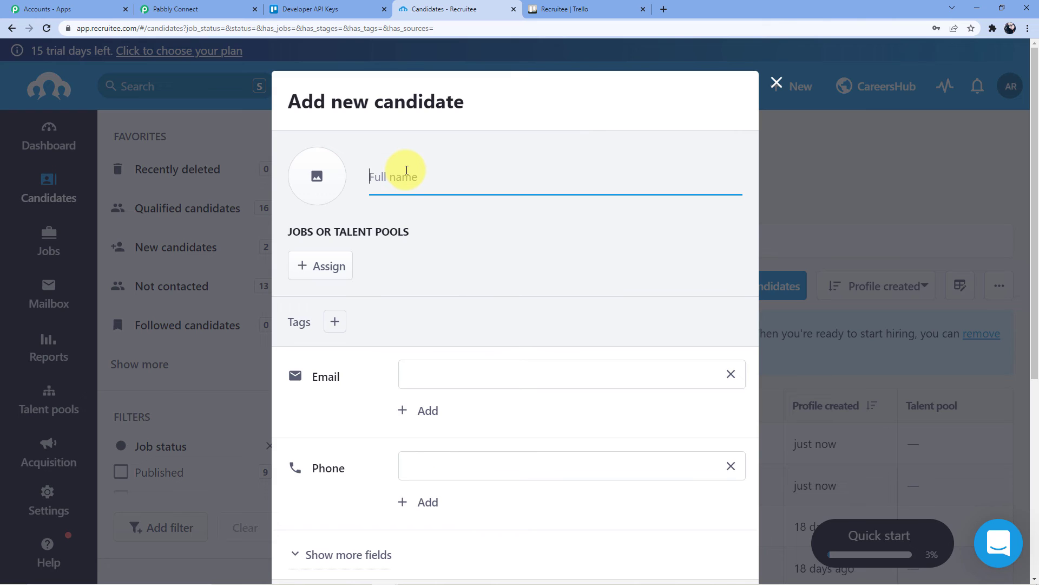
# - Assign the candidate to the Senior Marketer (Sample) job
pyautogui.scroll(-3, 400, 179)
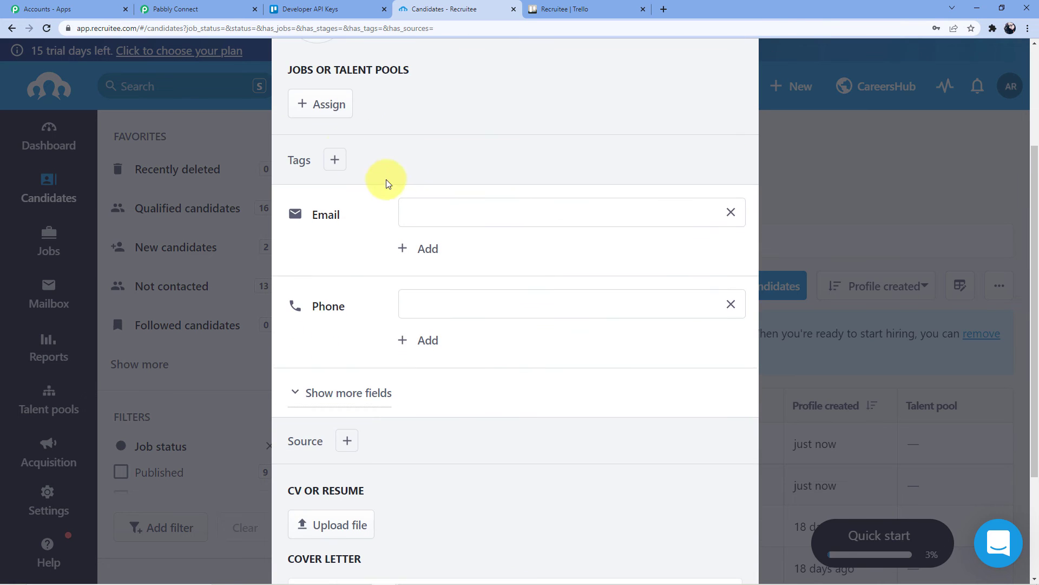
pyautogui.click(313, 104)
pyautogui.click(412, 346)
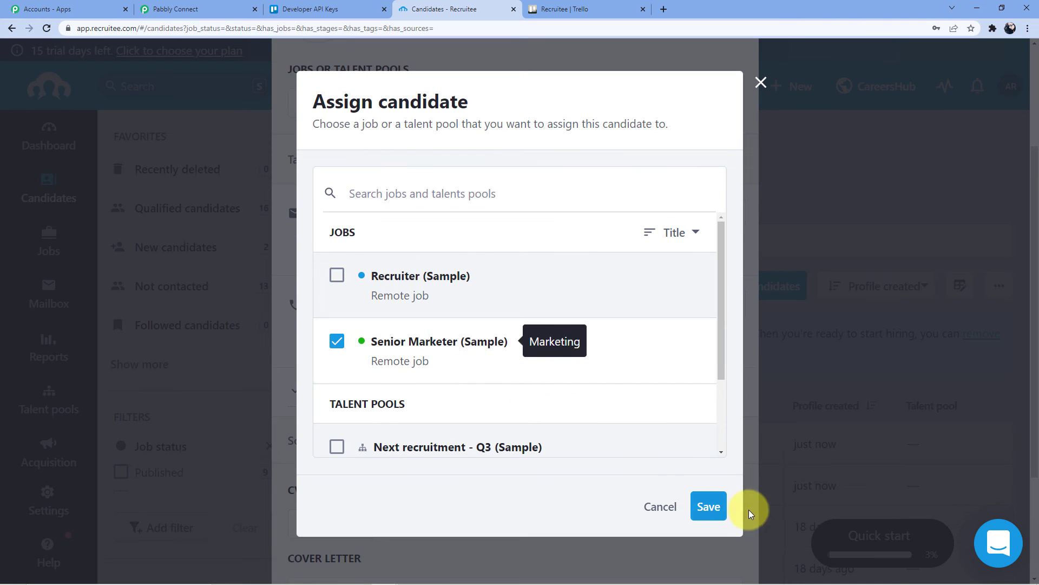
pyautogui.click(706, 506)
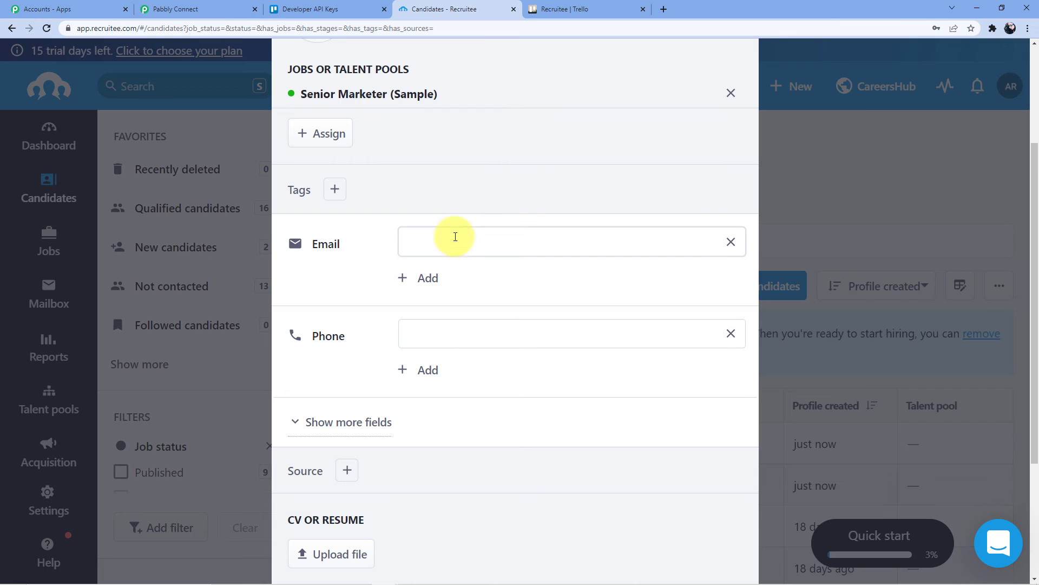
# - Fill in the candidate's e-mail address and phone number, then add the candidate
pyautogui.click(463, 240)
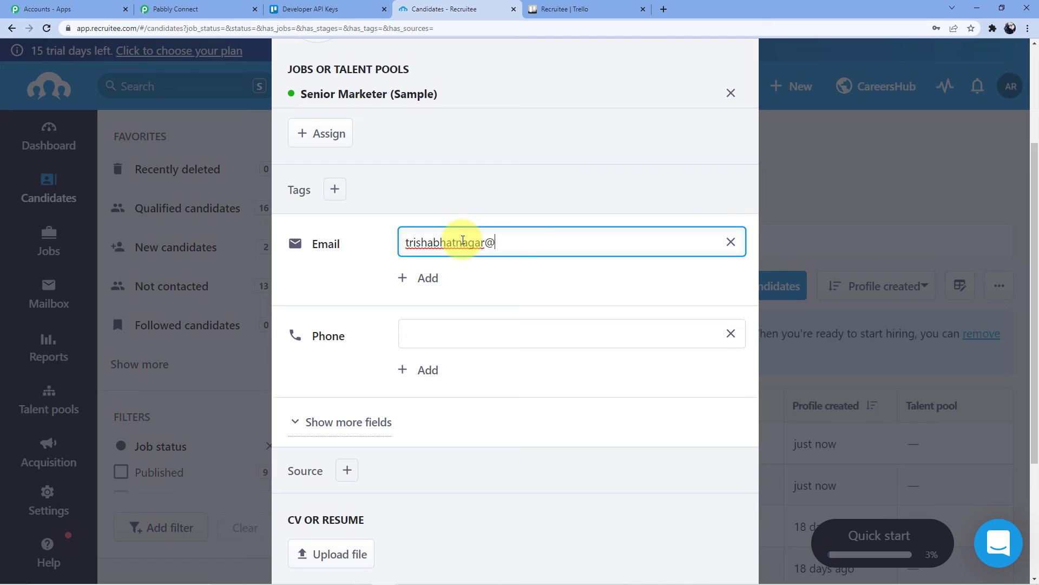
pyautogui.write('@gmail.com')
pyautogui.click(435, 325)
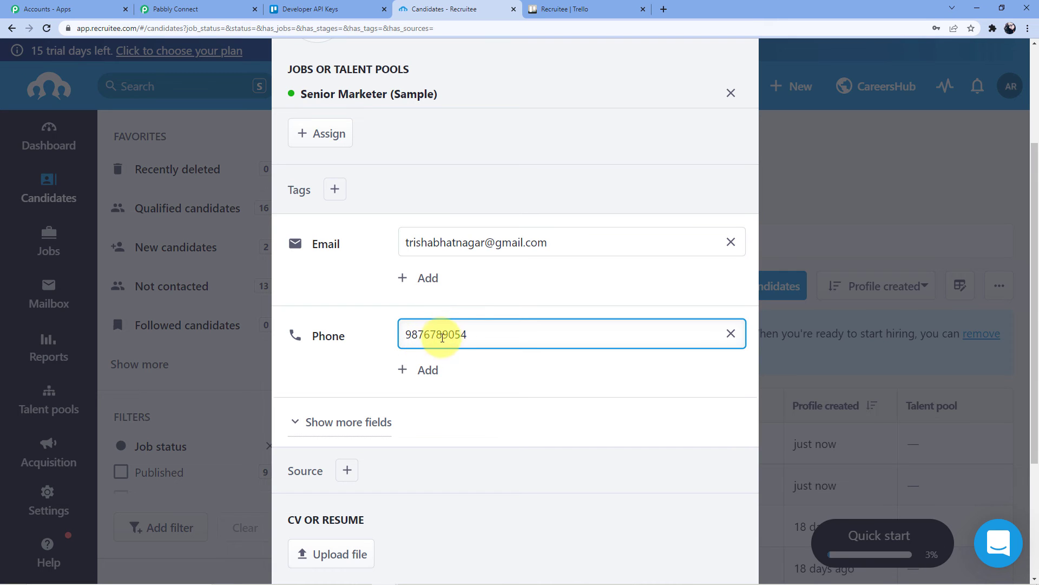
pyautogui.scroll(-3, 465, 329)
pyautogui.click(726, 522)
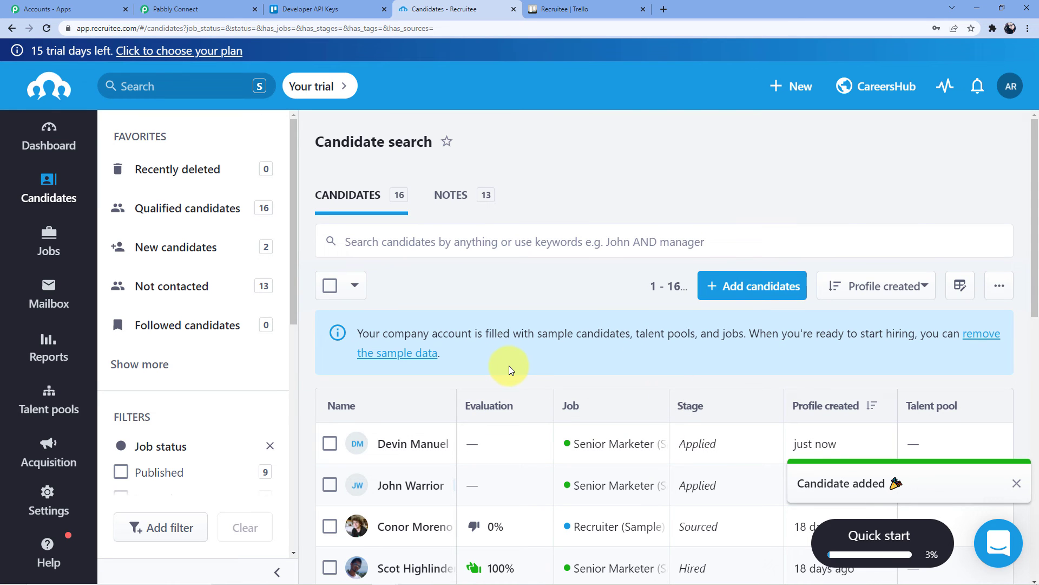
# - Open the newest Trello card to check its details, then collapse both Pabbly Connect workflow steps
pyautogui.click(579, 6)
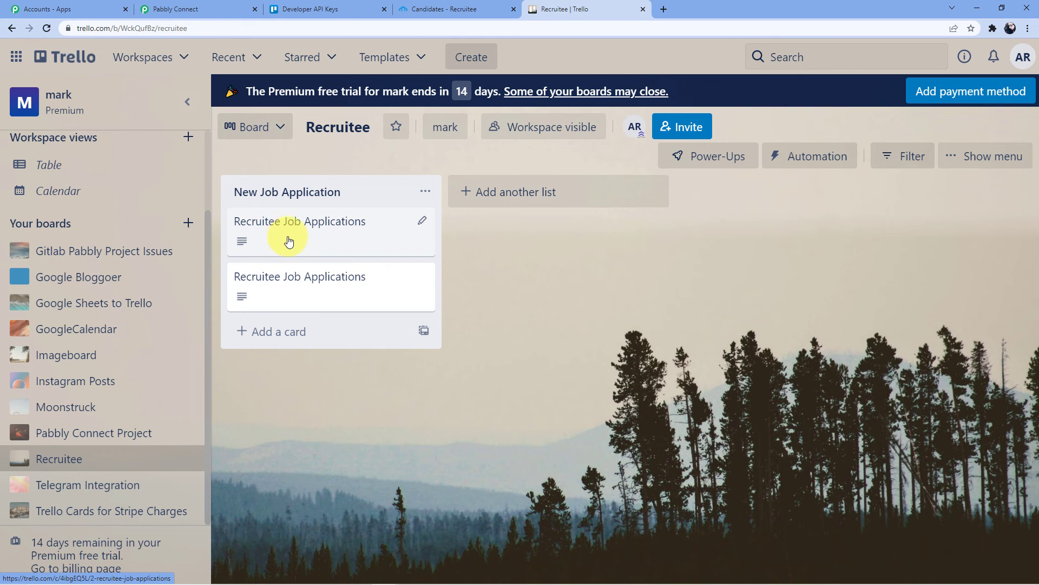
pyautogui.click(304, 228)
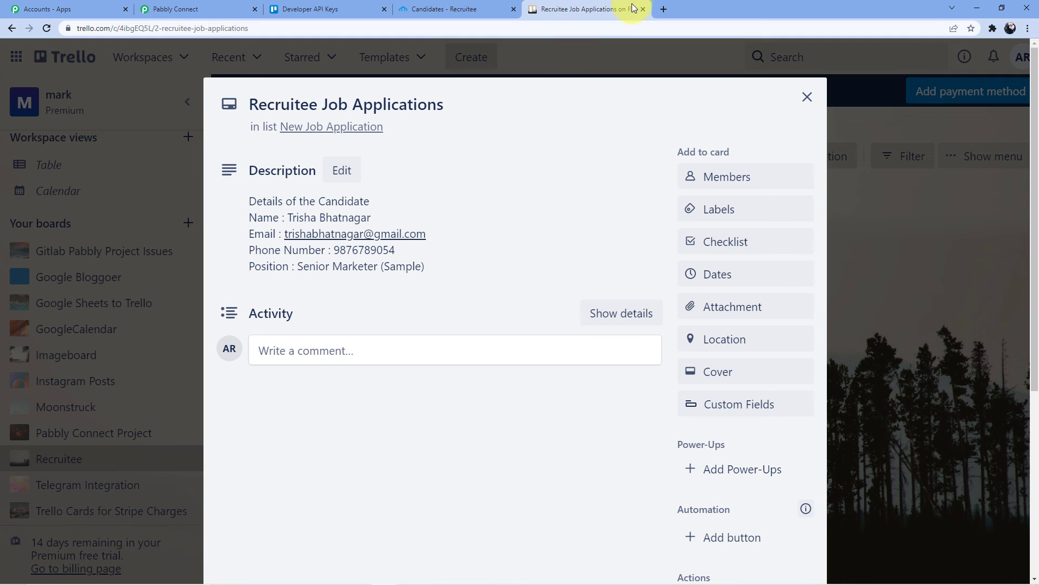
pyautogui.click(182, 8)
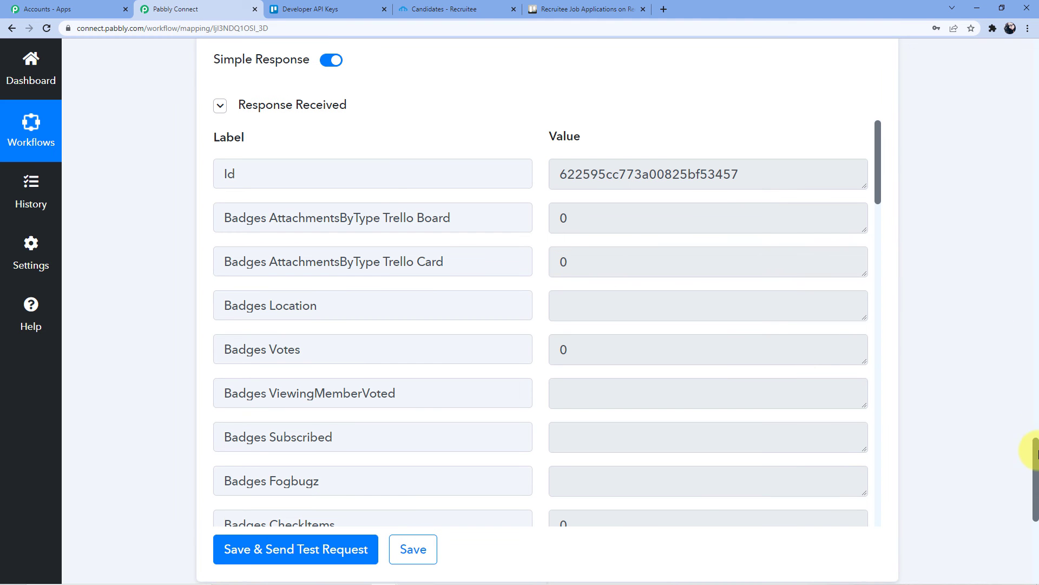
pyautogui.moveTo(1035, 468); pyautogui.dragTo(1033, 57)
pyautogui.click(536, 291)
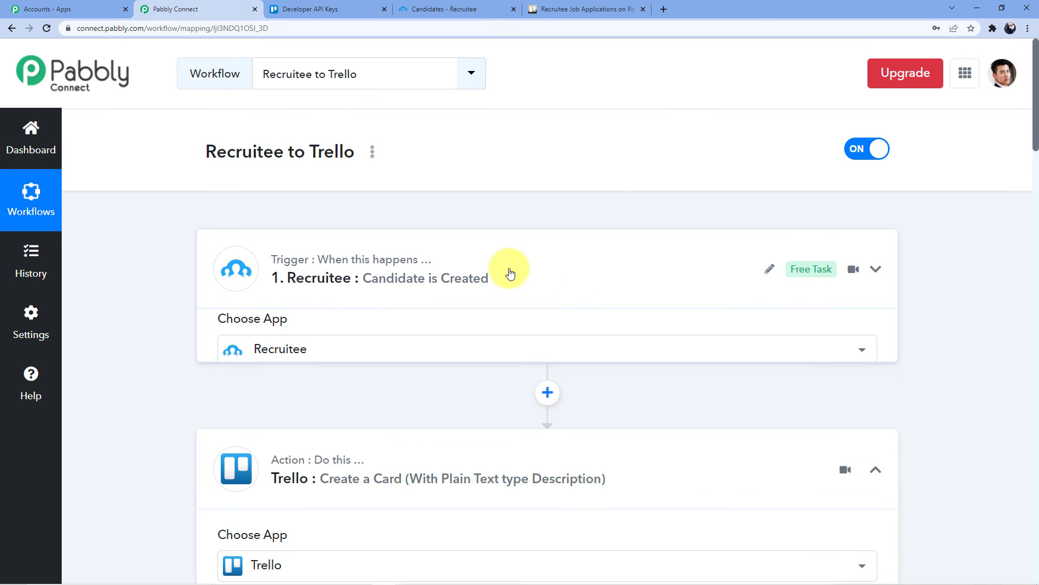
pyautogui.click(384, 277)
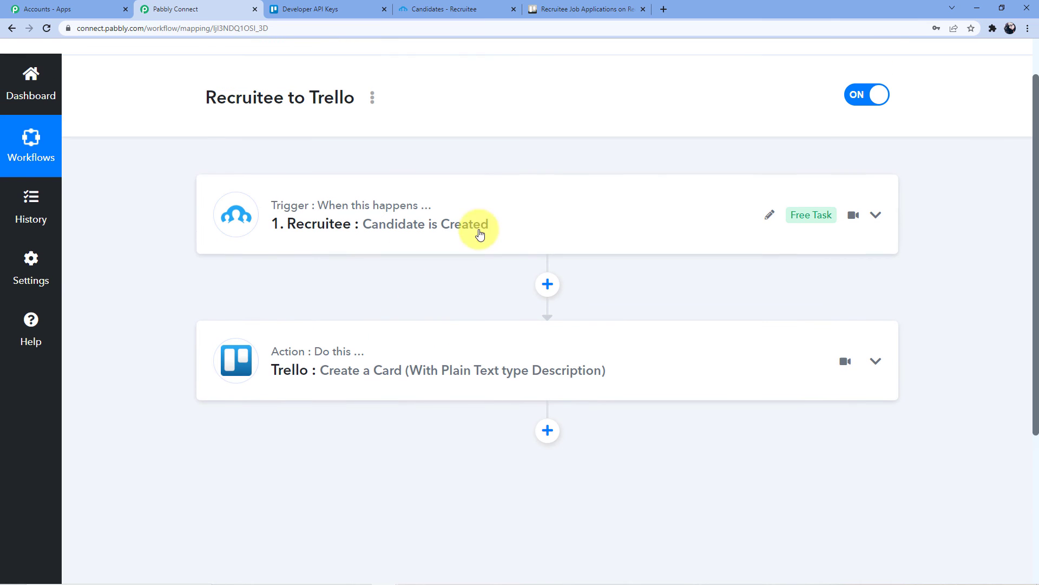